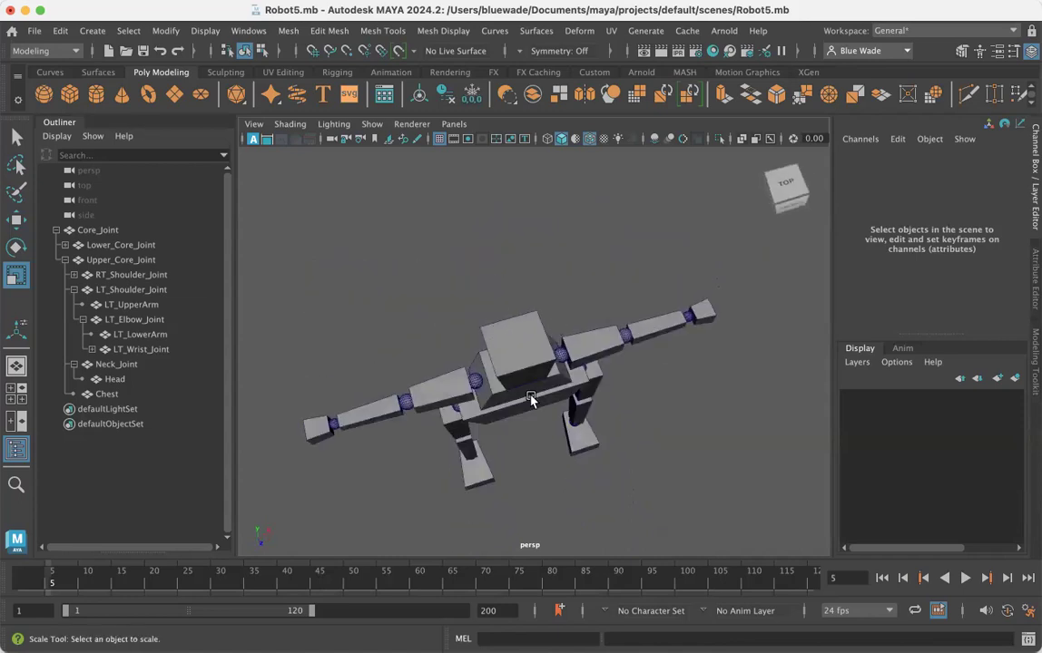
Step: Save the current robot scene under its existing name before starting to pose it
{"action": "scroll", "coordinate": [588, 377], "scroll_direction": "up", "scroll_amount": 1}
{"action": "left_click_drag", "start_coordinate": [588, 376], "coordinate": [528, 337], "text": "alt"}
{"action": "right_click_drag", "start_coordinate": [530, 340], "coordinate": [588, 342], "text": "alt"}
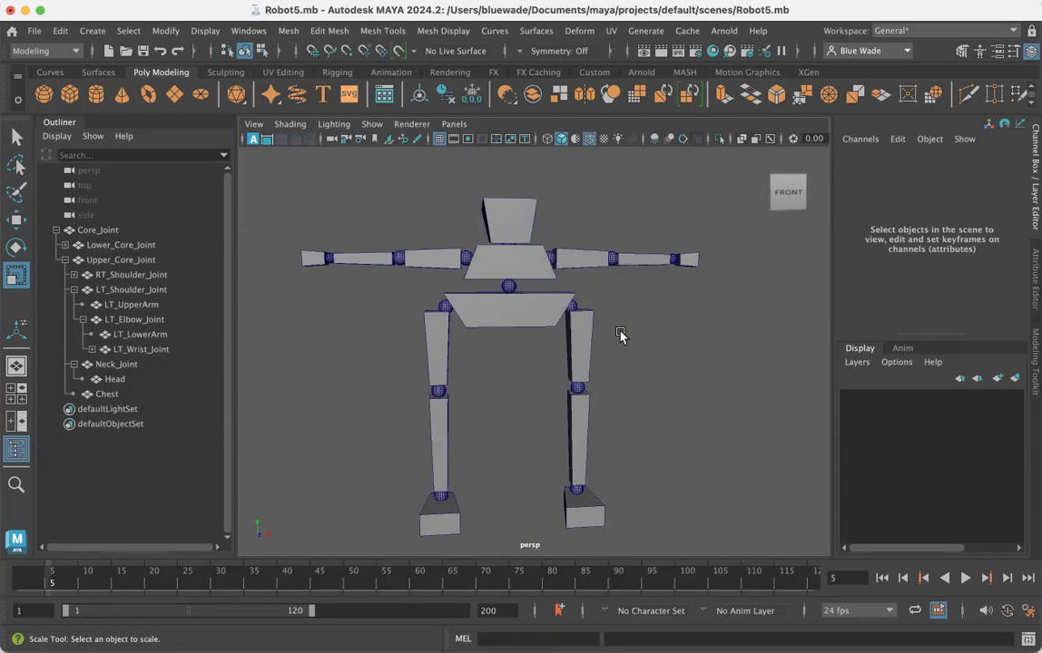
{"action": "key", "text": "super+s"}
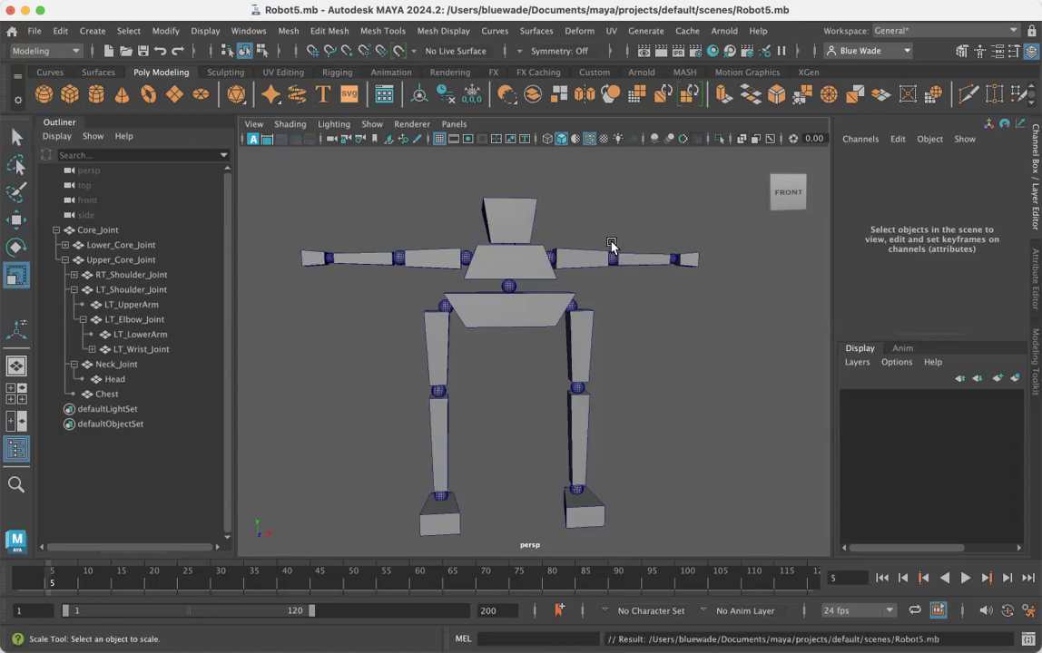
Step: Save a copy of the scene as RobotPosition1.mb in the default project's scenes folder
{"action": "left_click", "coordinate": [40, 35]}
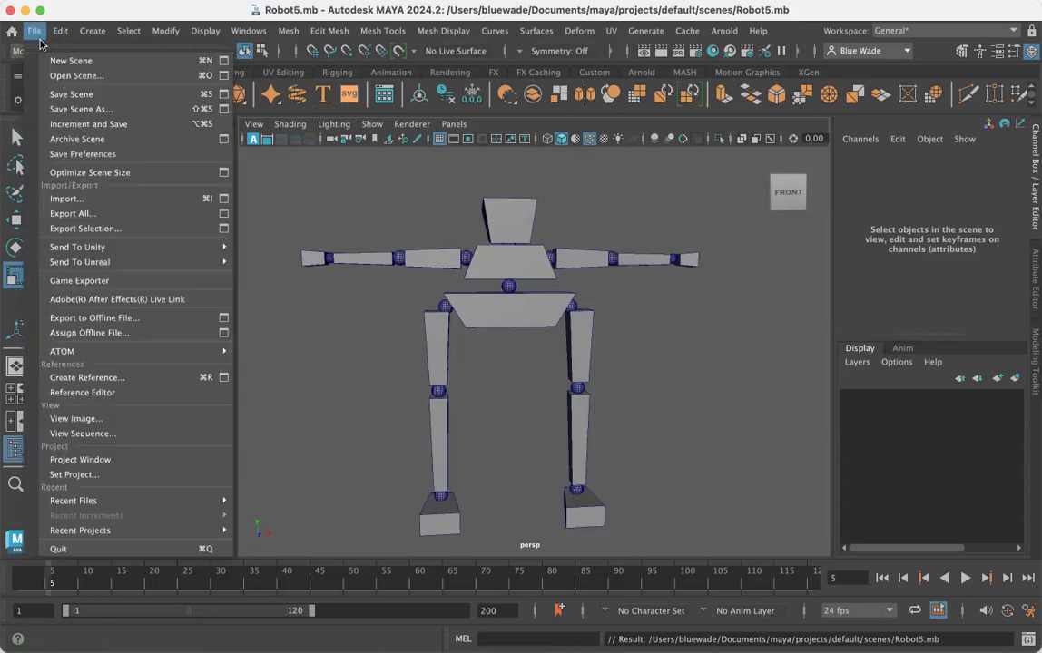
{"action": "left_click", "coordinate": [67, 109]}
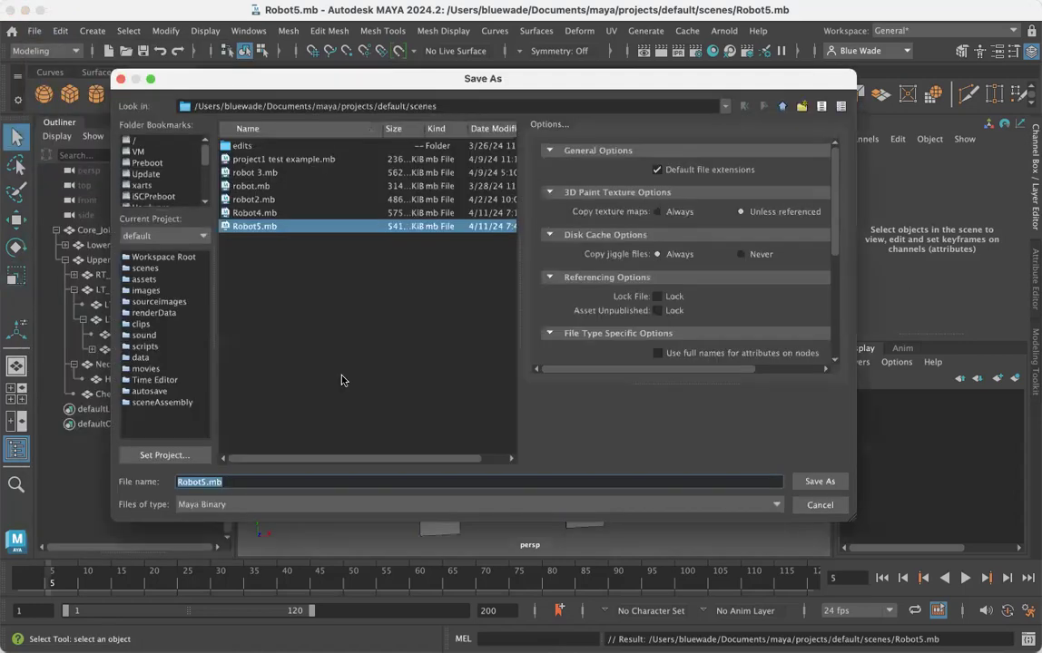
{"action": "left_click", "coordinate": [200, 481]}
{"action": "type", "text": "Pos"}
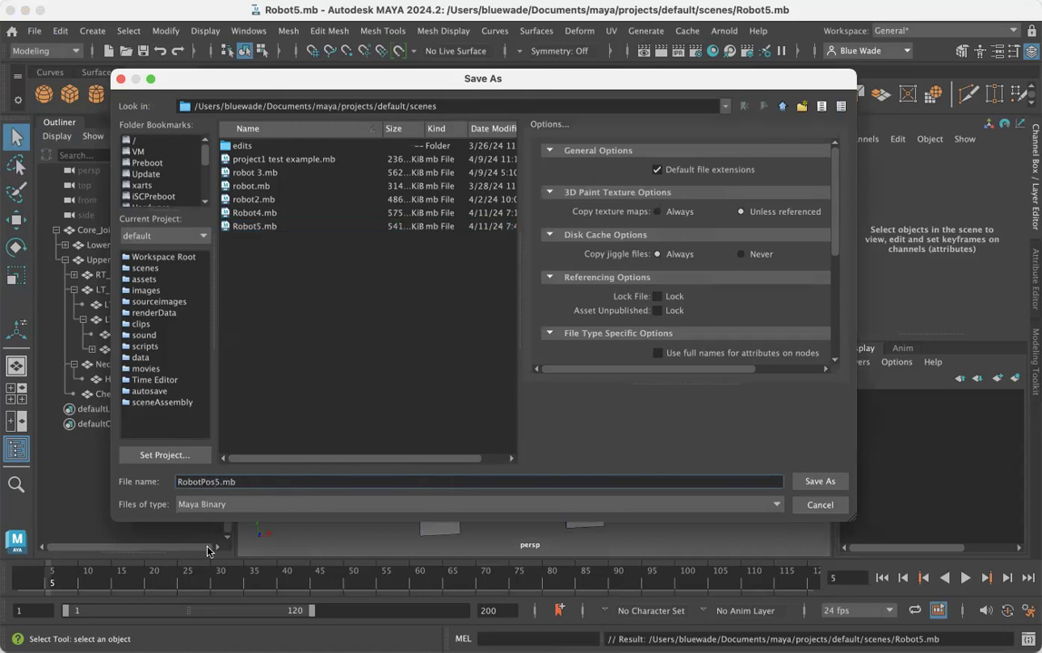
{"action": "type", "text": "ition"}
{"action": "key", "text": "BackSpace"}
{"action": "type", "text": "1"}
{"action": "left_click", "coordinate": [818, 482]}
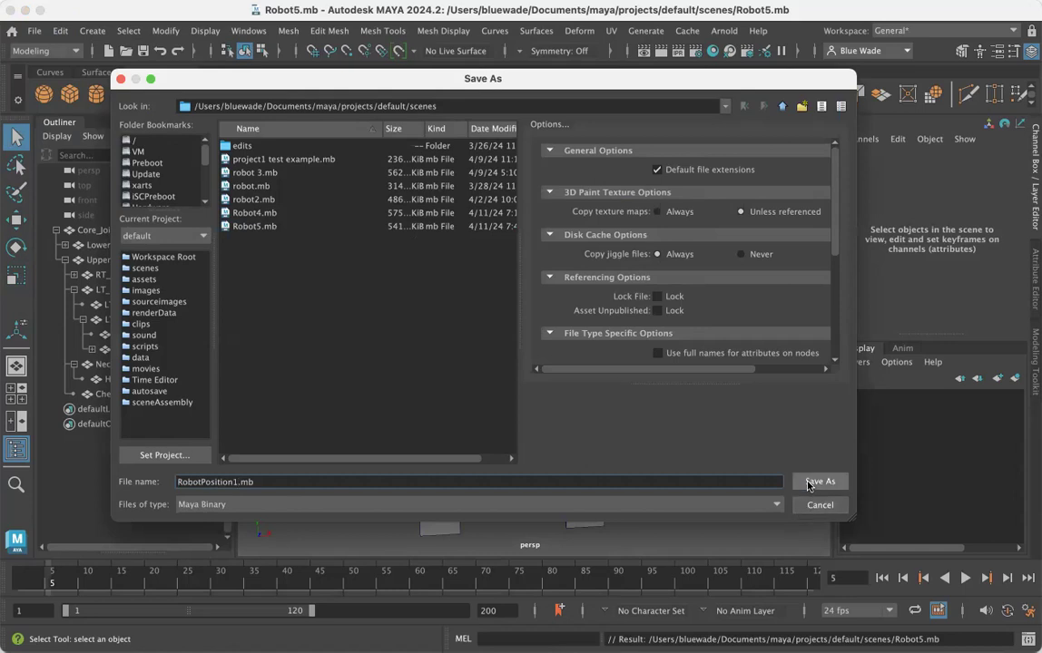
Step: Select the robot's right shoulder joint and activate the Rotate tool on it
{"action": "key", "text": "r"}
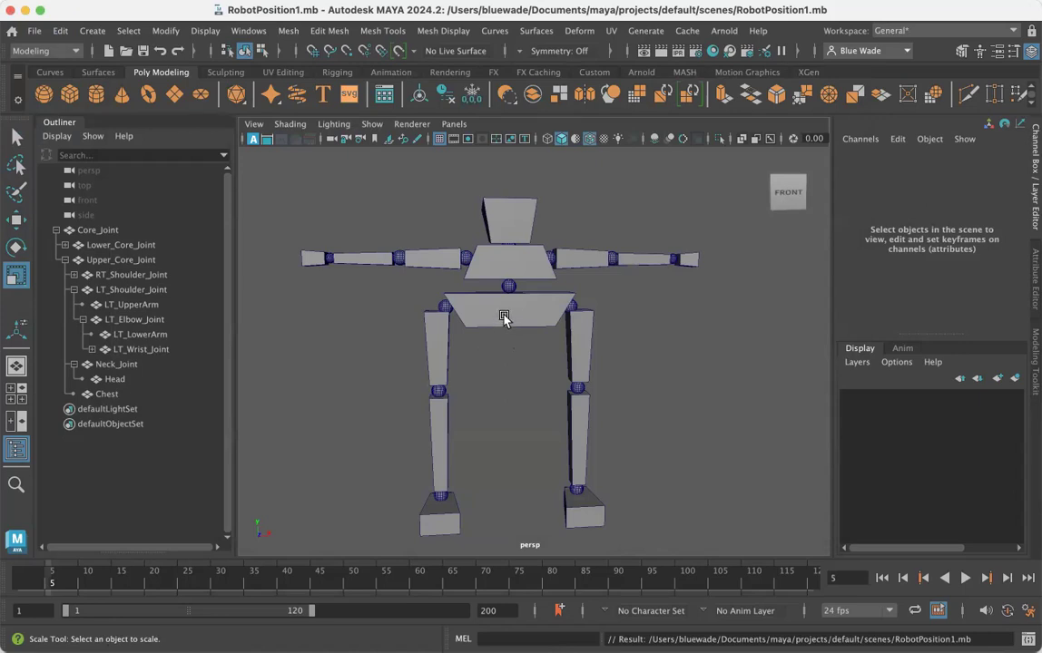
{"action": "right_click_drag", "start_coordinate": [508, 292], "coordinate": [590, 300], "text": "alt"}
{"action": "middle_click_drag", "start_coordinate": [590, 300], "coordinate": [633, 312], "text": "alt"}
{"action": "left_click_drag", "start_coordinate": [632, 312], "coordinate": [585, 320], "text": "alt"}
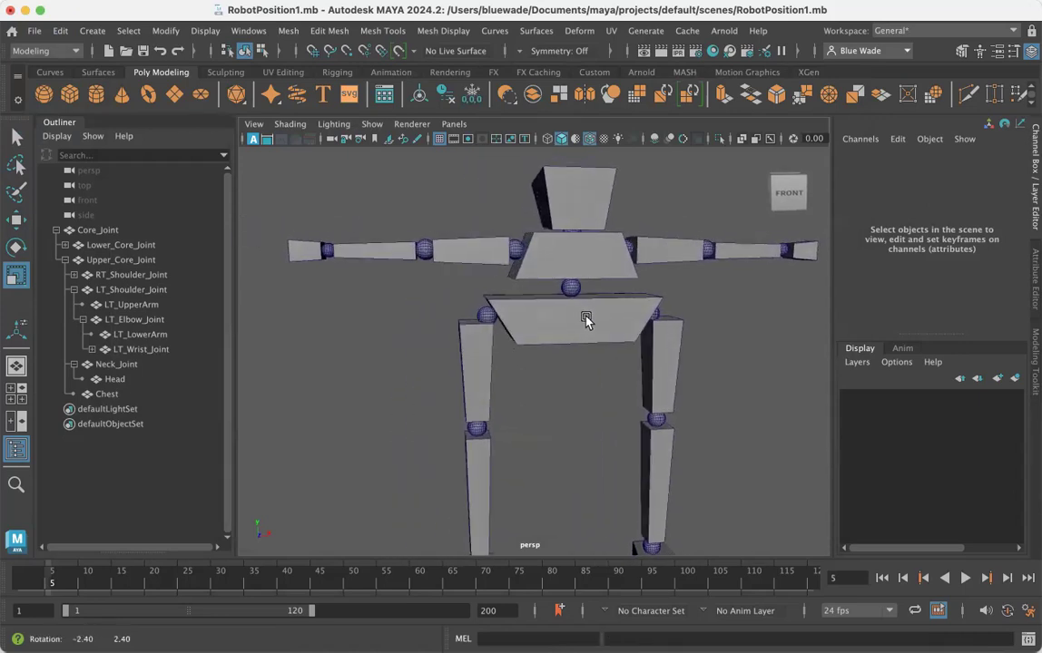
{"action": "right_click_drag", "start_coordinate": [529, 274], "coordinate": [587, 232], "text": "alt"}
{"action": "left_click", "coordinate": [511, 215]}
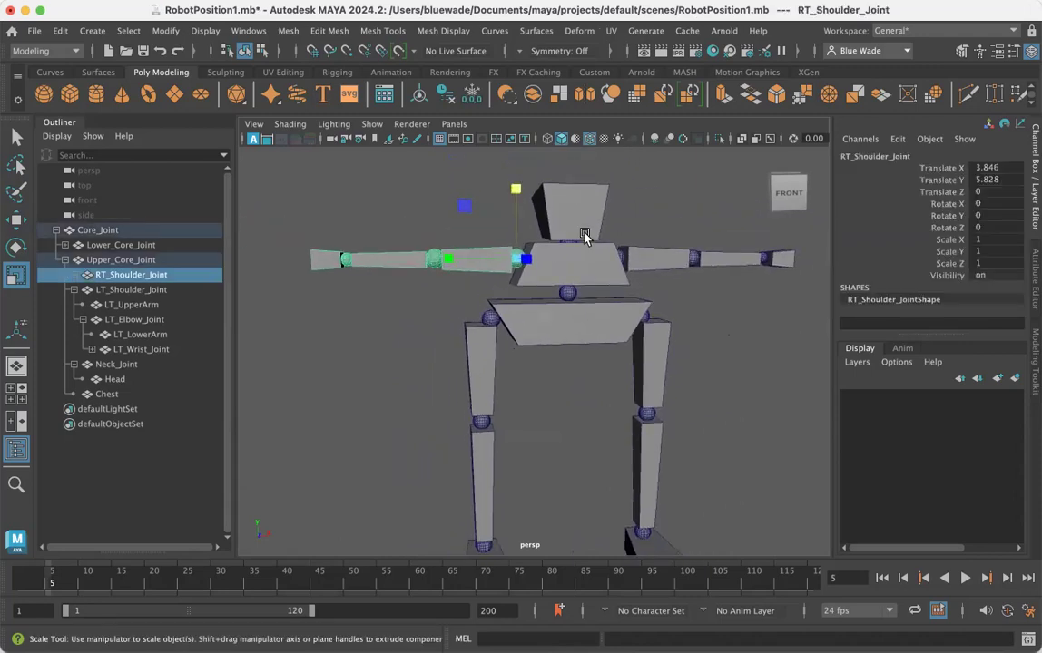
{"action": "key", "text": "e"}
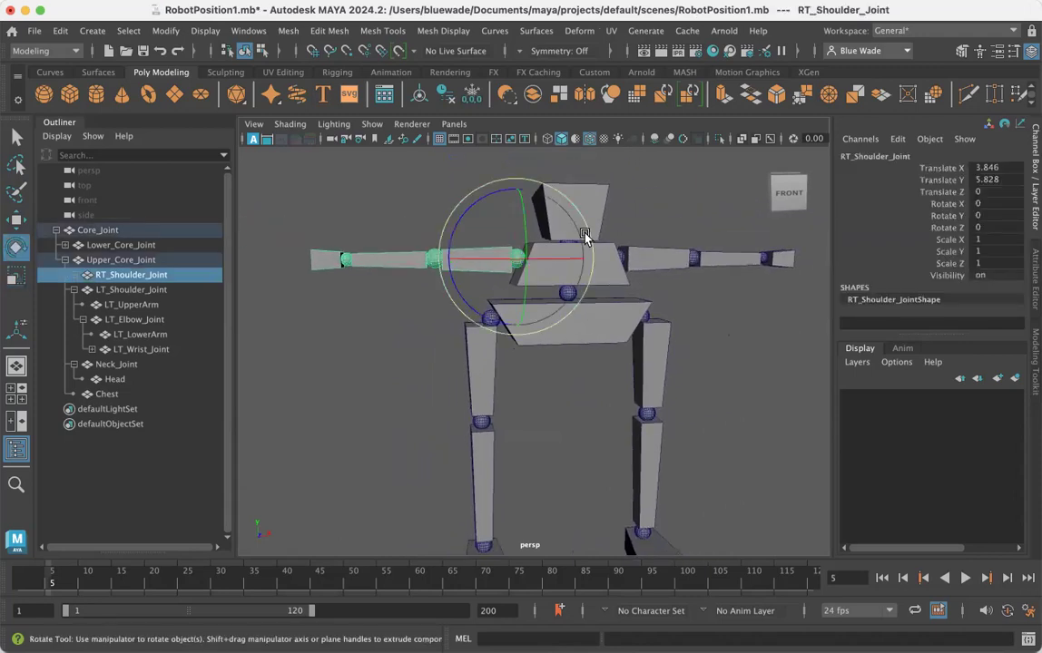
Step: Try rotating the right shoulder joint around its Z axis, and undo the rotation
{"action": "left_click_drag", "start_coordinate": [477, 210], "coordinate": [468, 229]}
{"action": "key", "text": "z"}
{"action": "left_click_drag", "start_coordinate": [464, 309], "coordinate": [499, 380], "text": "alt"}
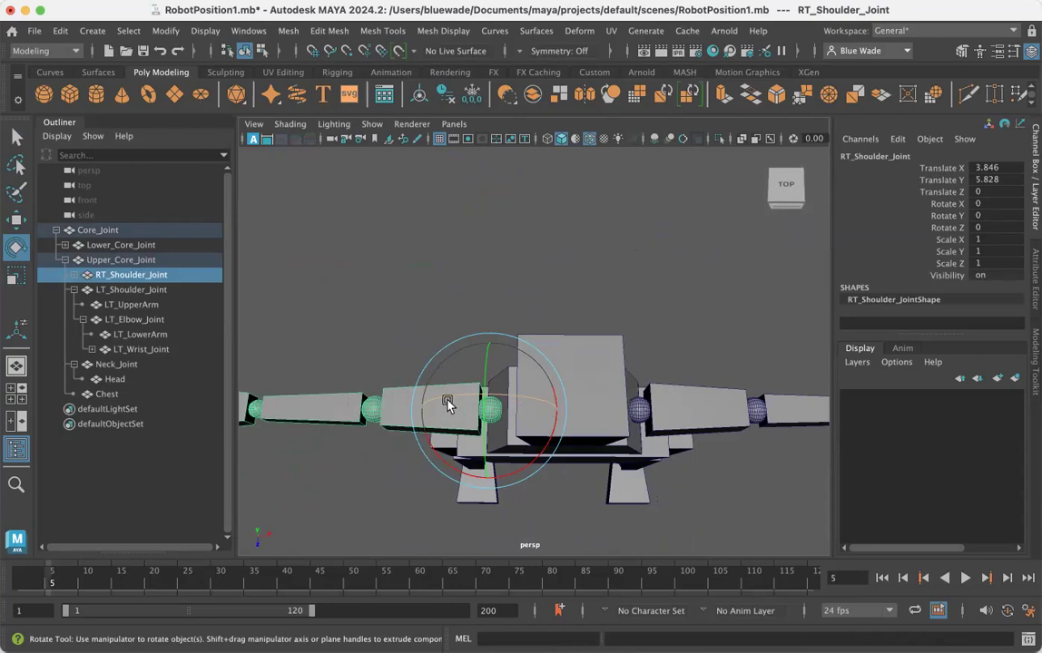
Step: Show the grid in the four-view layout and widen the top view
{"action": "left_click", "coordinate": [16, 390]}
{"action": "right_click_drag", "start_coordinate": [386, 263], "coordinate": [550, 290], "text": "alt"}
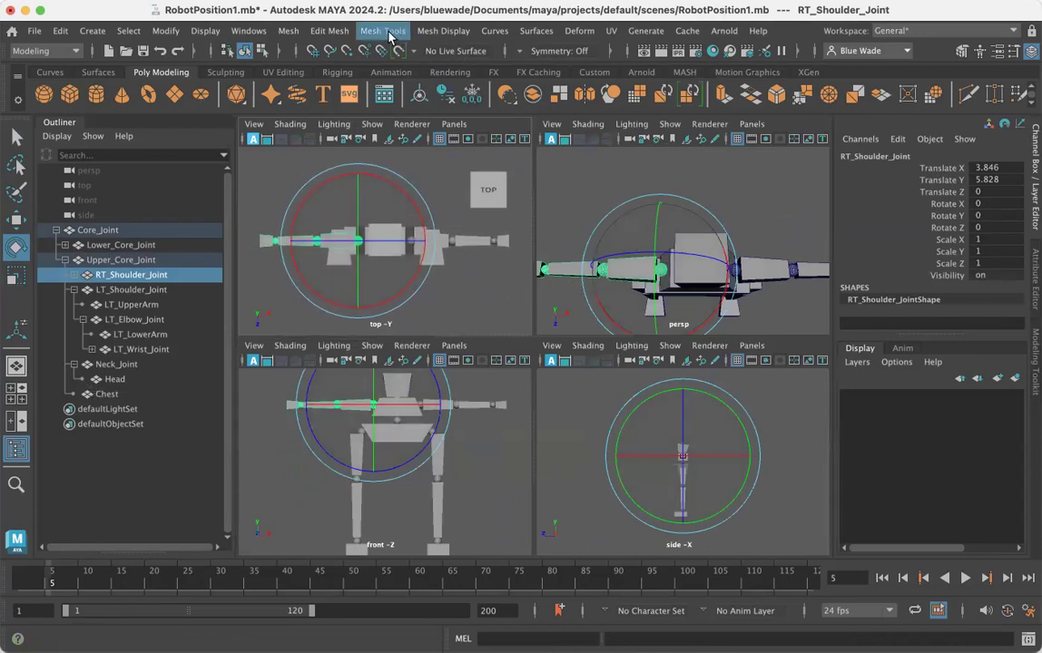
{"action": "left_click", "coordinate": [205, 32]}
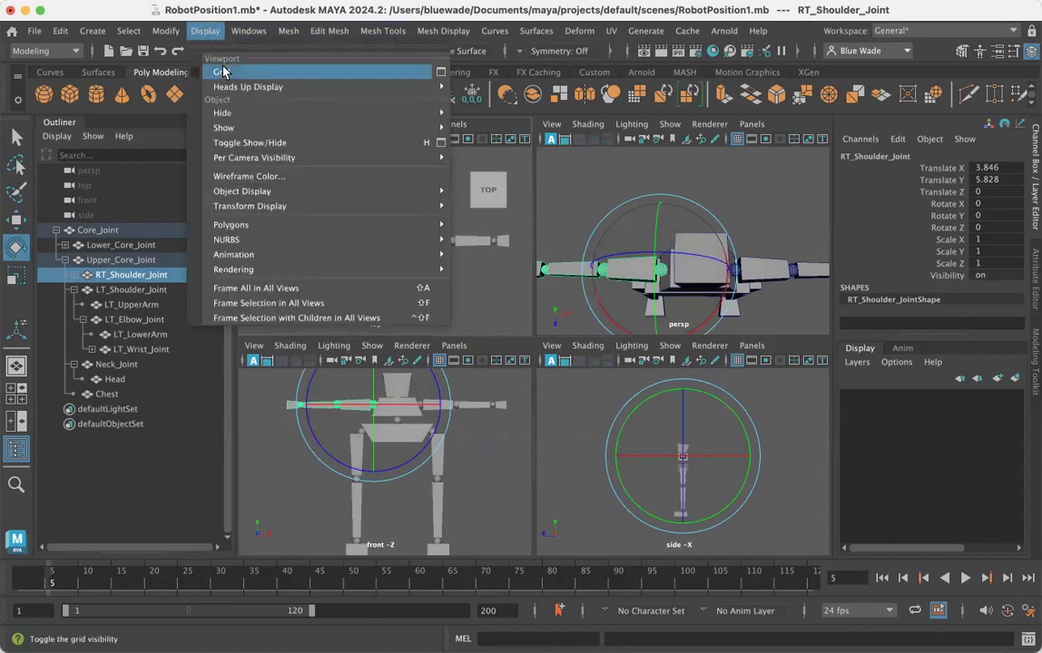
{"action": "left_click", "coordinate": [193, 71]}
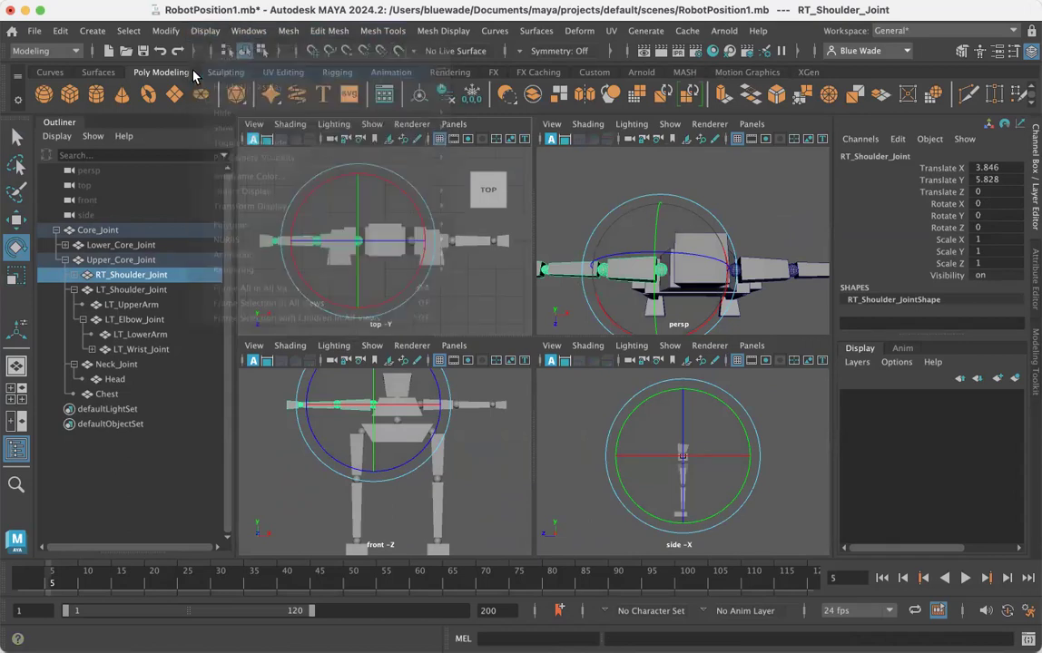
{"action": "scroll", "coordinate": [421, 257], "scroll_direction": "up", "scroll_amount": 1}
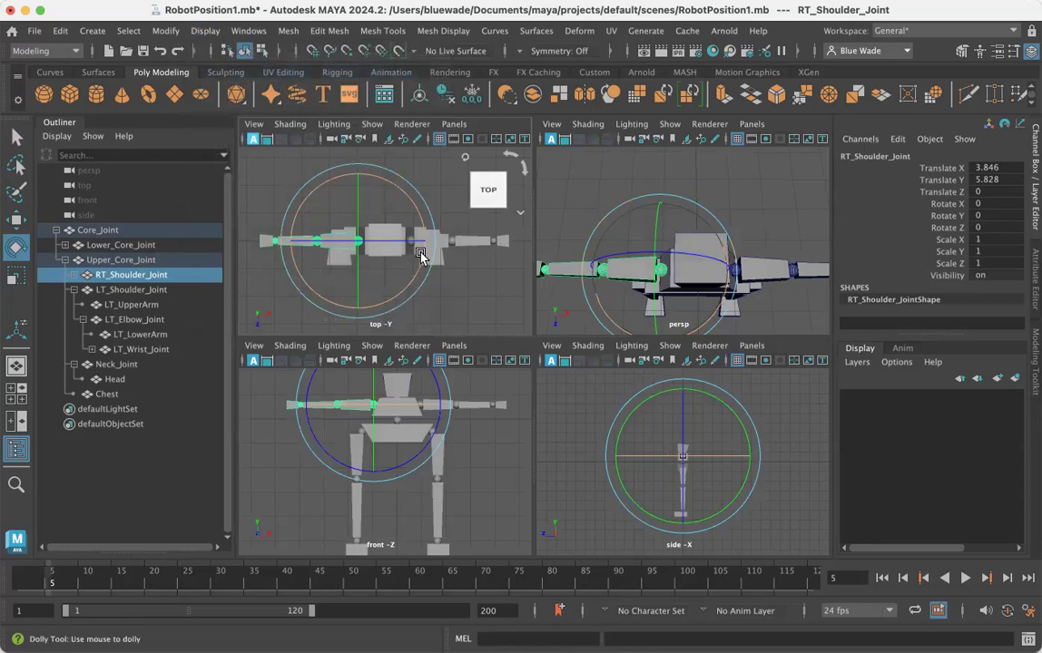
{"action": "scroll", "coordinate": [421, 257], "scroll_direction": "up", "scroll_amount": 2}
{"action": "left_click_drag", "start_coordinate": [535, 247], "coordinate": [769, 243]}
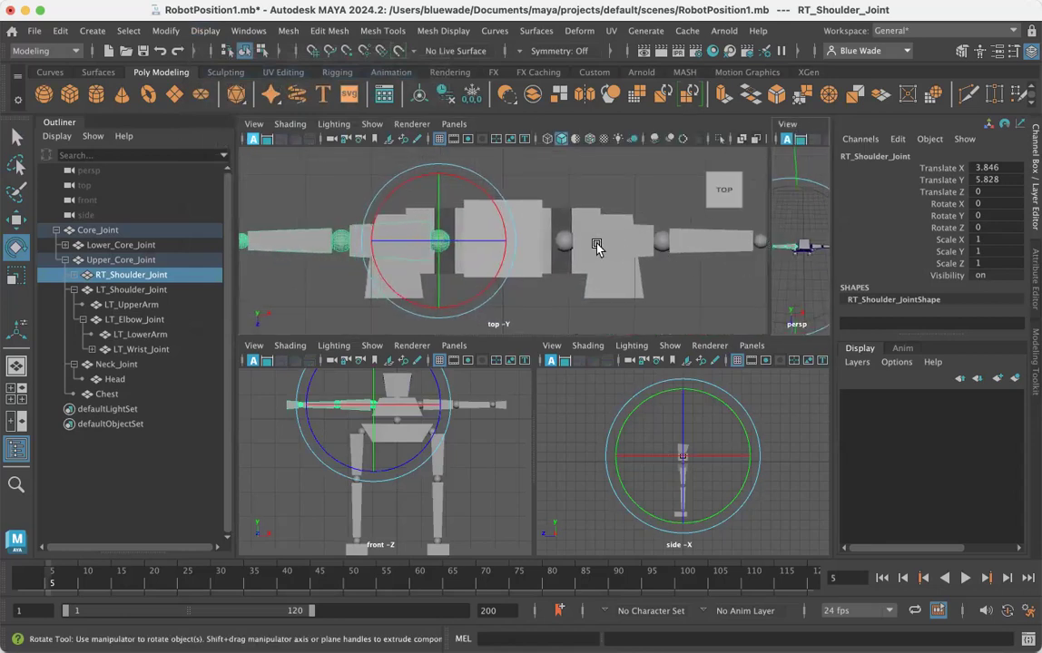
Step: Return to the single perspective view and turn off the grid display
{"action": "left_click", "coordinate": [15, 136]}
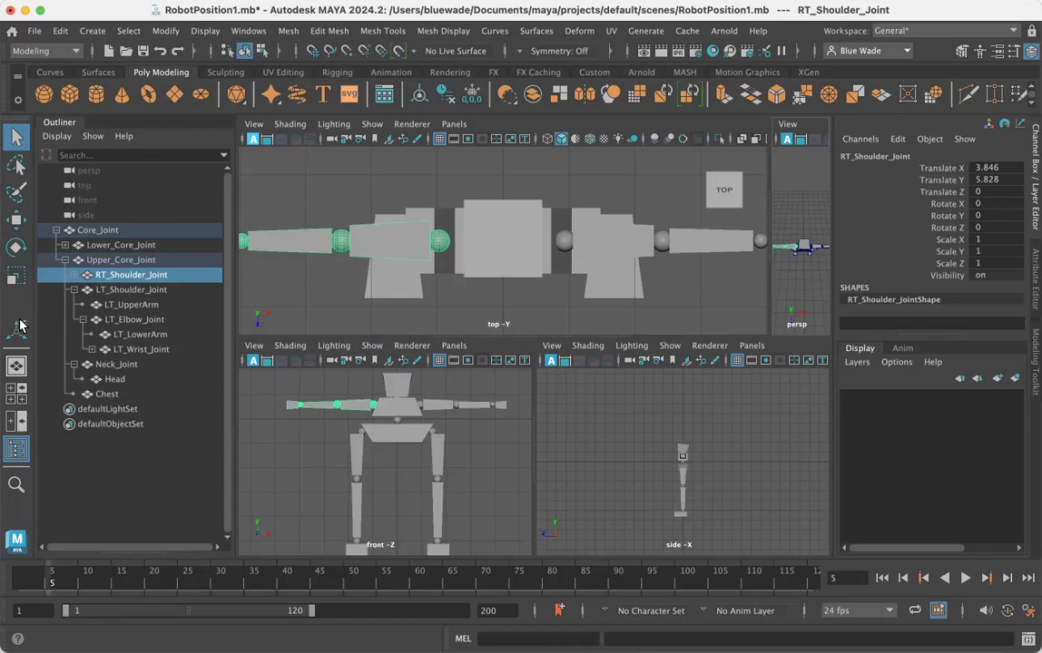
{"action": "left_click", "coordinate": [17, 366]}
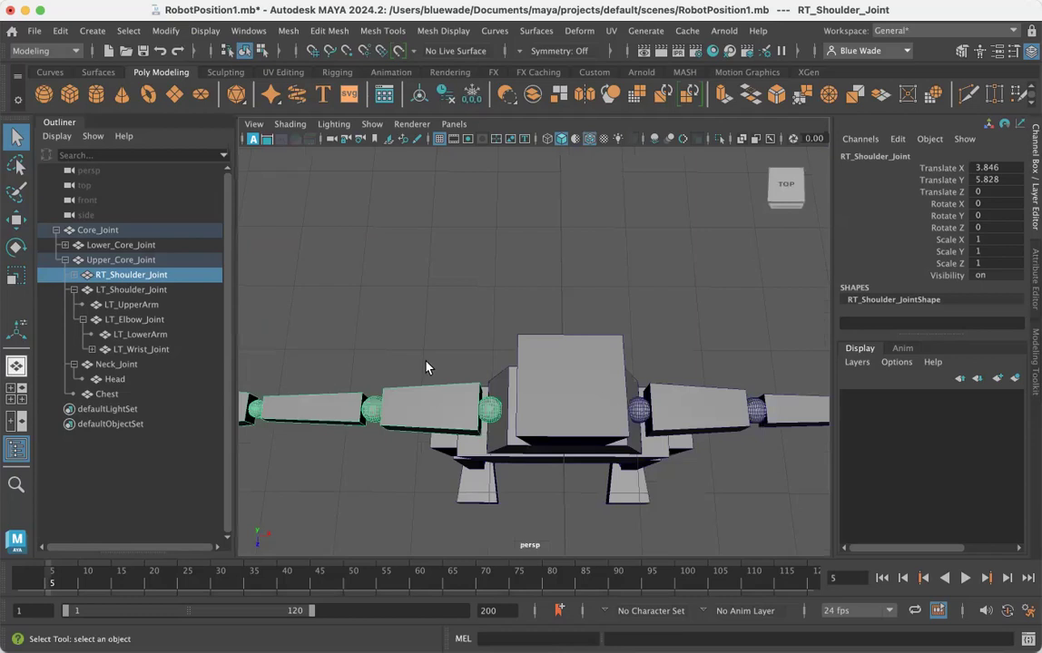
{"action": "left_click_drag", "start_coordinate": [477, 368], "coordinate": [449, 305], "text": "alt"}
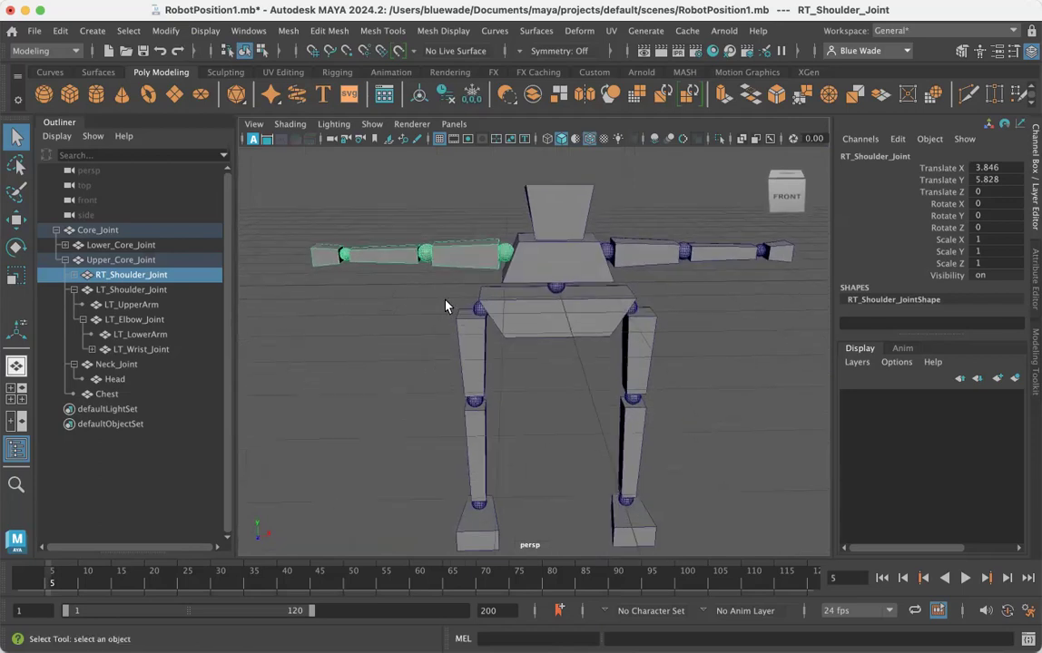
{"action": "left_click", "coordinate": [206, 30]}
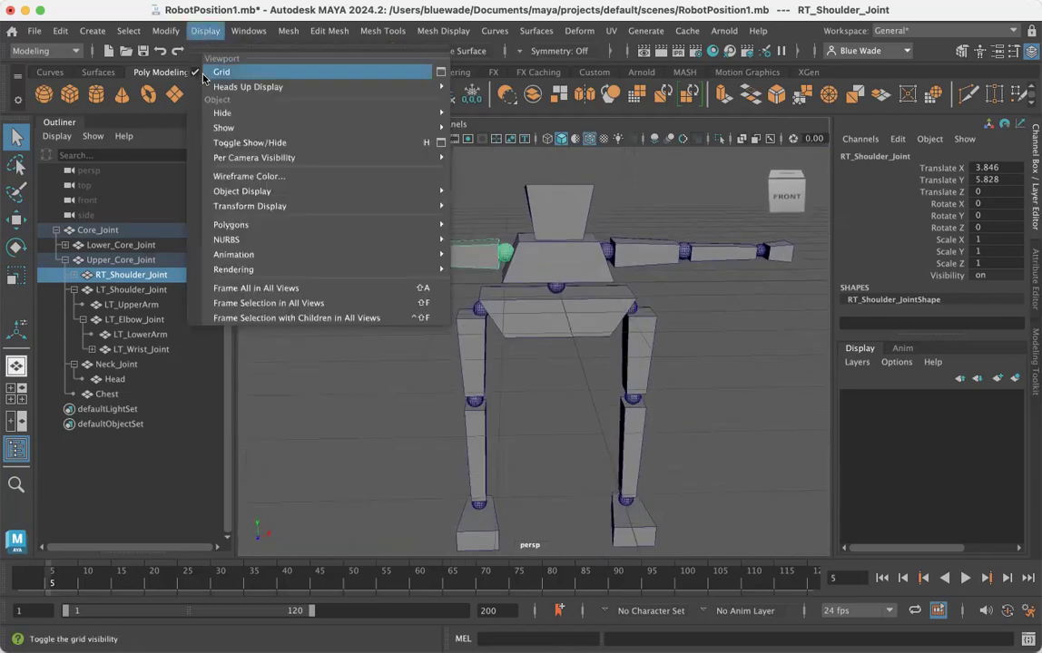
{"action": "left_click", "coordinate": [221, 72]}
{"action": "left_click_drag", "start_coordinate": [468, 284], "coordinate": [382, 231], "text": "alt"}
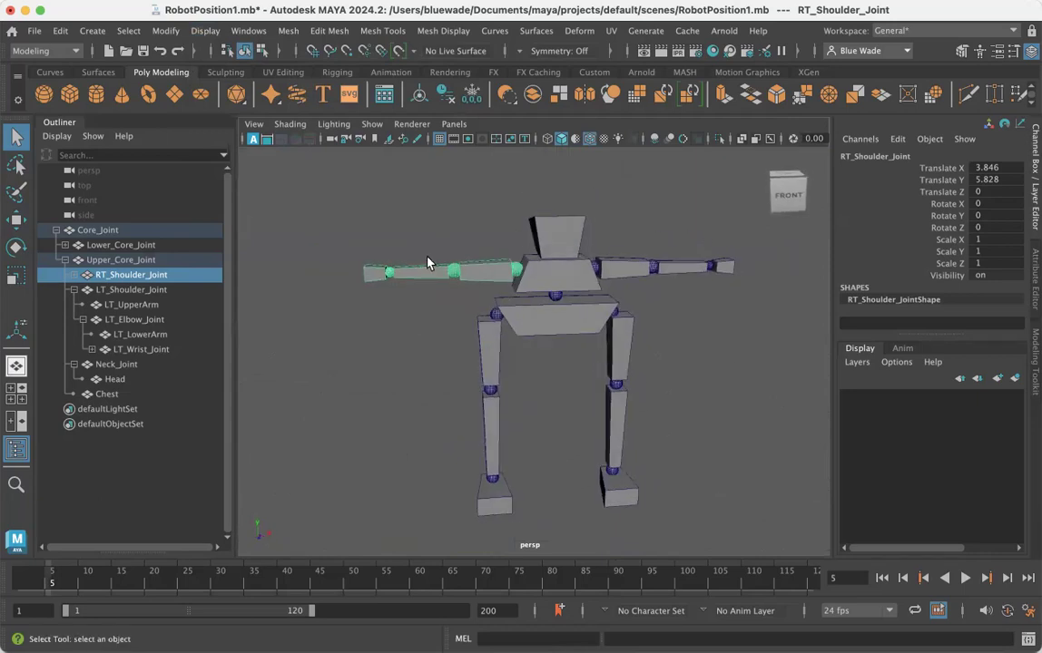
Step: Lower the right arm by rotating its shoulder joint to about 34° in Z, and bend the right elbow joint to about 55° in X
{"action": "left_click", "coordinate": [15, 247]}
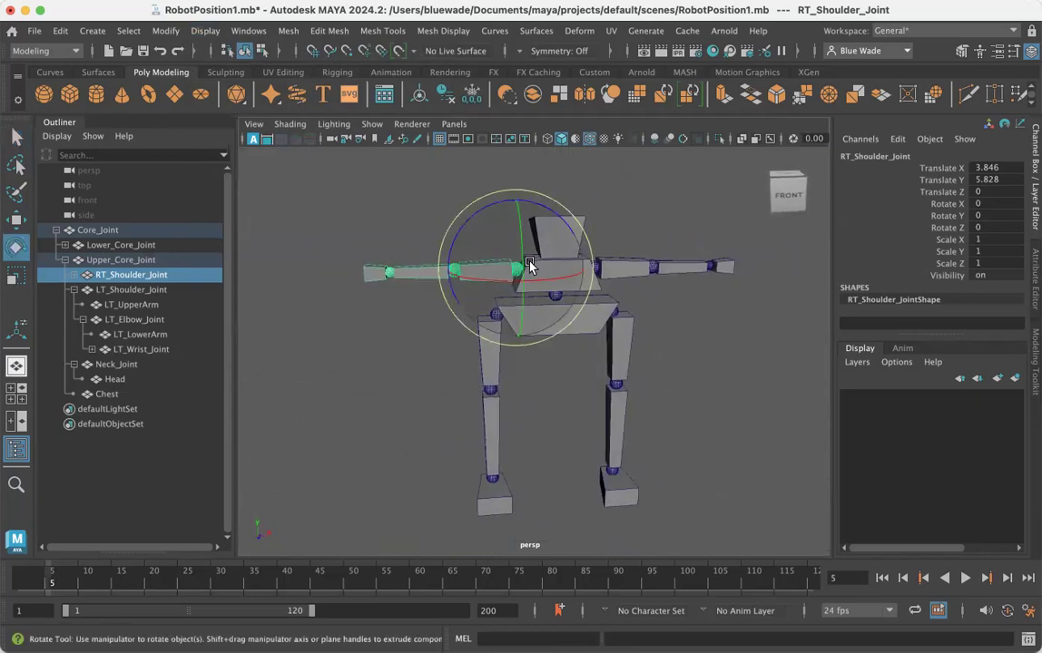
{"action": "left_click_drag", "start_coordinate": [491, 208], "coordinate": [460, 236]}
{"action": "scroll", "coordinate": [460, 236], "scroll_direction": "up", "scroll_amount": 5}
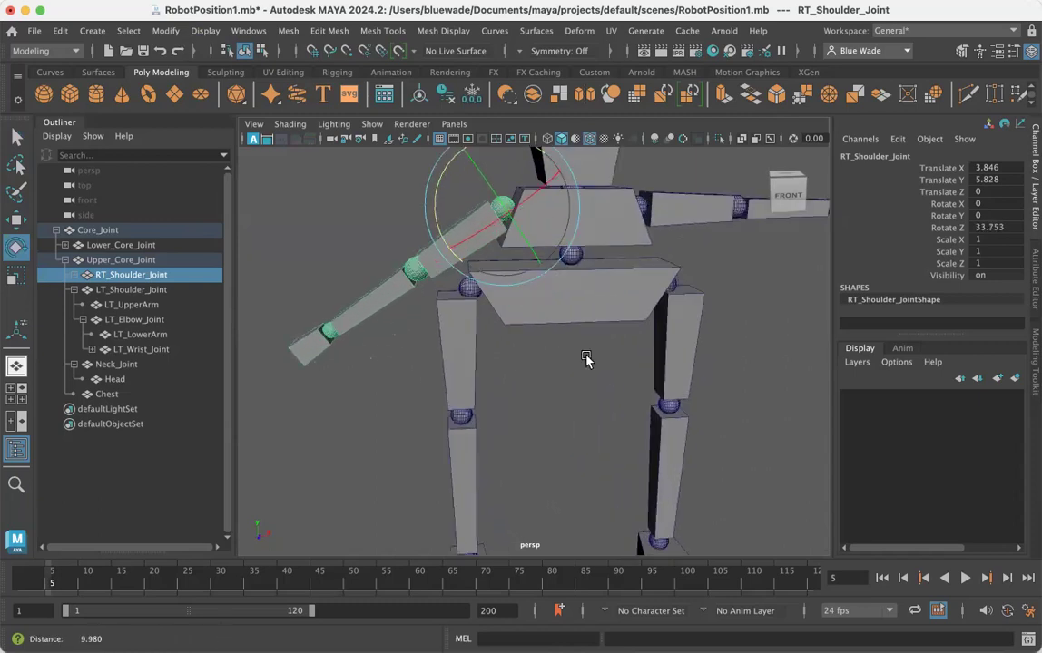
{"action": "left_click", "coordinate": [395, 265]}
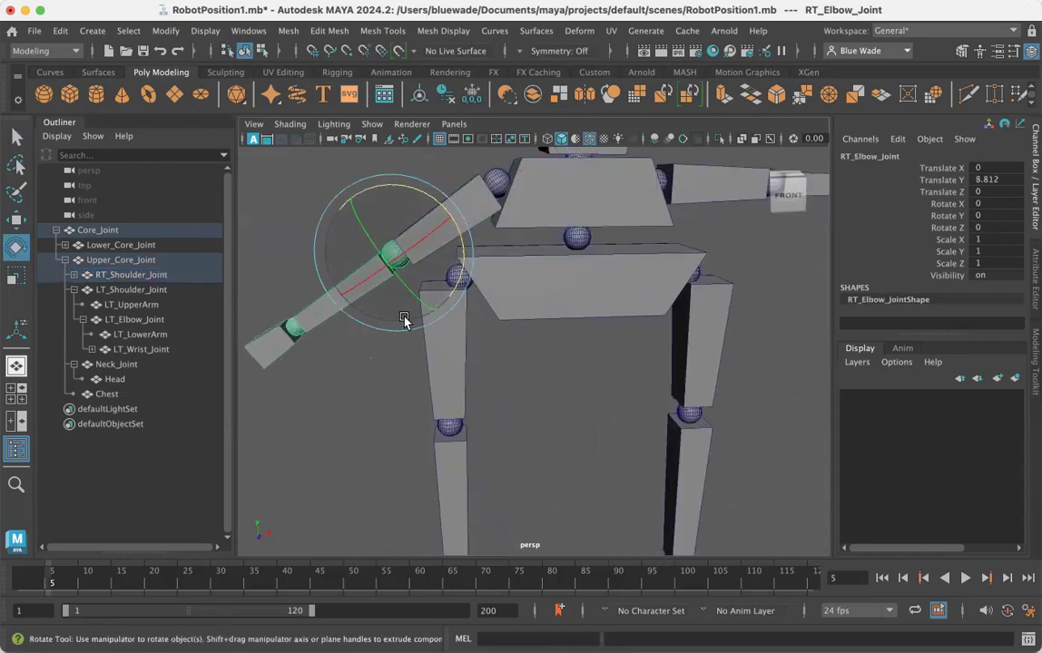
{"action": "left_click_drag", "start_coordinate": [363, 289], "coordinate": [473, 353]}
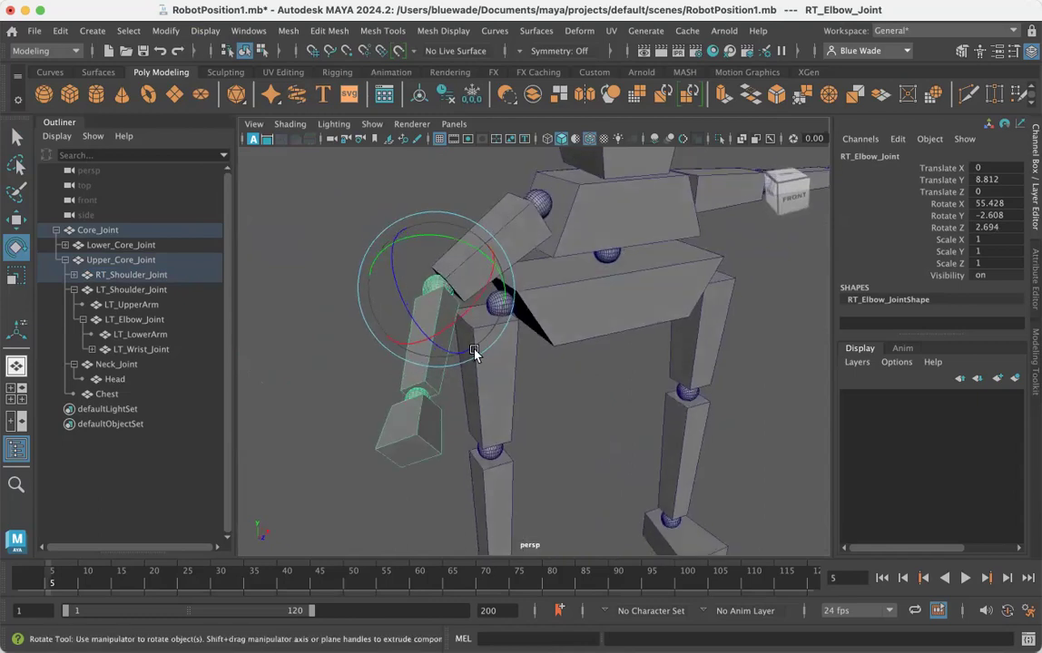
Step: Lean the torso forward by rotating the upper core joint to about -22° in Y
{"action": "left_click", "coordinate": [608, 258]}
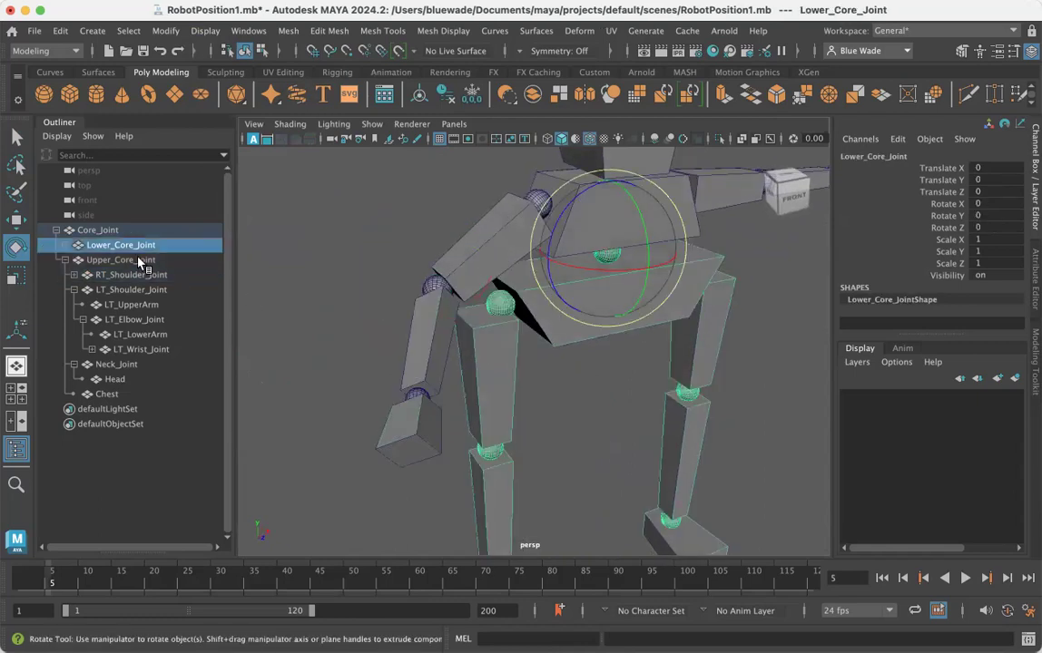
{"action": "left_click", "coordinate": [124, 364]}
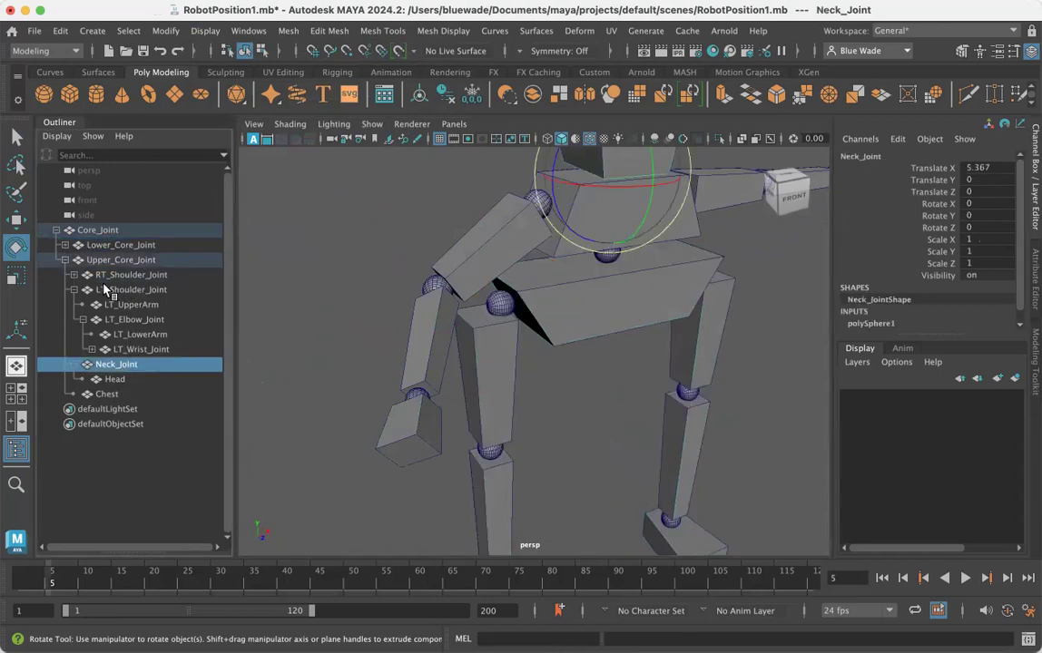
{"action": "left_click", "coordinate": [74, 289]}
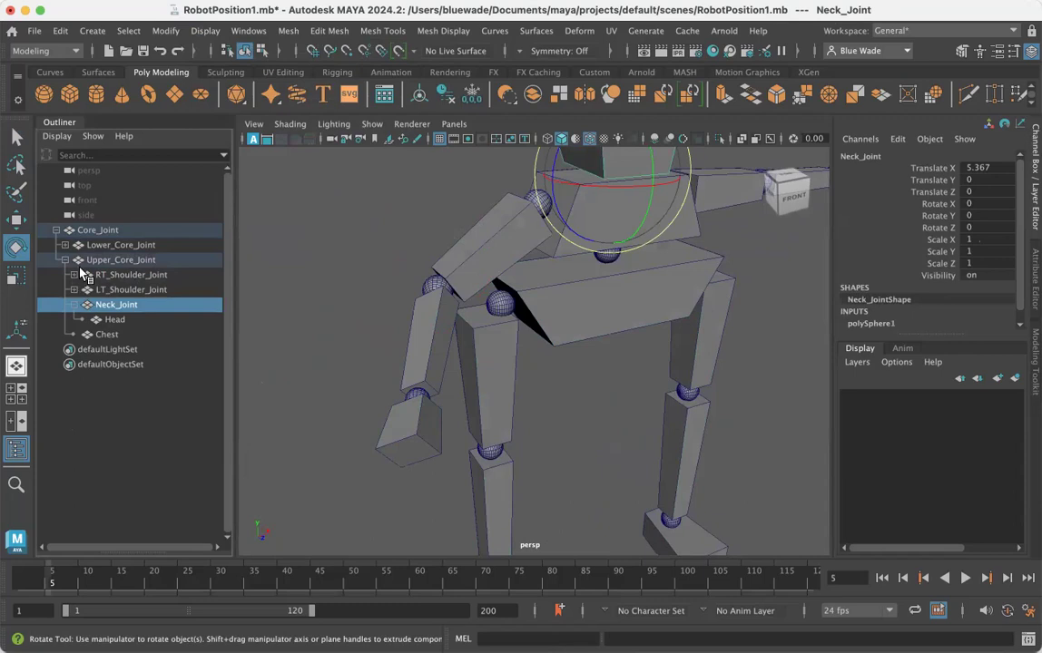
{"action": "left_click", "coordinate": [207, 260]}
{"action": "right_click_drag", "start_coordinate": [684, 280], "coordinate": [613, 265], "text": "alt"}
{"action": "left_click_drag", "start_coordinate": [617, 260], "coordinate": [624, 288]}
{"action": "left_click_drag", "start_coordinate": [563, 361], "coordinate": [315, 264], "text": "alt"}
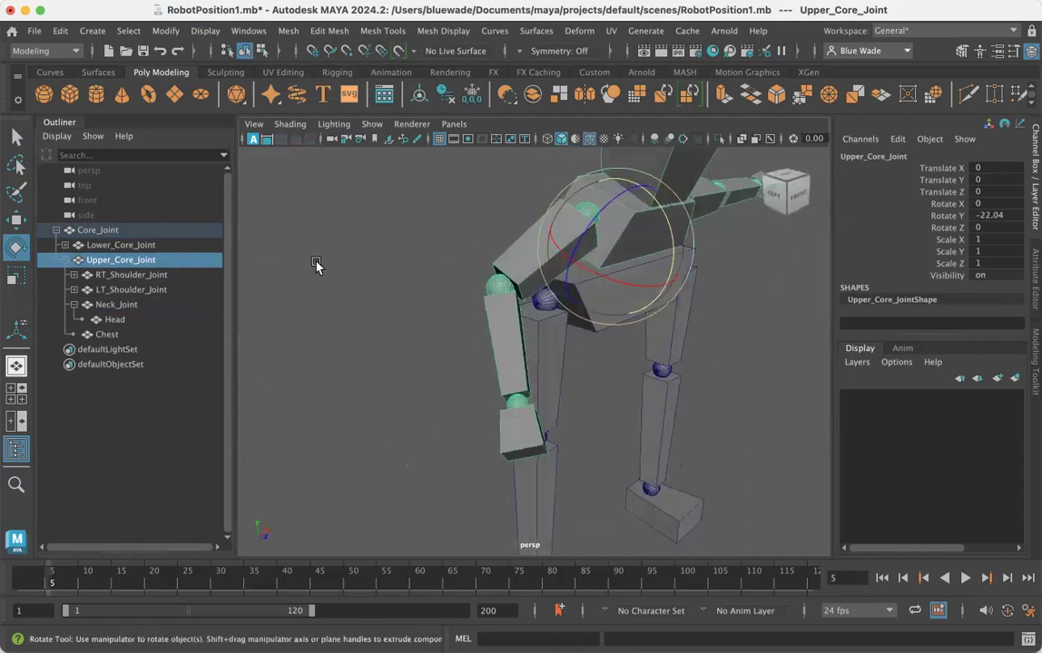
Step: Tilt the head back up by rotating the neck joint to about 20° in Y, and clear the selection
{"action": "left_click", "coordinate": [120, 306]}
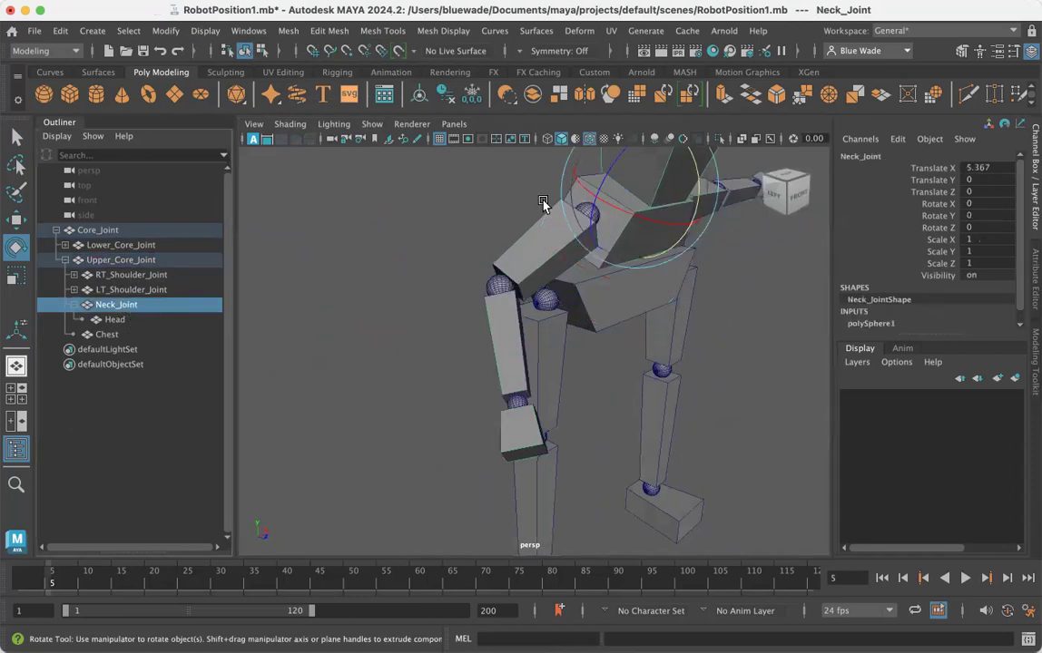
{"action": "left_click_drag", "start_coordinate": [653, 277], "coordinate": [555, 341], "text": "alt"}
{"action": "left_click_drag", "start_coordinate": [565, 279], "coordinate": [561, 253]}
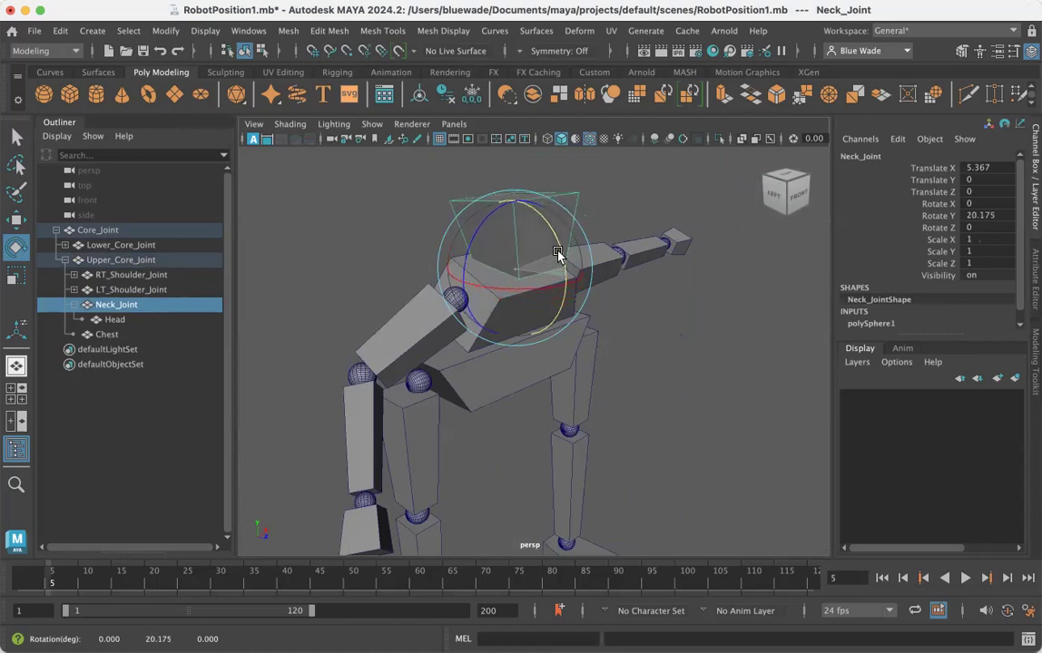
{"action": "left_click_drag", "start_coordinate": [561, 349], "coordinate": [509, 356], "text": "alt"}
{"action": "left_click", "coordinate": [688, 344]}
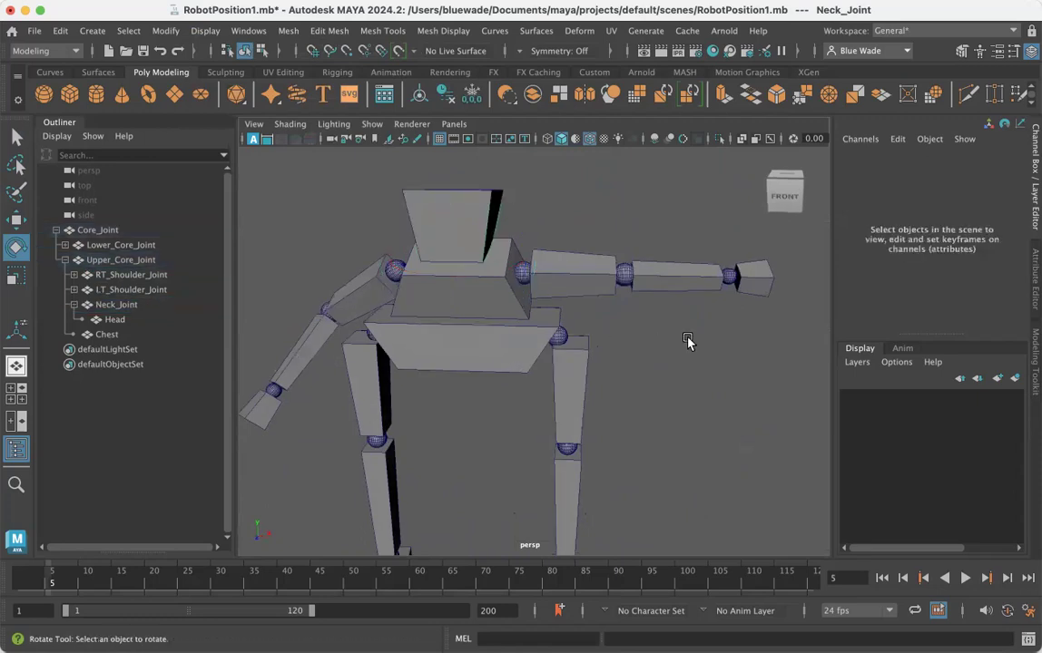
Step: Rotate the left shoulder joint to about -55° in X and -26° in Z, and bend the left elbow joint to about -61° in X
{"action": "left_click", "coordinate": [526, 277]}
{"action": "left_click_drag", "start_coordinate": [565, 235], "coordinate": [621, 341]}
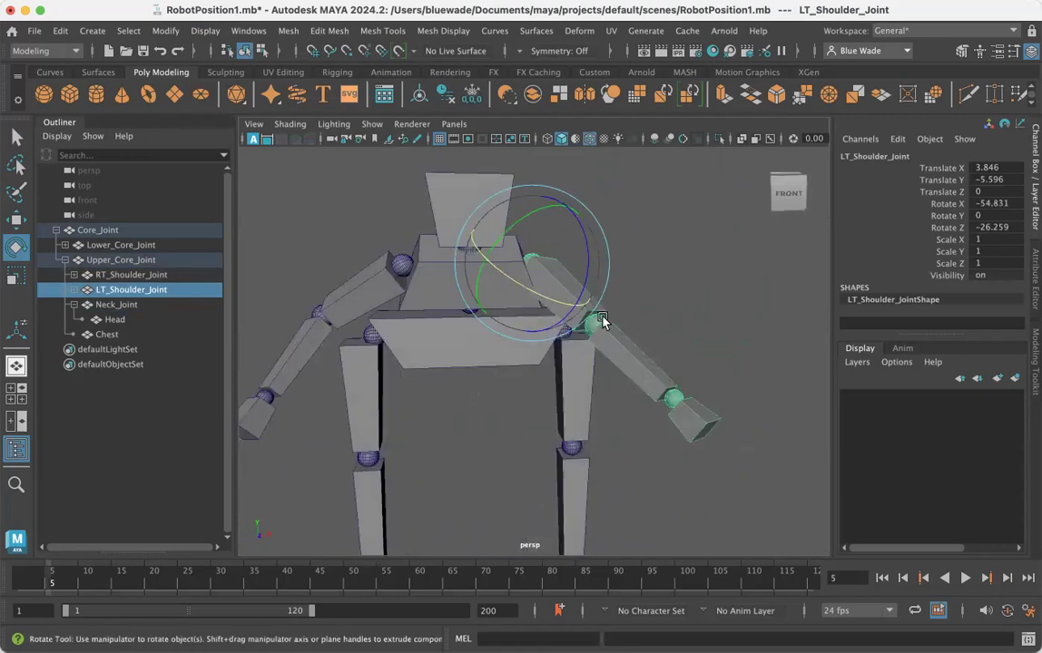
{"action": "left_click", "coordinate": [601, 321]}
{"action": "left_click_drag", "start_coordinate": [616, 366], "coordinate": [543, 342]}
Step: Rotate the left wrist joint to about -24° in X, 11° in Y and 23° in Z
{"action": "right_click_drag", "start_coordinate": [526, 402], "coordinate": [645, 418], "text": "alt"}
{"action": "left_click_drag", "start_coordinate": [645, 418], "coordinate": [647, 370], "text": "alt"}
{"action": "right_click_drag", "start_coordinate": [587, 311], "coordinate": [99, 245], "text": "alt"}
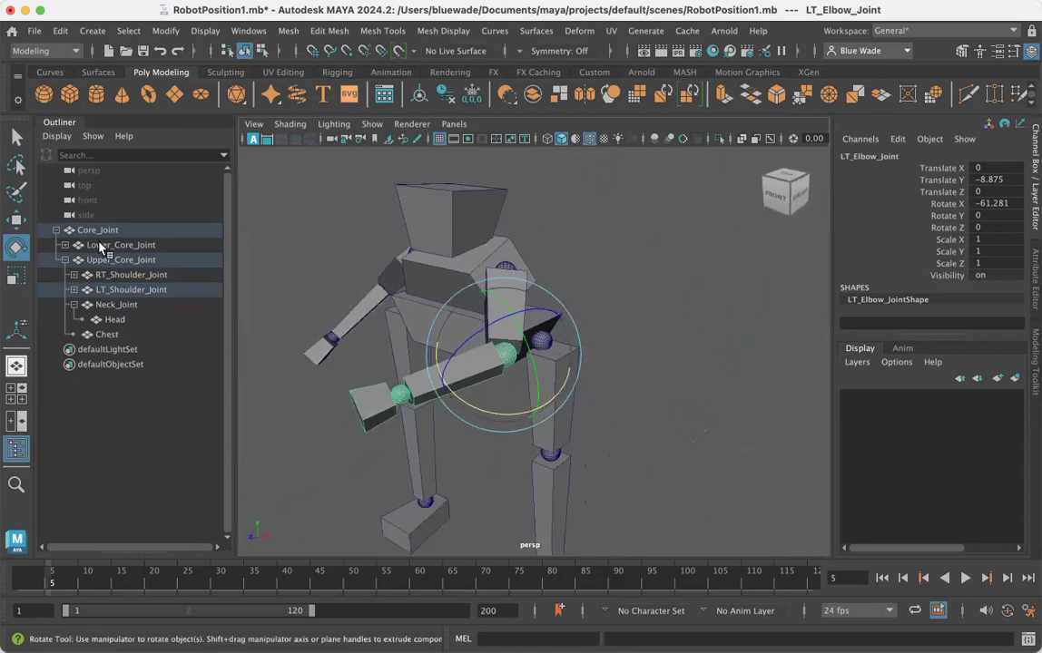
{"action": "left_click", "coordinate": [393, 397]}
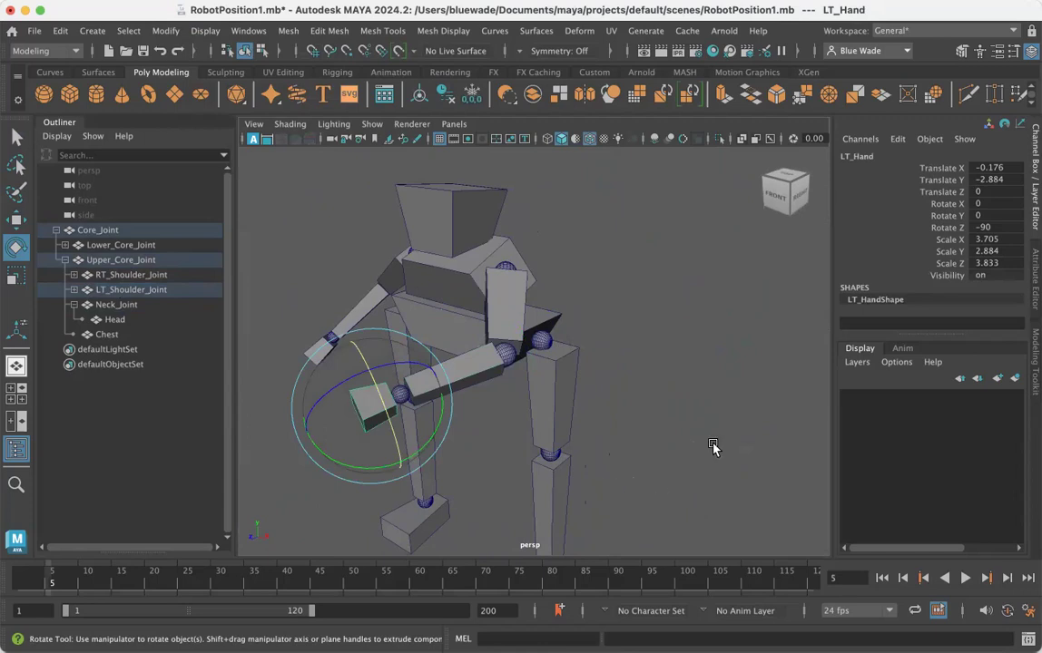
{"action": "left_click", "coordinate": [714, 448]}
{"action": "left_click", "coordinate": [398, 396]}
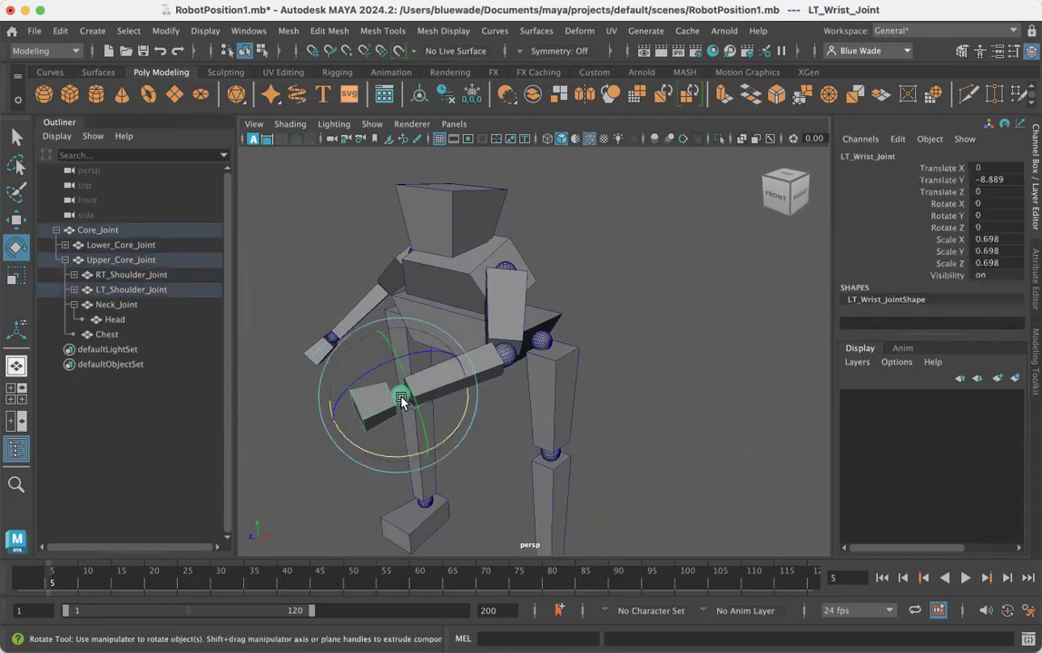
{"action": "left_click_drag", "start_coordinate": [395, 454], "coordinate": [363, 436]}
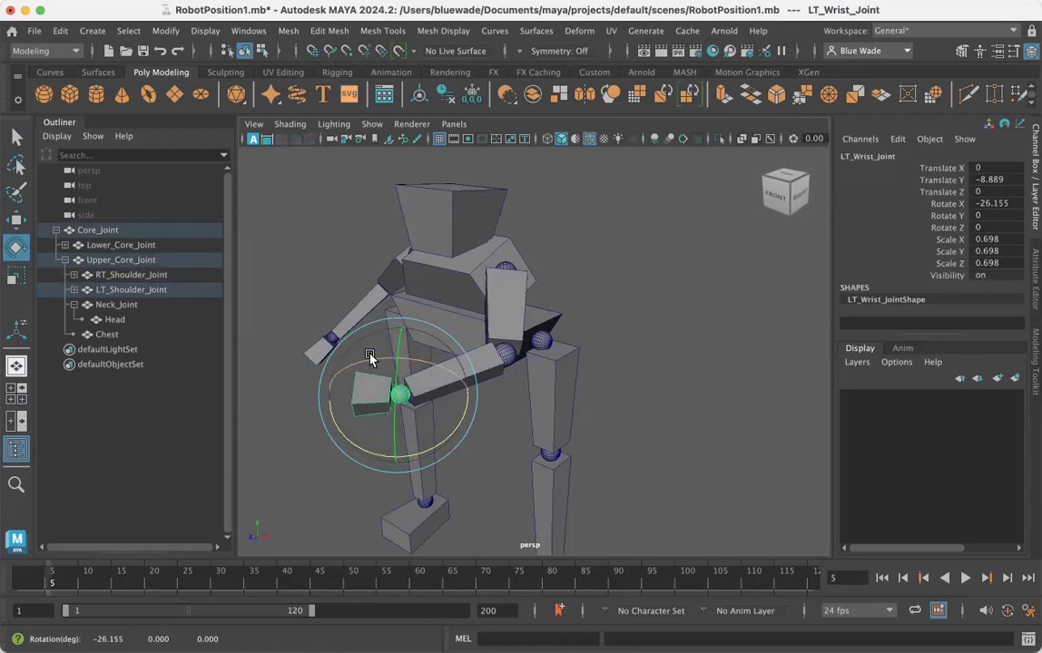
{"action": "left_click_drag", "start_coordinate": [370, 362], "coordinate": [402, 368]}
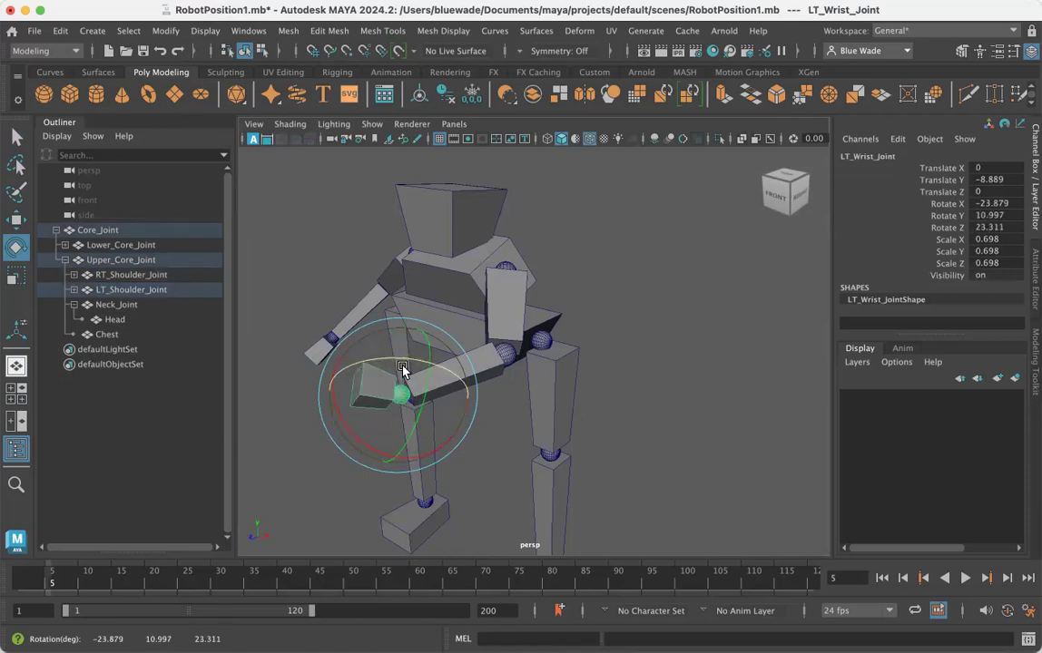
Step: Bend the right knee joint to about -29° in Y and the left knee joint to about -4° in Y
{"action": "left_click_drag", "start_coordinate": [558, 422], "coordinate": [509, 467], "text": "alt"}
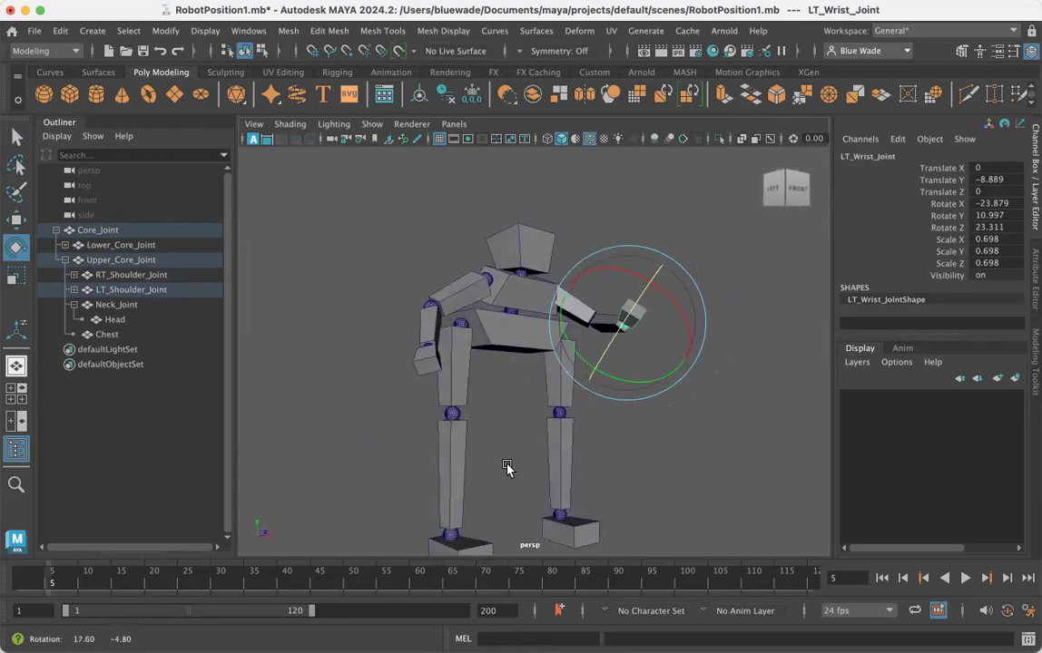
{"action": "left_click", "coordinate": [455, 420]}
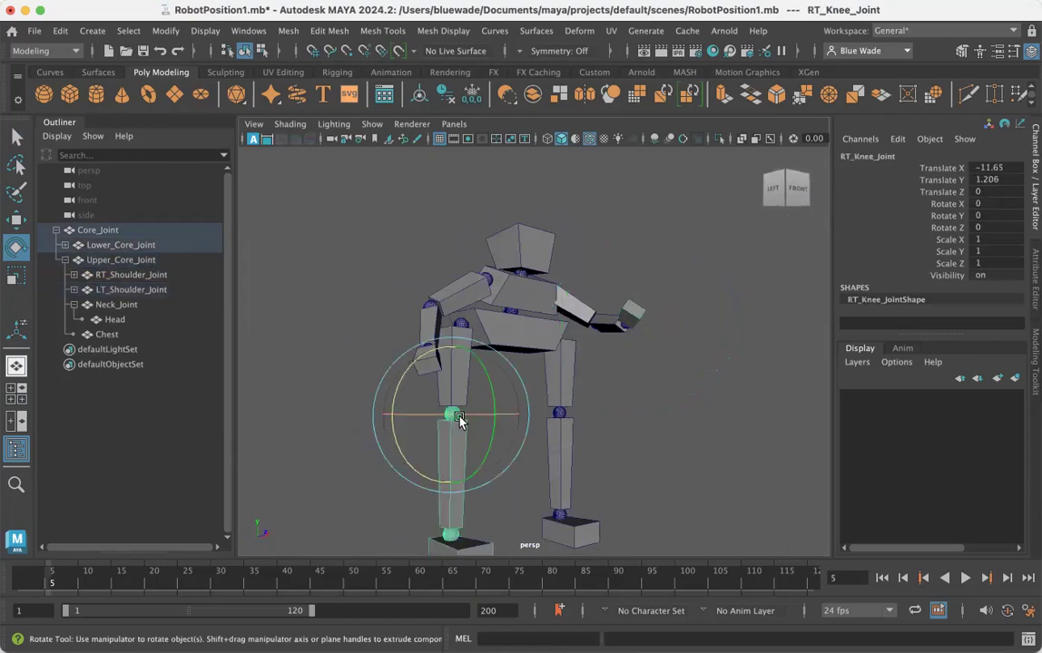
{"action": "left_click_drag", "start_coordinate": [492, 405], "coordinate": [495, 442]}
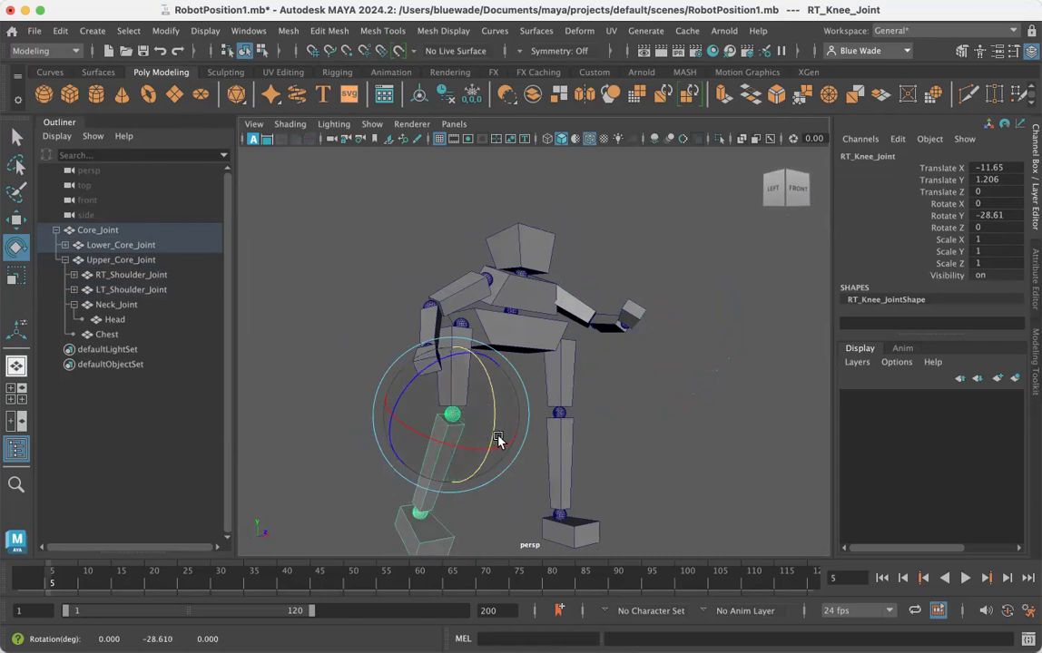
{"action": "left_click", "coordinate": [564, 415]}
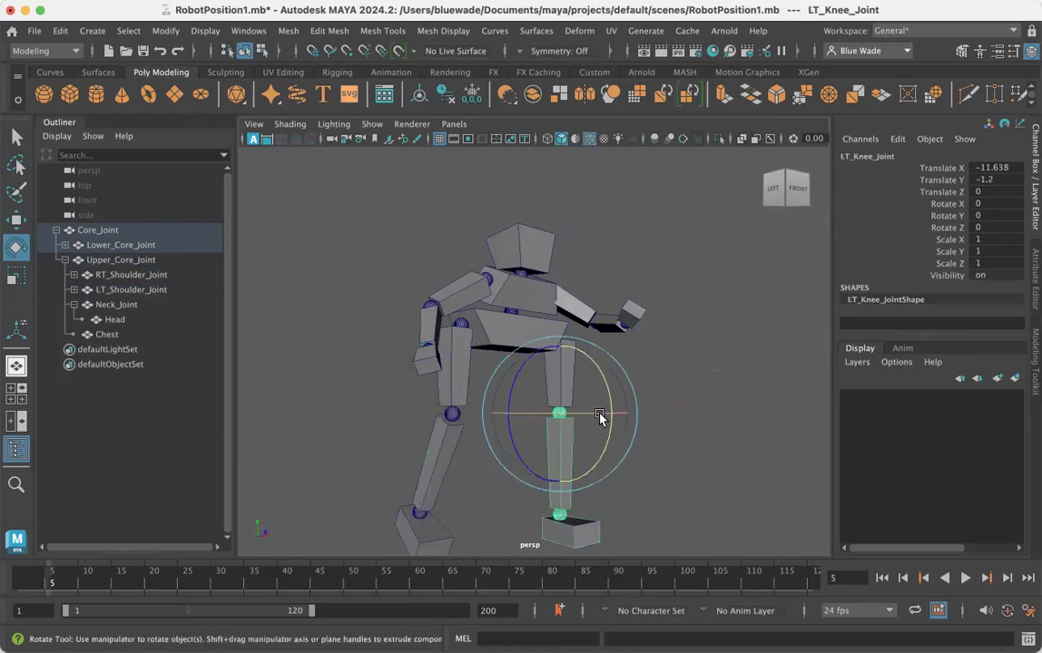
{"action": "left_click_drag", "start_coordinate": [612, 414], "coordinate": [607, 447]}
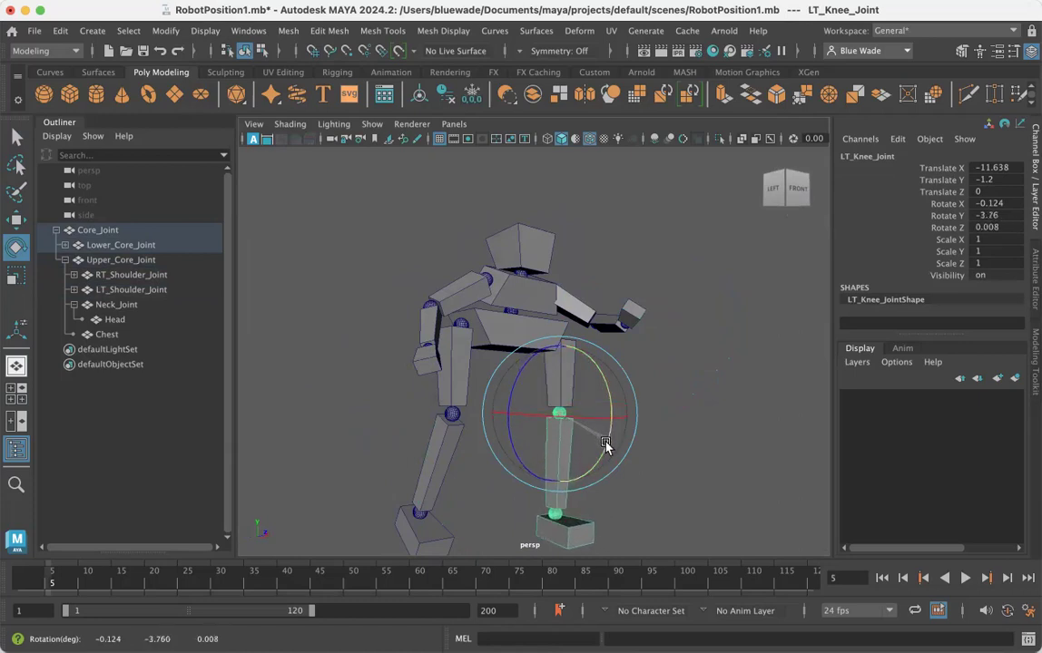
Step: Try rotating the left knee joint to about -8° in Z, and undo that rotation
{"action": "right_click_drag", "start_coordinate": [586, 516], "coordinate": [611, 512], "text": "alt"}
{"action": "left_click_drag", "start_coordinate": [612, 512], "coordinate": [600, 412], "text": "alt"}
{"action": "left_click_drag", "start_coordinate": [522, 418], "coordinate": [507, 432], "text": "alt"}
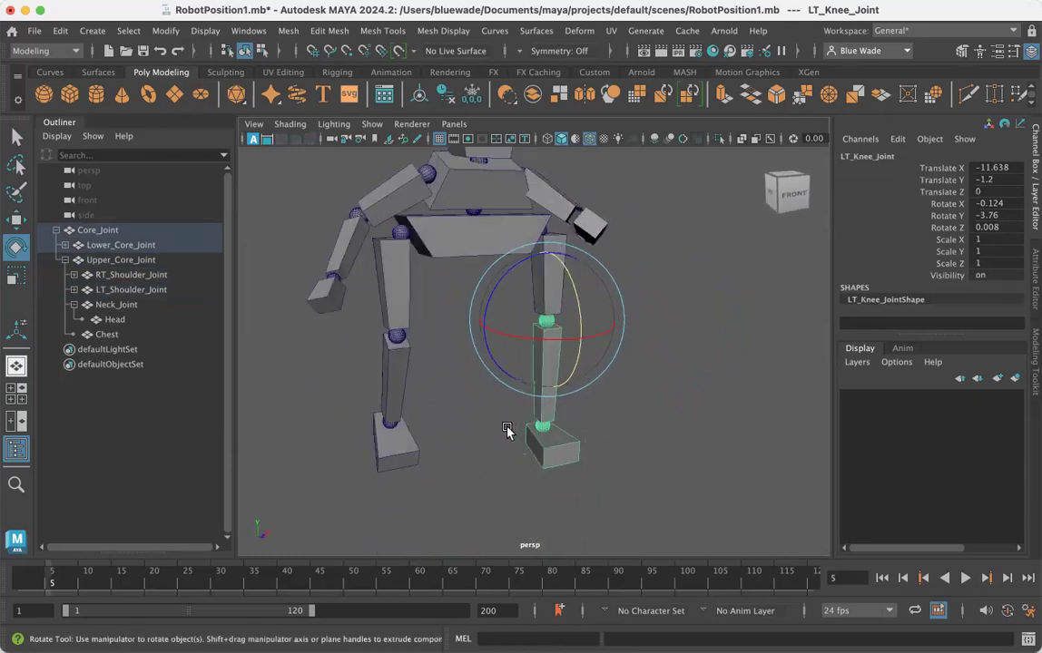
{"action": "left_click_drag", "start_coordinate": [489, 312], "coordinate": [493, 303]}
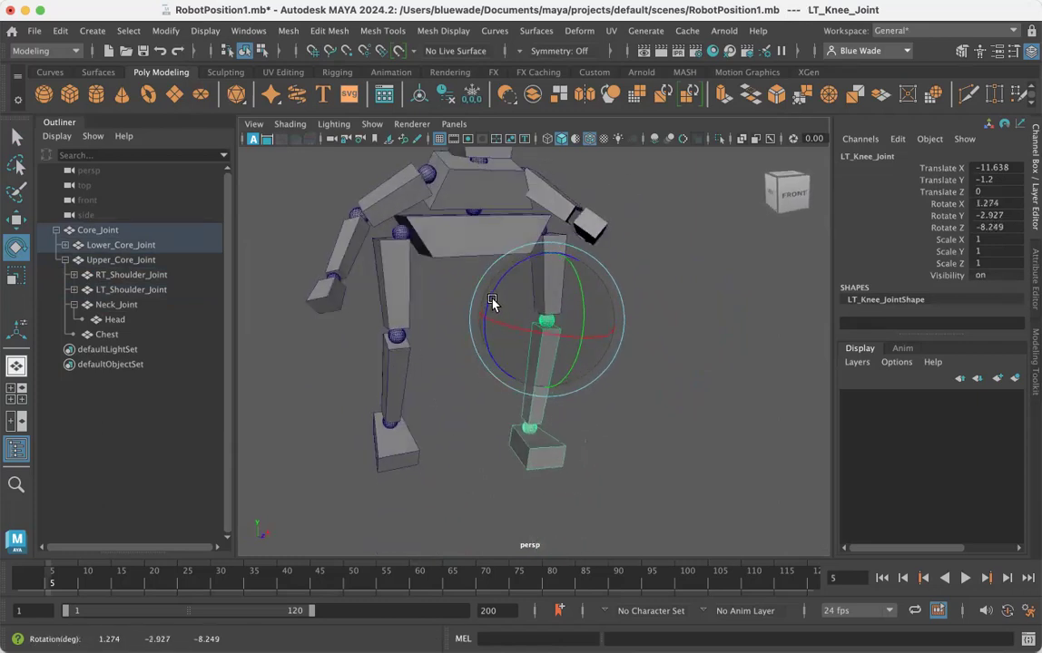
{"action": "key", "text": "z"}
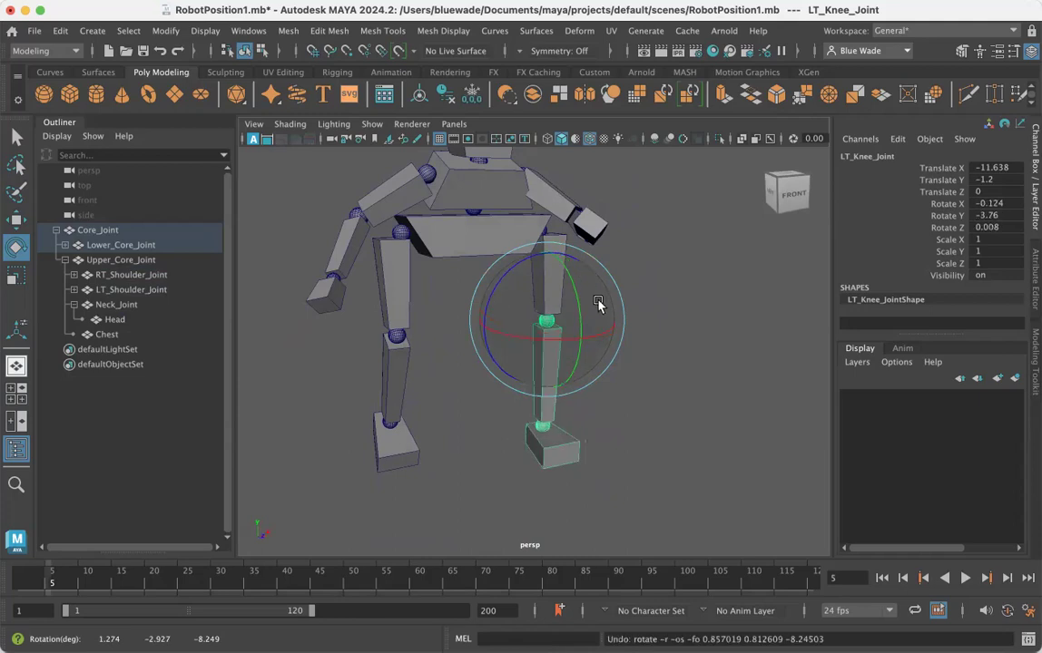
Step: Swing the left leg inward by rotating the left hip joint to about -8.5° in Z
{"action": "left_click_drag", "start_coordinate": [610, 302], "coordinate": [516, 315], "text": "alt"}
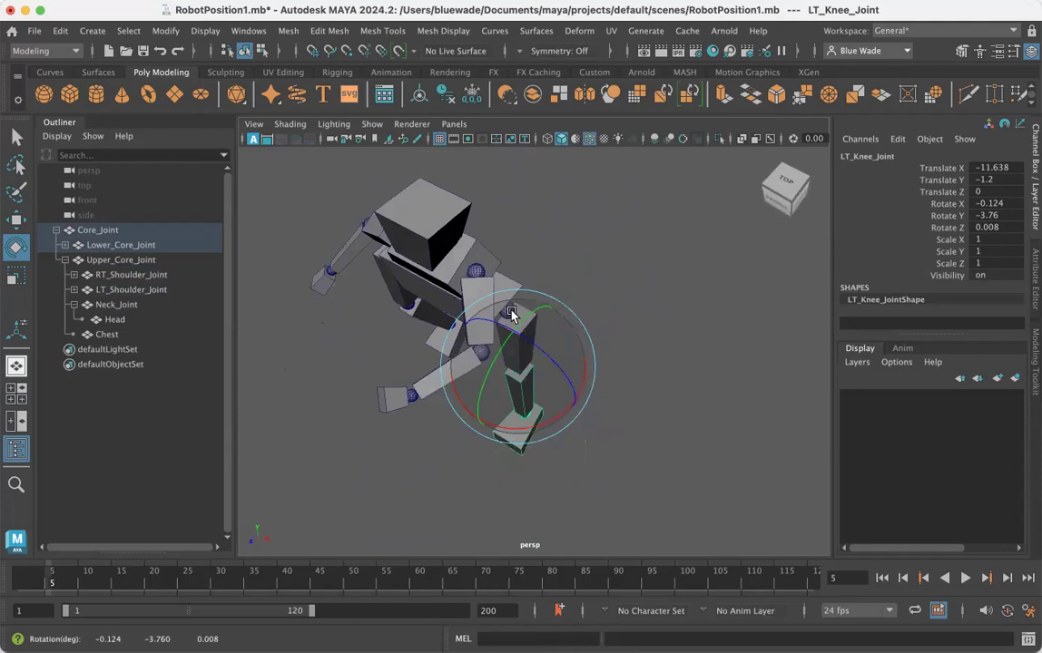
{"action": "left_click", "coordinate": [598, 332]}
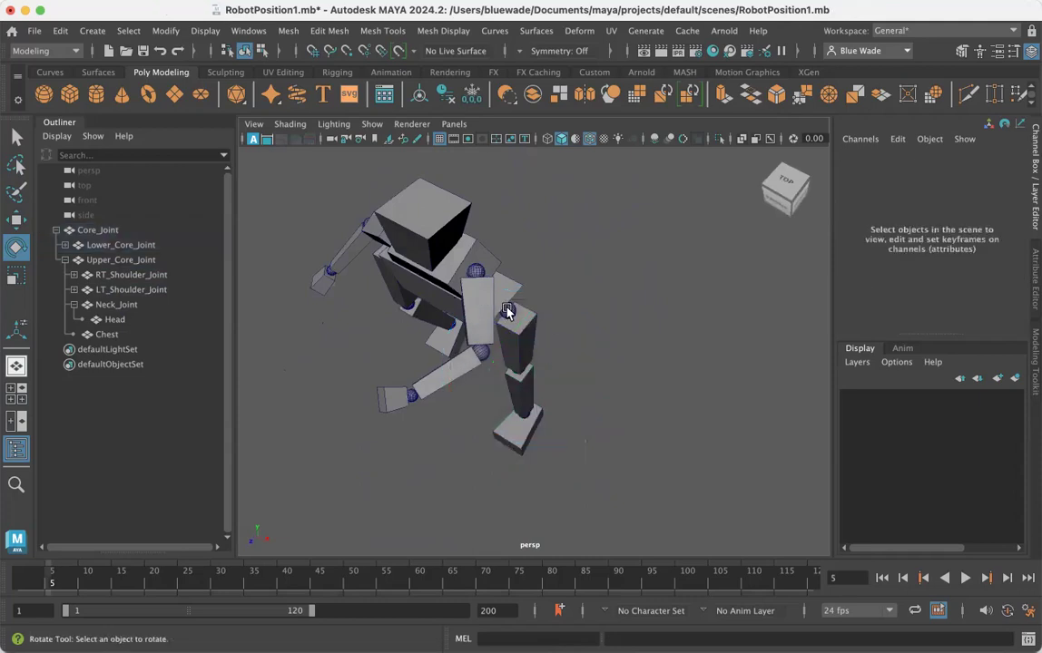
{"action": "left_click", "coordinate": [507, 312]}
{"action": "left_click_drag", "start_coordinate": [544, 354], "coordinate": [544, 313], "text": "alt"}
{"action": "middle_click_drag", "start_coordinate": [549, 324], "coordinate": [563, 338], "text": "alt"}
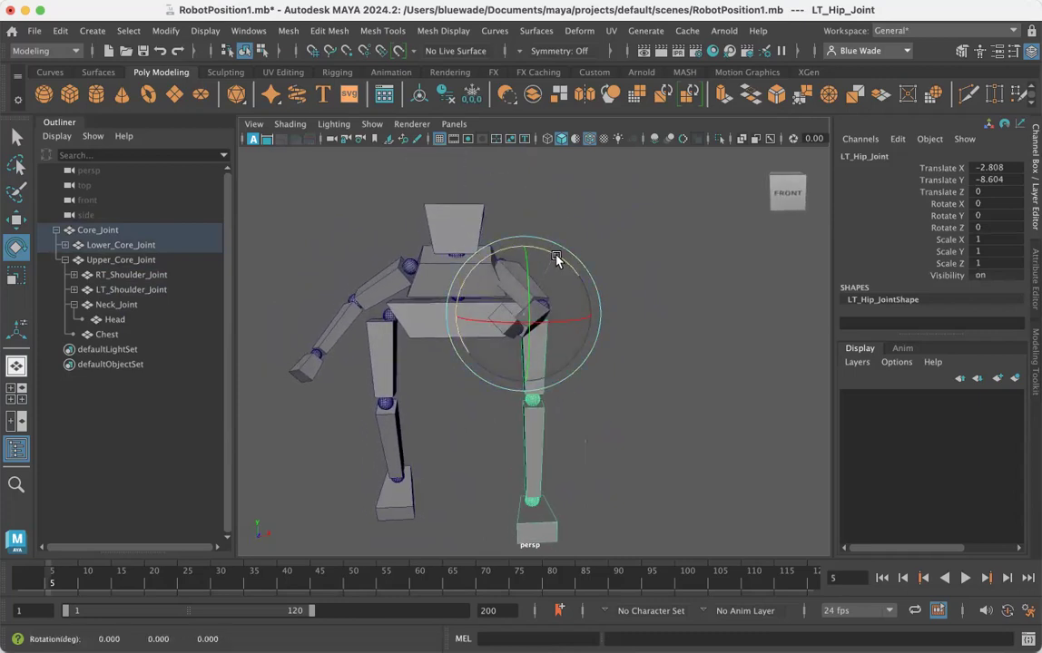
{"action": "left_click_drag", "start_coordinate": [556, 260], "coordinate": [563, 289]}
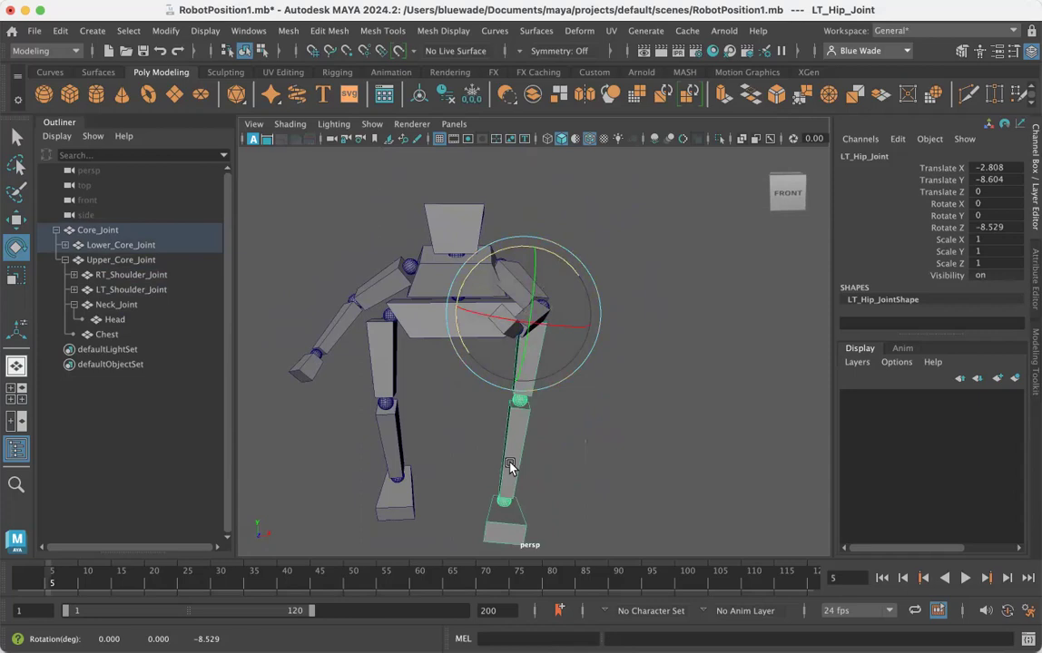
Step: Rotate the left ankle joint to about -12° in Y and the right hip joint to about 3° in Z
{"action": "left_click", "coordinate": [595, 458]}
{"action": "mouse_move", "coordinate": [524, 429]}
{"action": "left_mouse_down", "text": "alt"}
{"action": "mouse_move", "coordinate": [533, 441]}
{"action": "mouse_move", "coordinate": [522, 508]}
{"action": "mouse_move", "coordinate": [533, 485]}
{"action": "mouse_move", "coordinate": [618, 422]}
{"action": "mouse_move", "coordinate": [521, 423]}
{"action": "left_mouse_up", "text": "alt"}
{"action": "left_click", "coordinate": [511, 515]}
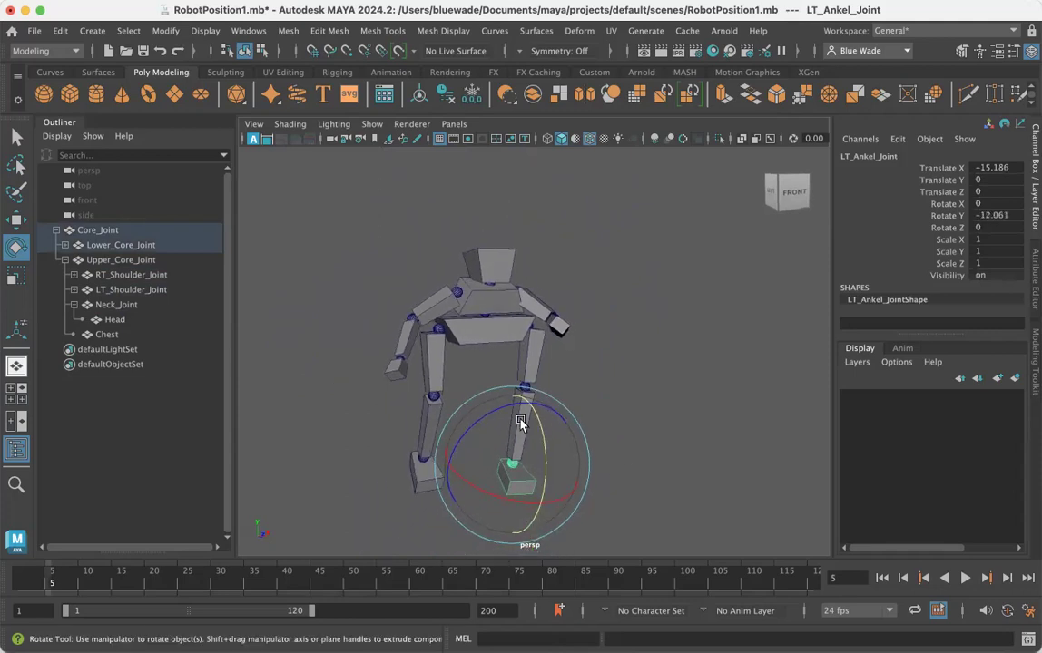
{"action": "left_click", "coordinate": [438, 328]}
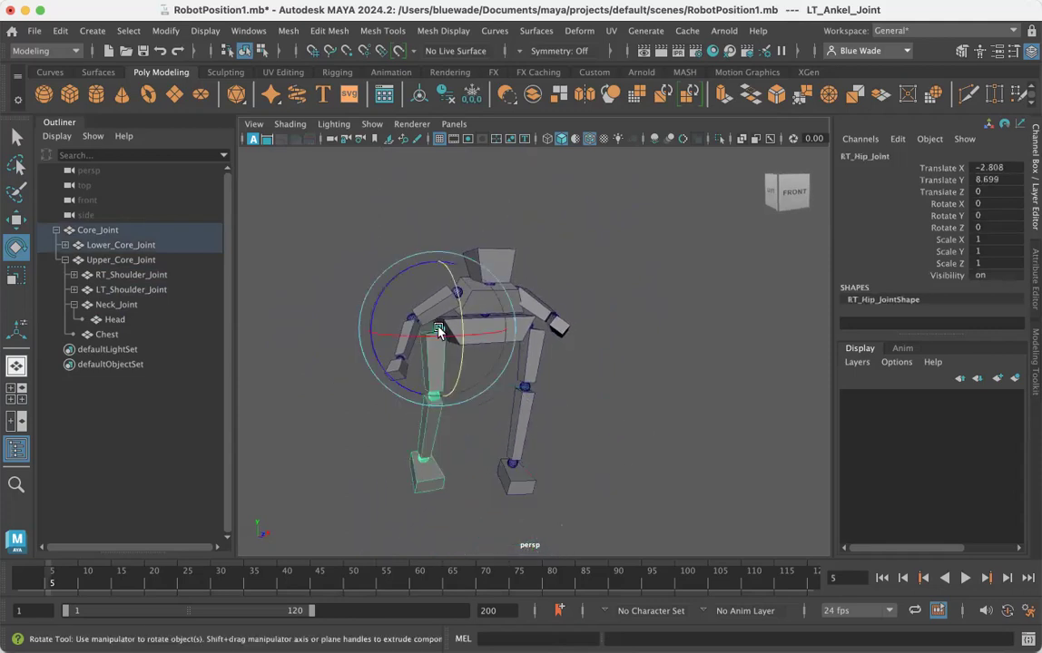
{"action": "left_click_drag", "start_coordinate": [386, 374], "coordinate": [374, 319]}
Step: Duplicate the right hip joint together with its leg in place, and switch to the Select tool
{"action": "left_click_drag", "start_coordinate": [593, 408], "coordinate": [497, 413], "text": "alt"}
{"action": "right_click_drag", "start_coordinate": [519, 414], "coordinate": [674, 409], "text": "alt"}
{"action": "middle_click_drag", "start_coordinate": [599, 356], "coordinate": [590, 273], "text": "alt"}
{"action": "left_click_drag", "start_coordinate": [590, 274], "coordinate": [565, 289], "text": "alt"}
{"action": "right_click_drag", "start_coordinate": [566, 289], "coordinate": [527, 280], "text": "alt"}
{"action": "left_click_drag", "start_coordinate": [527, 280], "coordinate": [505, 376], "text": "alt"}
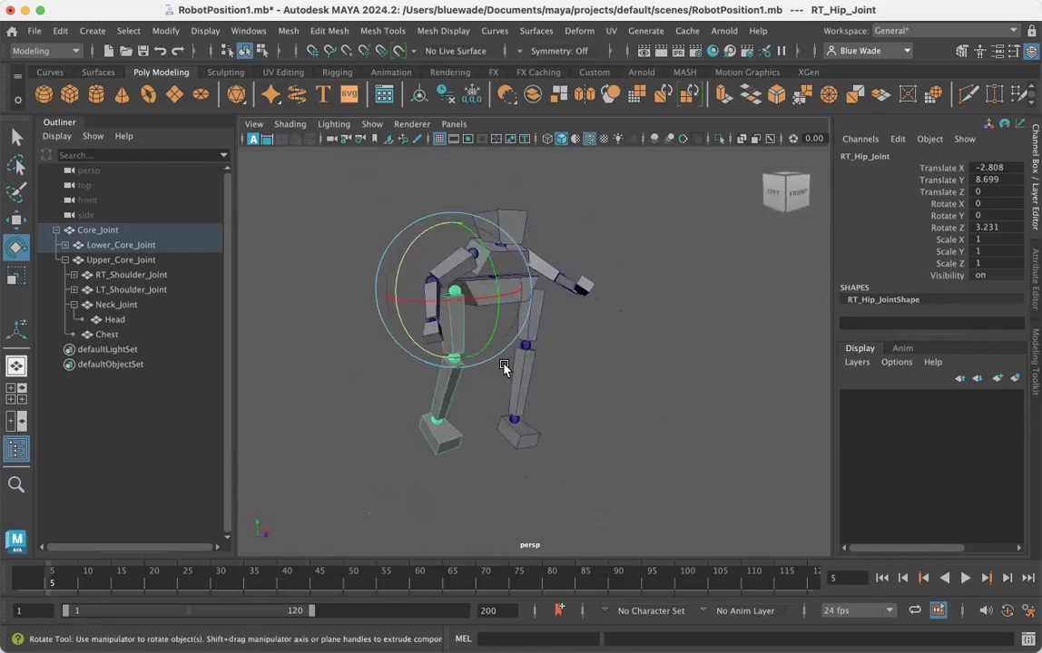
{"action": "key", "text": "super+d"}
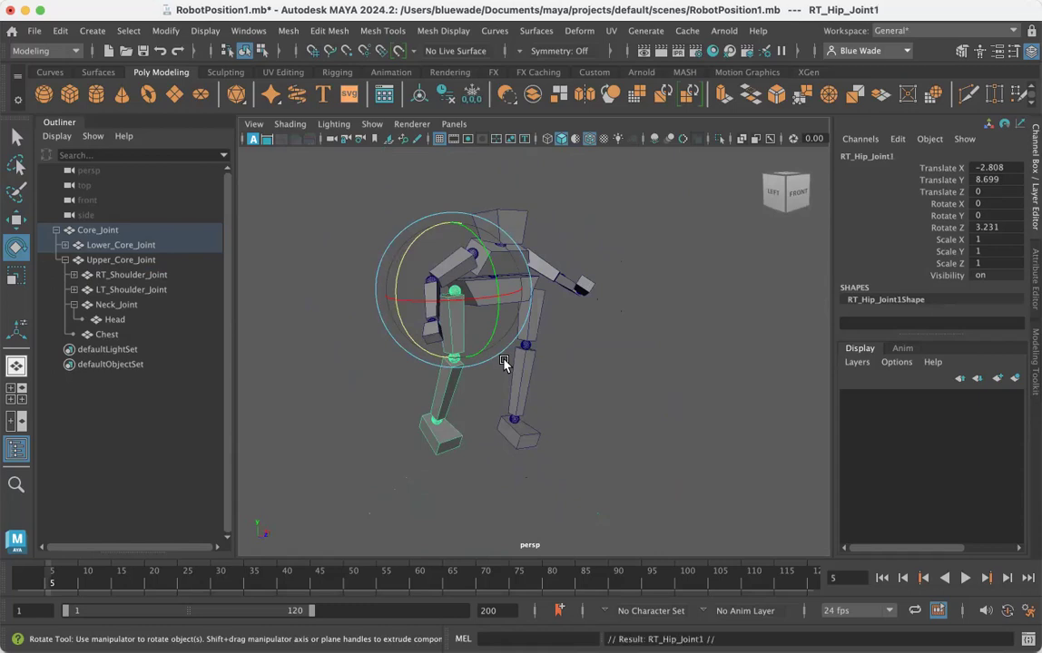
{"action": "right_click_drag", "start_coordinate": [484, 362], "coordinate": [627, 338], "text": "alt"}
{"action": "middle_click_drag", "start_coordinate": [619, 263], "coordinate": [670, 296], "text": "alt"}
{"action": "right_click_drag", "start_coordinate": [656, 335], "coordinate": [595, 323], "text": "alt"}
{"action": "left_click_drag", "start_coordinate": [588, 331], "coordinate": [579, 332], "text": "alt"}
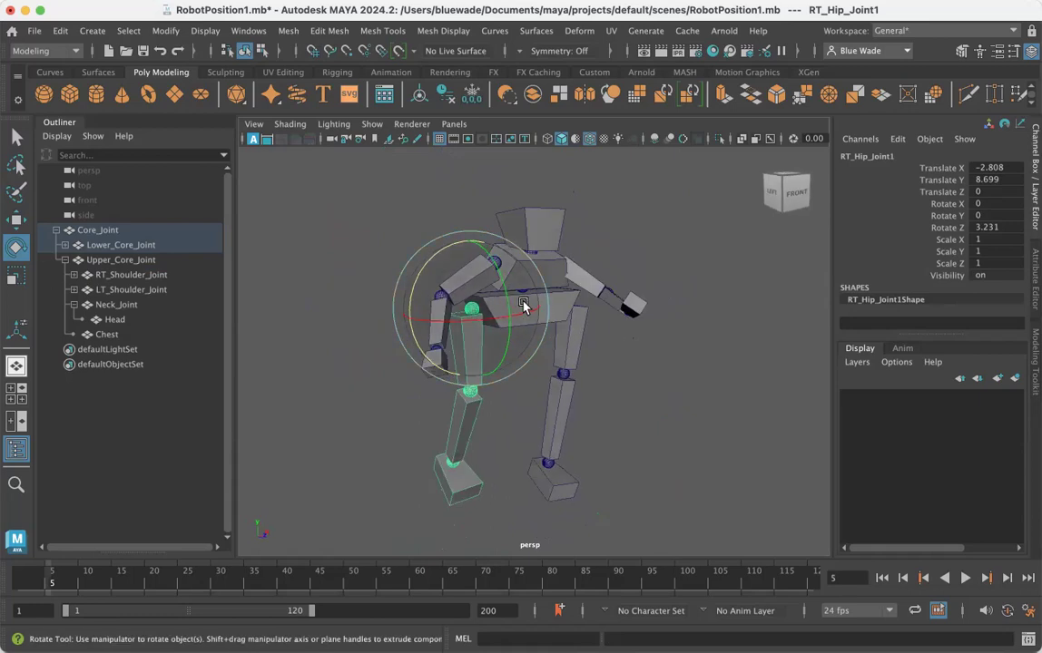
{"action": "left_click", "coordinate": [16, 136]}
Step: Examine the right leg's hip, knee and ankle joints up close and the full pose from several angles
{"action": "right_click_drag", "start_coordinate": [476, 360], "coordinate": [753, 363], "text": "alt"}
{"action": "middle_click_drag", "start_coordinate": [493, 384], "coordinate": [664, 245], "text": "alt"}
{"action": "right_click_drag", "start_coordinate": [550, 296], "coordinate": [817, 270], "text": "alt"}
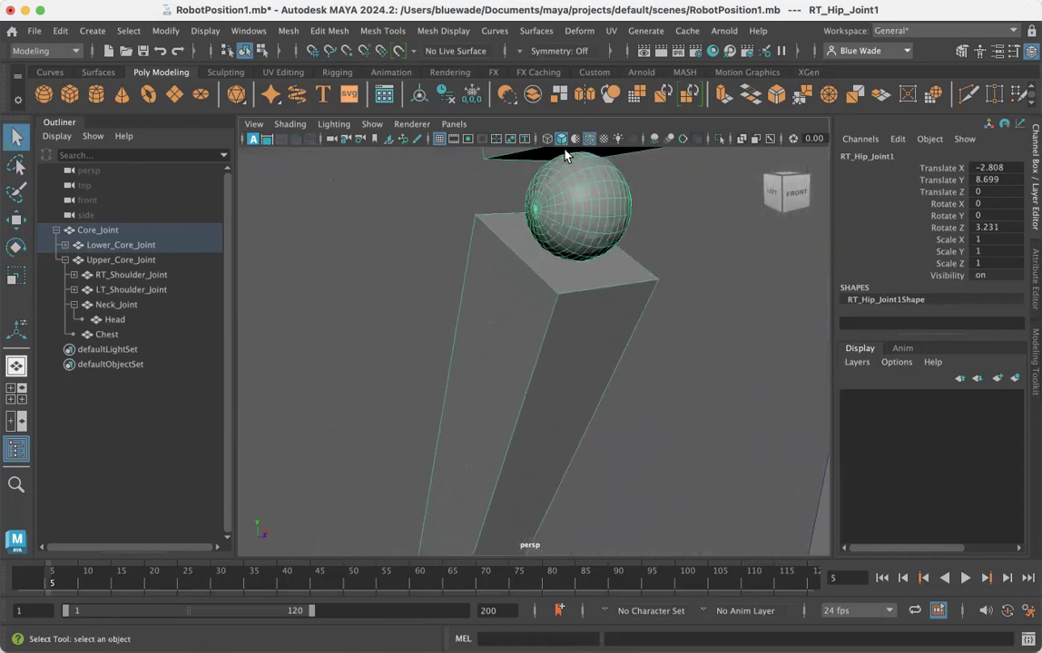
{"action": "middle_click_drag", "start_coordinate": [577, 172], "coordinate": [574, 210], "text": "alt"}
{"action": "right_click_drag", "start_coordinate": [573, 216], "coordinate": [640, 219], "text": "alt"}
{"action": "middle_click_drag", "start_coordinate": [640, 216], "coordinate": [624, 241], "text": "alt"}
{"action": "right_click_drag", "start_coordinate": [634, 240], "coordinate": [473, 207], "text": "alt"}
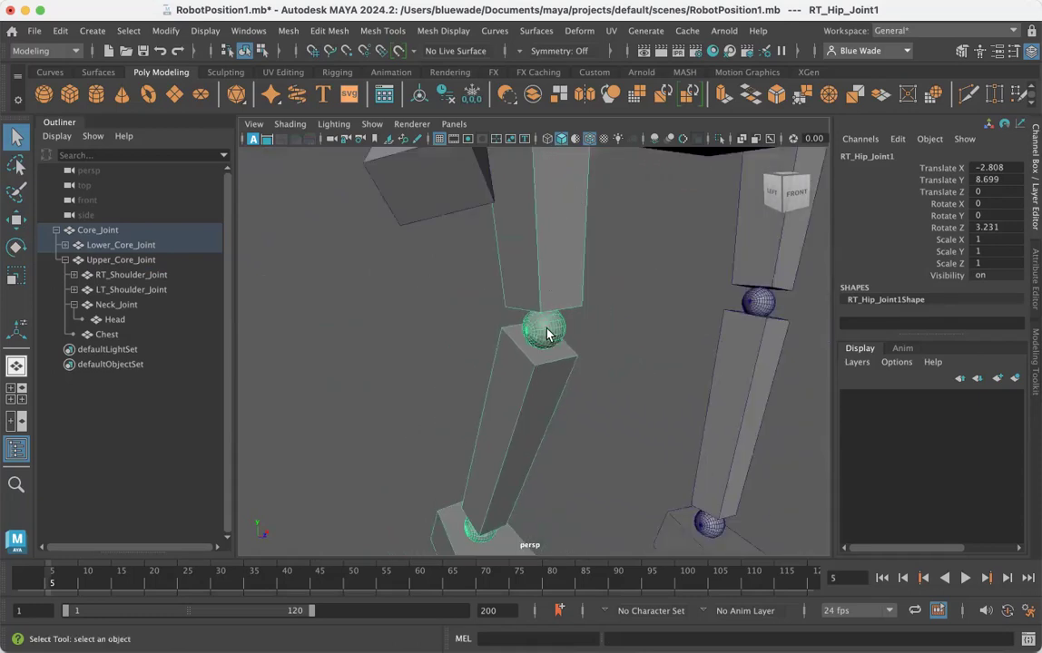
{"action": "right_click_drag", "start_coordinate": [674, 321], "coordinate": [549, 208], "text": "alt"}
{"action": "left_click_drag", "start_coordinate": [549, 208], "coordinate": [513, 351], "text": "alt"}
{"action": "left_click_drag", "start_coordinate": [561, 224], "coordinate": [496, 201], "text": "alt"}
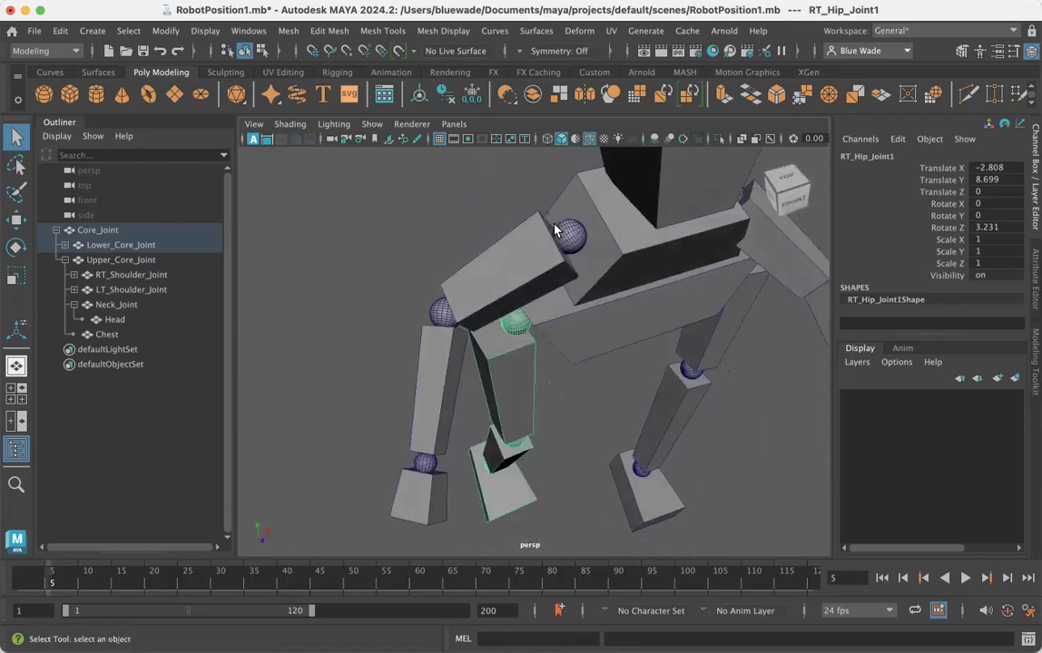
{"action": "right_click_drag", "start_coordinate": [599, 246], "coordinate": [560, 254], "text": "alt"}
{"action": "left_click_drag", "start_coordinate": [565, 328], "coordinate": [546, 274], "text": "alt"}
{"action": "right_click_drag", "start_coordinate": [538, 320], "coordinate": [744, 379], "text": "alt"}
{"action": "left_click_drag", "start_coordinate": [573, 261], "coordinate": [546, 251], "text": "alt"}
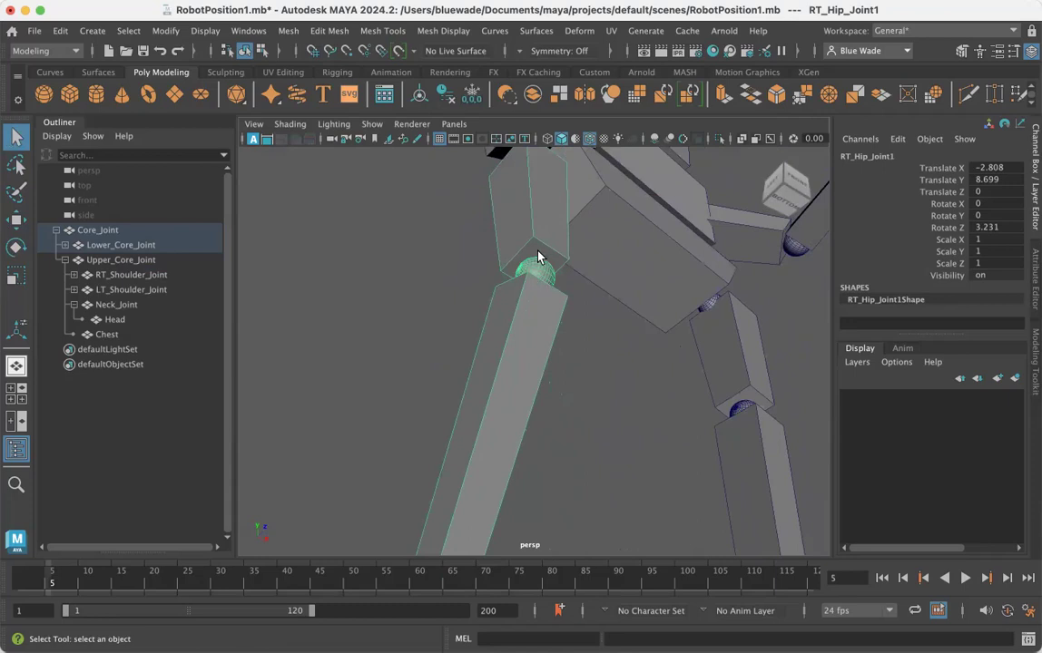
{"action": "left_click_drag", "start_coordinate": [542, 267], "coordinate": [511, 367], "text": "alt"}
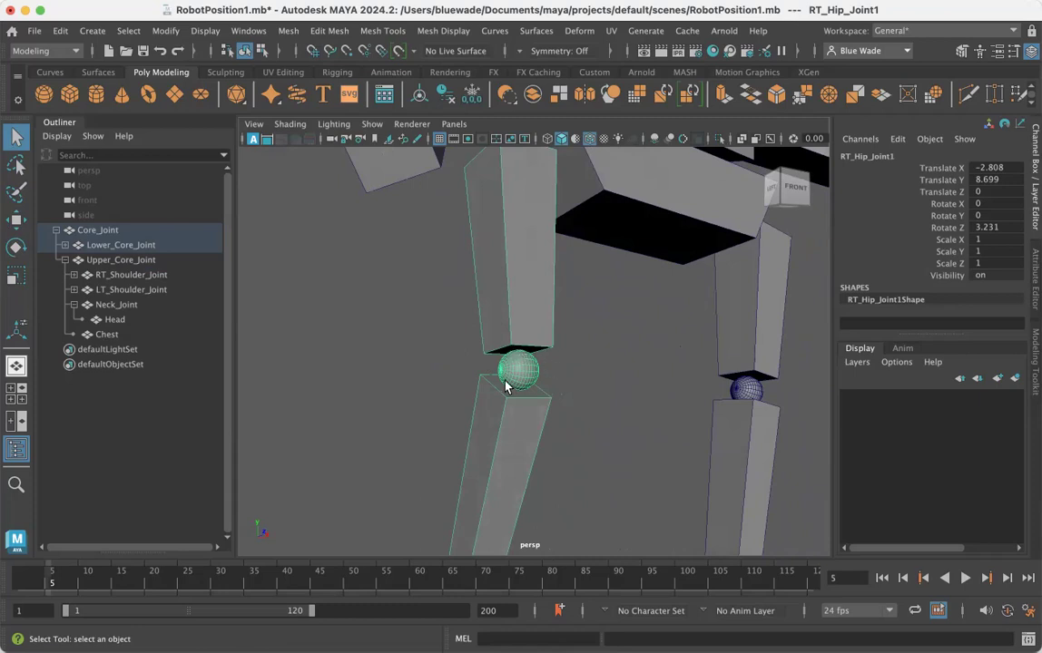
{"action": "right_click_drag", "start_coordinate": [493, 372], "coordinate": [714, 390], "text": "alt"}
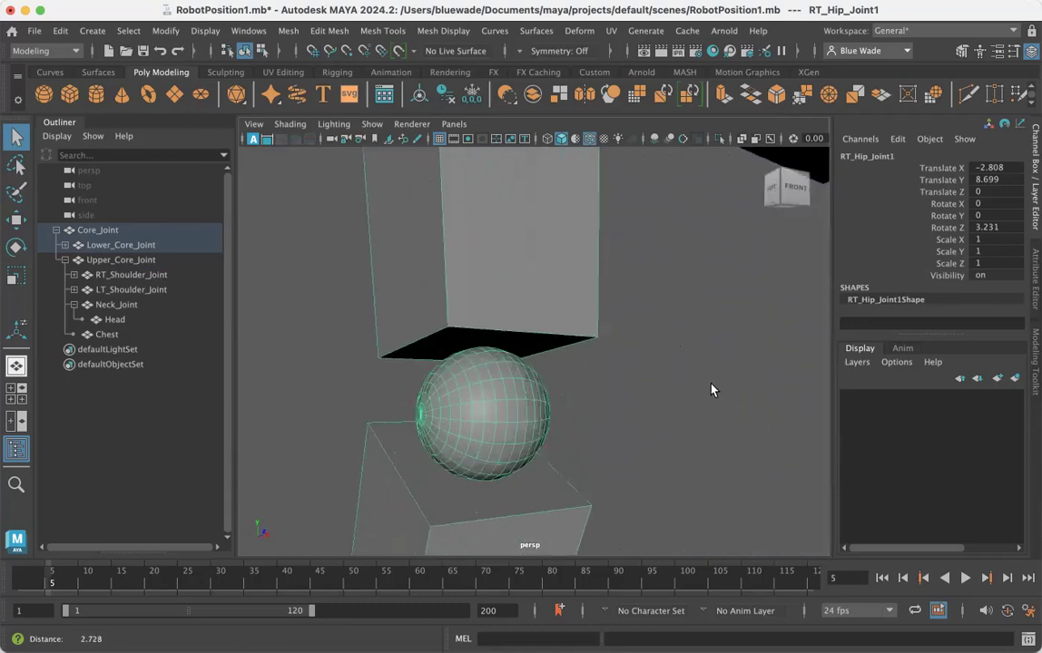
{"action": "left_click_drag", "start_coordinate": [632, 413], "coordinate": [676, 418], "text": "alt"}
{"action": "middle_click_drag", "start_coordinate": [676, 418], "coordinate": [710, 356], "text": "alt"}
{"action": "right_click_drag", "start_coordinate": [711, 356], "coordinate": [524, 414], "text": "alt"}
{"action": "left_click_drag", "start_coordinate": [524, 413], "coordinate": [681, 426], "text": "alt"}
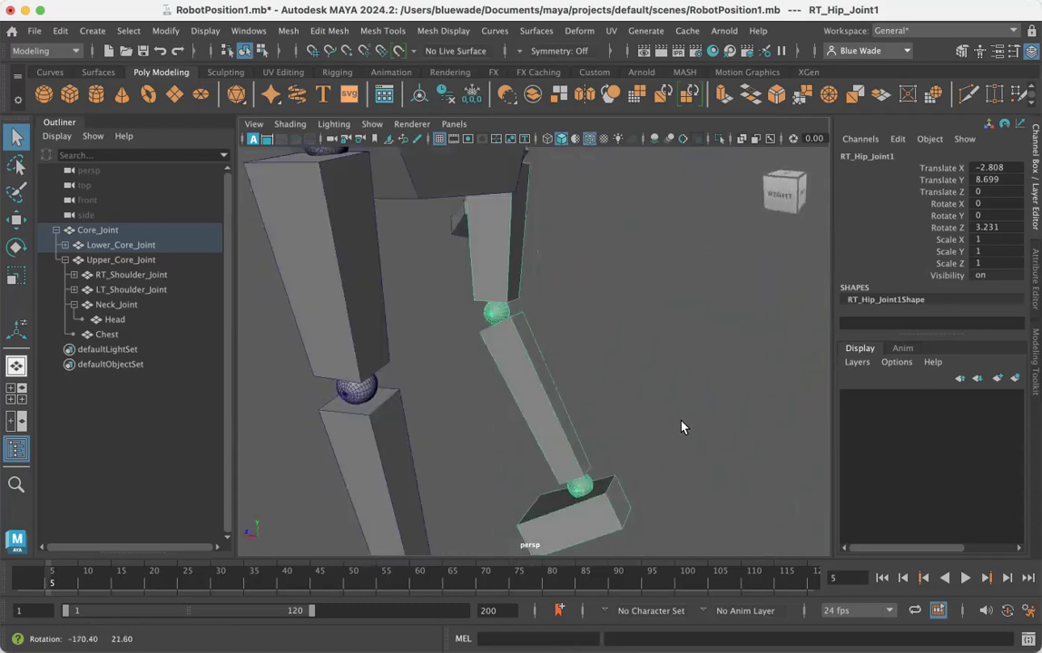
{"action": "right_click_drag", "start_coordinate": [682, 425], "coordinate": [550, 388], "text": "alt"}
{"action": "left_click_drag", "start_coordinate": [430, 375], "coordinate": [488, 348], "text": "alt"}
{"action": "right_click_drag", "start_coordinate": [488, 348], "coordinate": [506, 349], "text": "alt"}
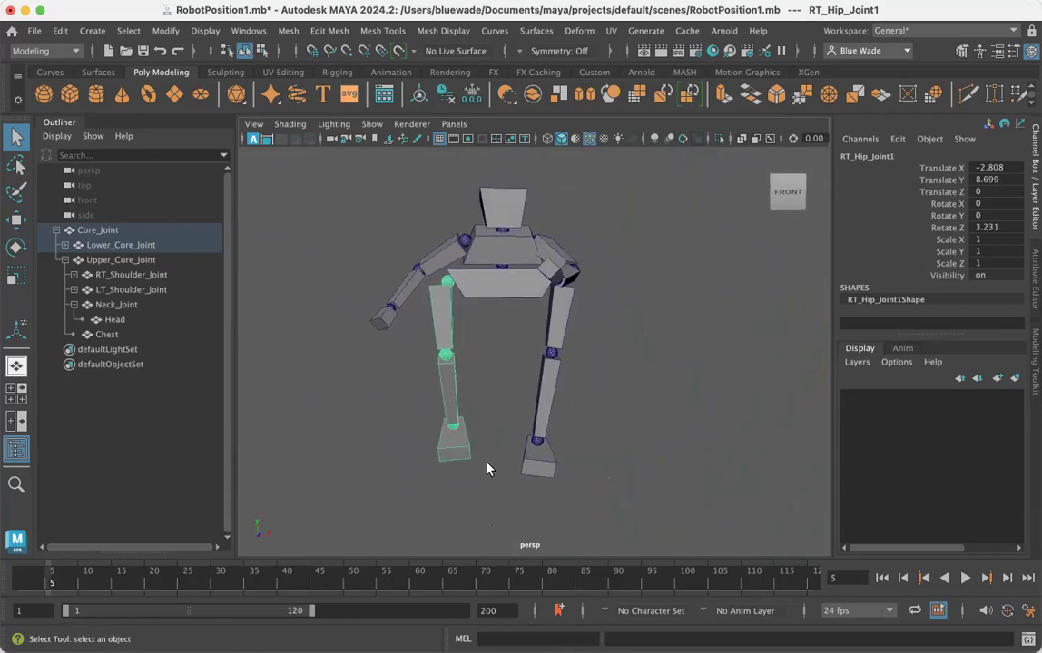
{"action": "left_click_drag", "start_coordinate": [468, 460], "coordinate": [473, 438], "text": "alt"}
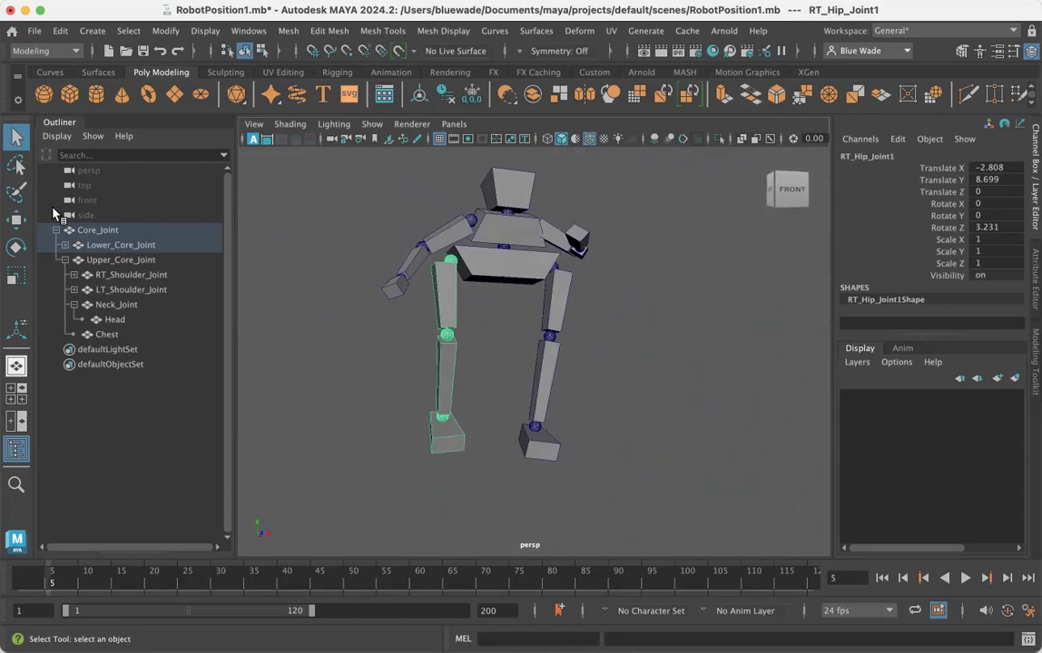
Step: Create a polygon cube and lower it beneath the robot's feet to about -5.5 in Y
{"action": "left_click", "coordinate": [69, 95]}
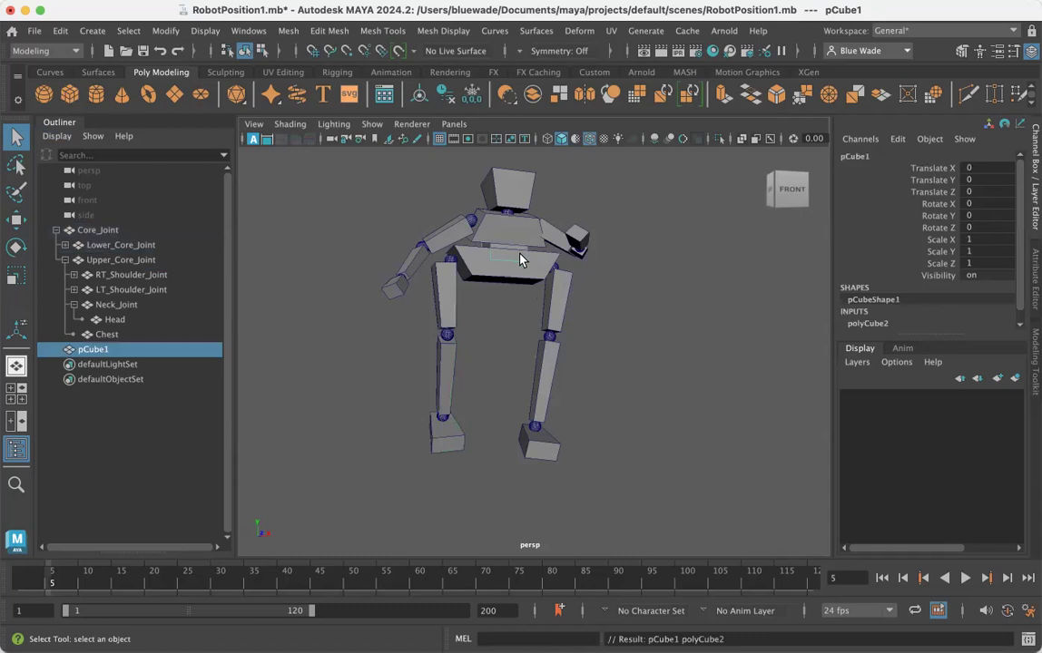
{"action": "key", "text": "w"}
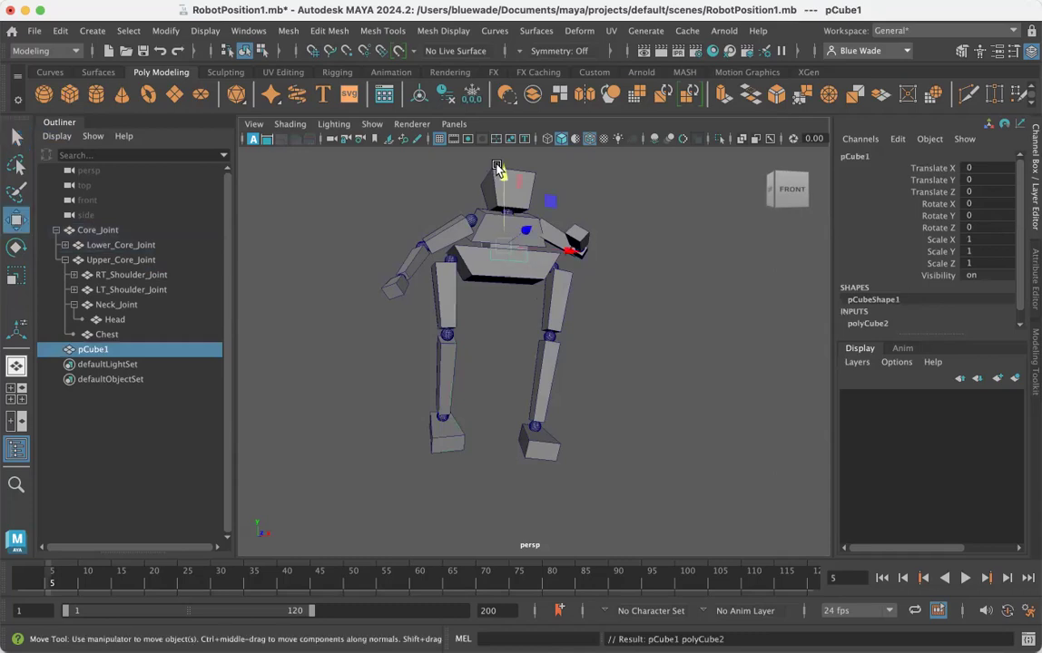
{"action": "left_click_drag", "start_coordinate": [504, 175], "coordinate": [488, 364]}
{"action": "left_click_drag", "start_coordinate": [499, 428], "coordinate": [557, 454], "text": "alt"}
Step: Scale the cube into a flat platform of about 7.1 in X, 1.0 in Y and 5.9 in Z
{"action": "key", "text": "r"}
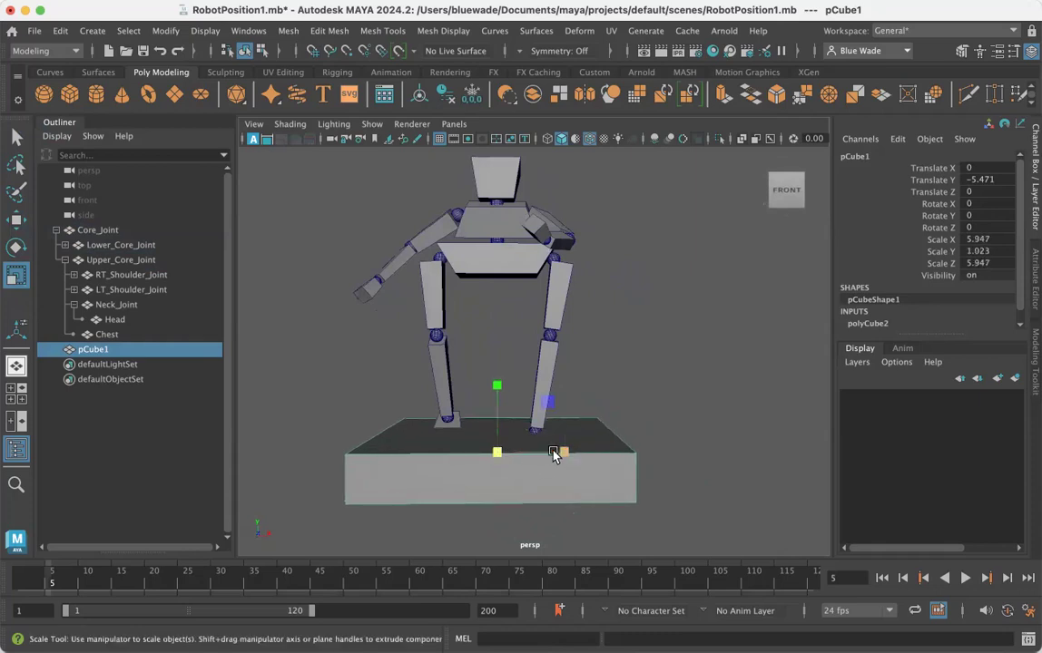
{"action": "left_click_drag", "start_coordinate": [563, 454], "coordinate": [576, 453]}
{"action": "mouse_move", "coordinate": [488, 500]}
{"action": "left_mouse_down", "text": "alt"}
{"action": "mouse_move", "coordinate": [562, 508]}
{"action": "mouse_move", "coordinate": [530, 492]}
{"action": "mouse_move", "coordinate": [503, 505]}
{"action": "left_mouse_up", "text": "alt"}
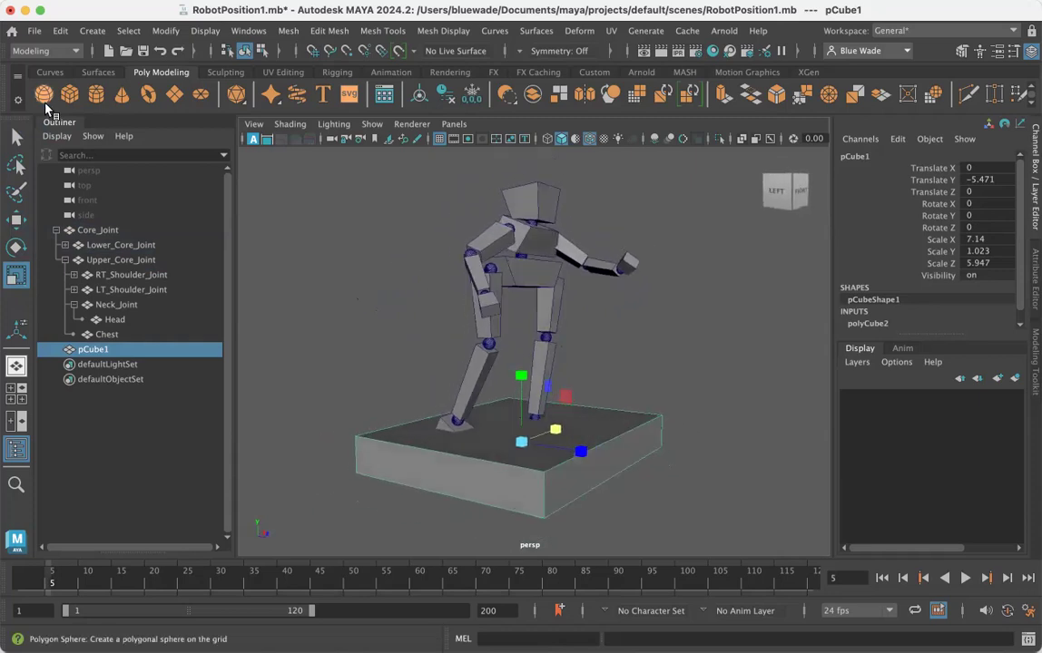
Step: Raise the whole robot above the platform by moving Core_Joint up to about 0.66 in Y
{"action": "left_click", "coordinate": [91, 231]}
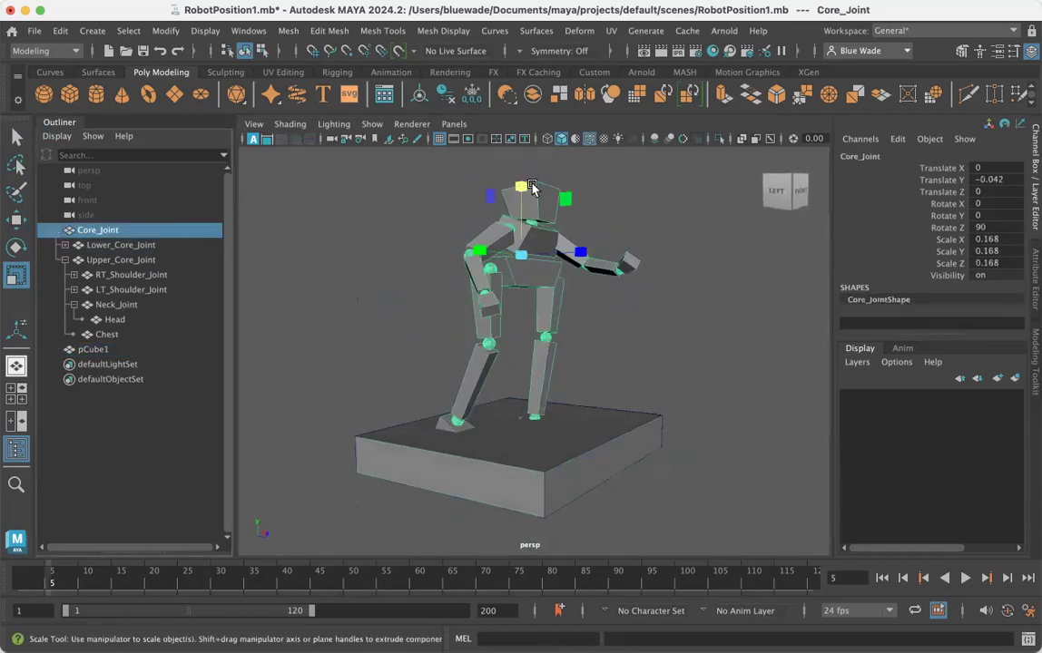
{"action": "key", "text": "w"}
{"action": "left_click_drag", "start_coordinate": [524, 186], "coordinate": [521, 163]}
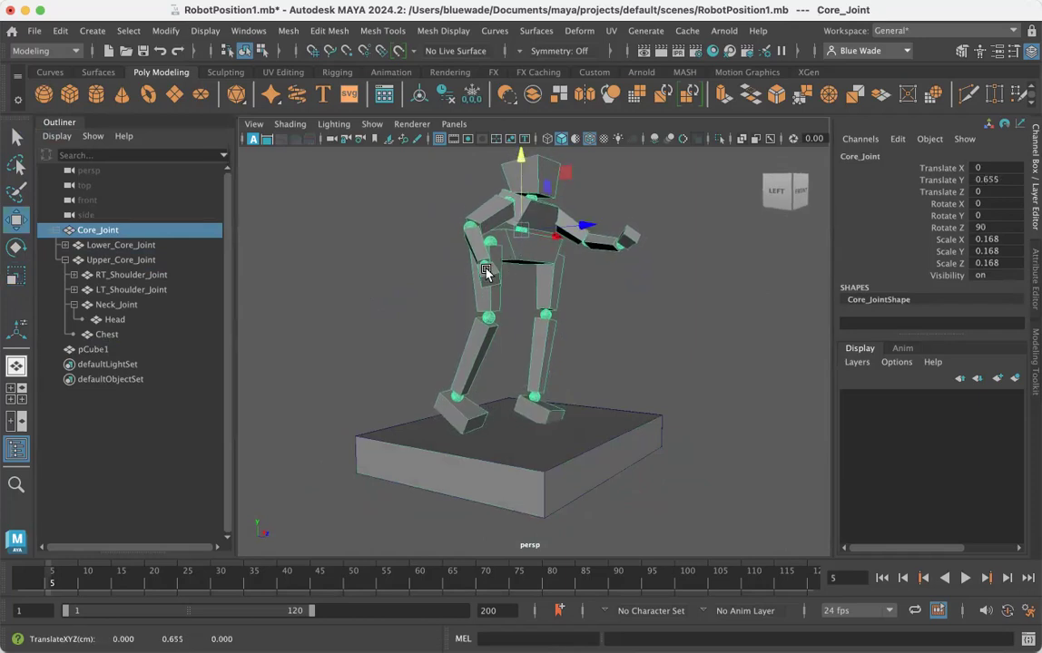
Step: Tilt the whole robot by rotating Core_Joint to about 12.3° in Rotate Y so the feet lie flatter
{"action": "right_click_drag", "start_coordinate": [486, 272], "coordinate": [560, 274], "text": "alt"}
{"action": "left_click_drag", "start_coordinate": [559, 273], "coordinate": [544, 344], "text": "alt"}
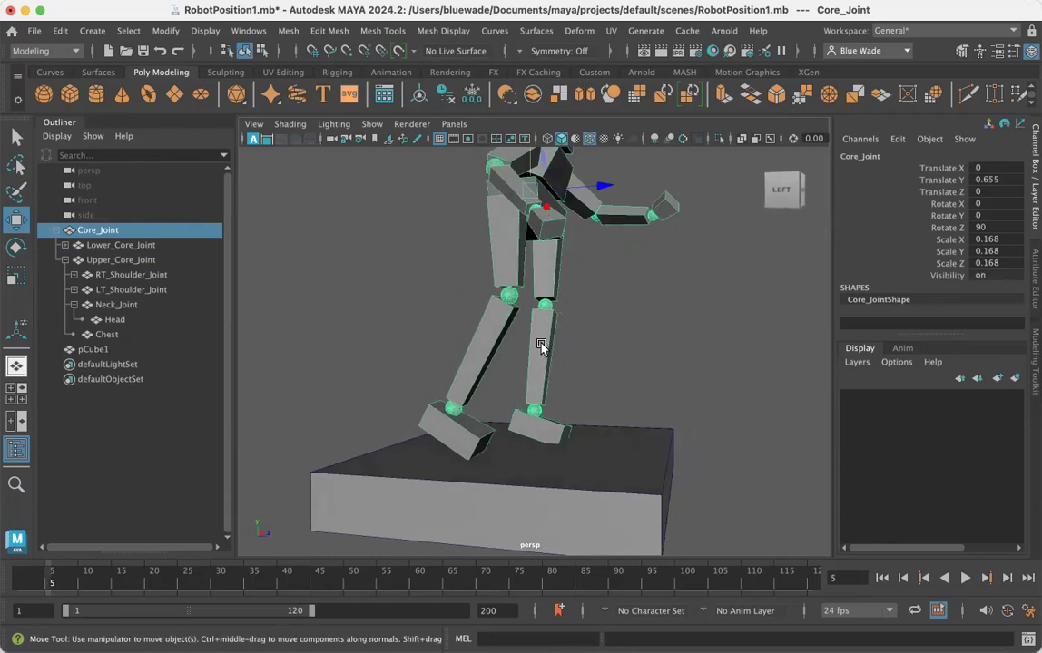
{"action": "key", "text": "e"}
{"action": "left_click_drag", "start_coordinate": [537, 350], "coordinate": [507, 326], "text": "alt"}
{"action": "left_click_drag", "start_coordinate": [570, 255], "coordinate": [545, 239]}
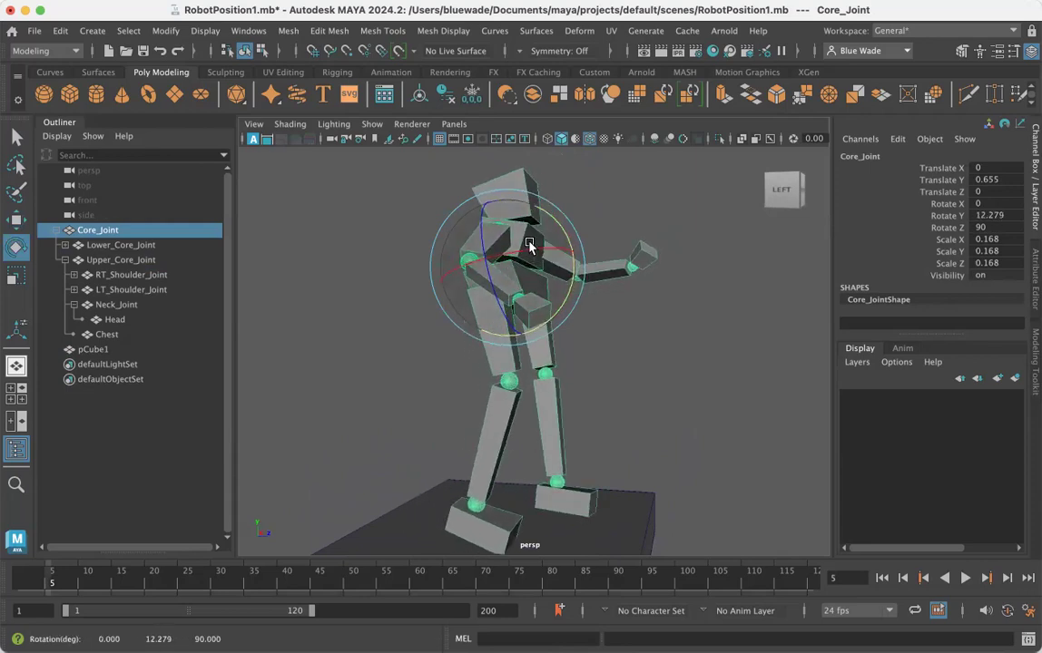
Step: Lower the robot onto the platform by moving Core_Joint down to about 0.39 in Y
{"action": "key", "text": "w"}
{"action": "left_click_drag", "start_coordinate": [502, 186], "coordinate": [494, 346]}
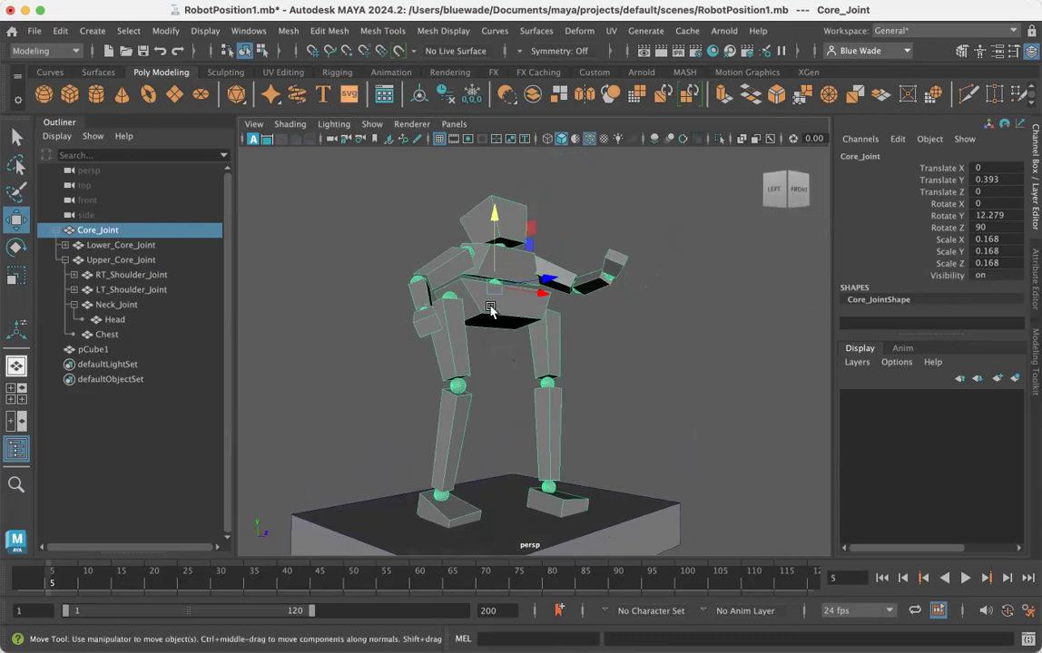
{"action": "mouse_move", "coordinate": [493, 218]}
{"action": "left_mouse_down", "text": "alt"}
{"action": "mouse_move", "coordinate": [495, 290]}
{"action": "mouse_move", "coordinate": [541, 321]}
{"action": "mouse_move", "coordinate": [512, 359]}
{"action": "mouse_move", "coordinate": [486, 367]}
{"action": "mouse_move", "coordinate": [437, 360]}
{"action": "mouse_move", "coordinate": [558, 356]}
{"action": "mouse_move", "coordinate": [528, 367]}
{"action": "left_mouse_up", "text": "alt"}
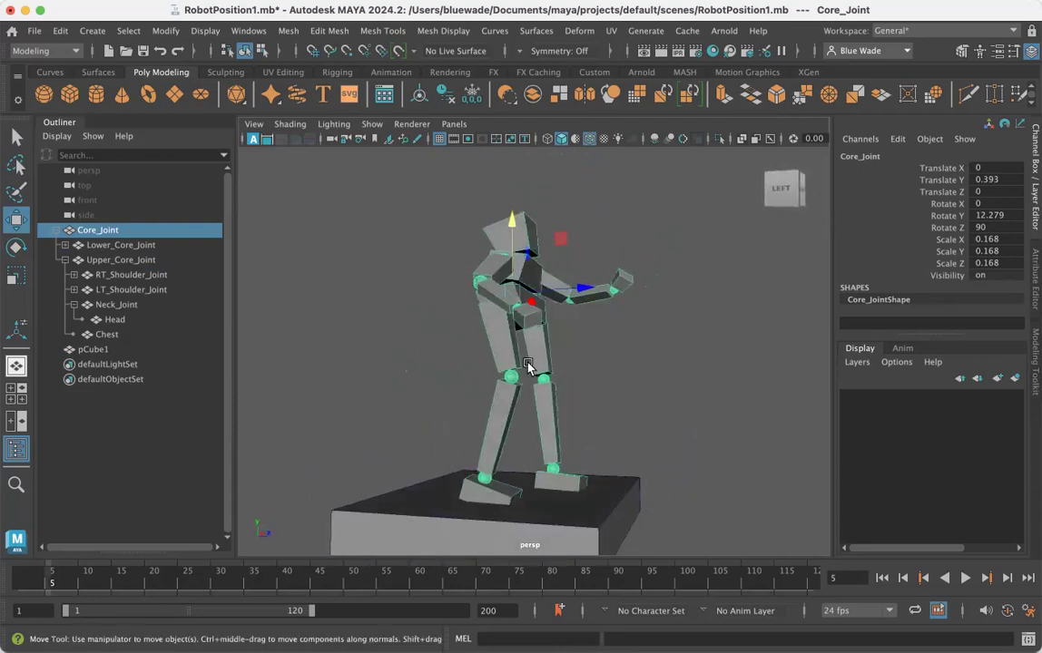
Step: Try rotating the knee under RT_Hip_Joint1 to about 2.65° in Rotate Y, and undo it
{"action": "left_click", "coordinate": [514, 381]}
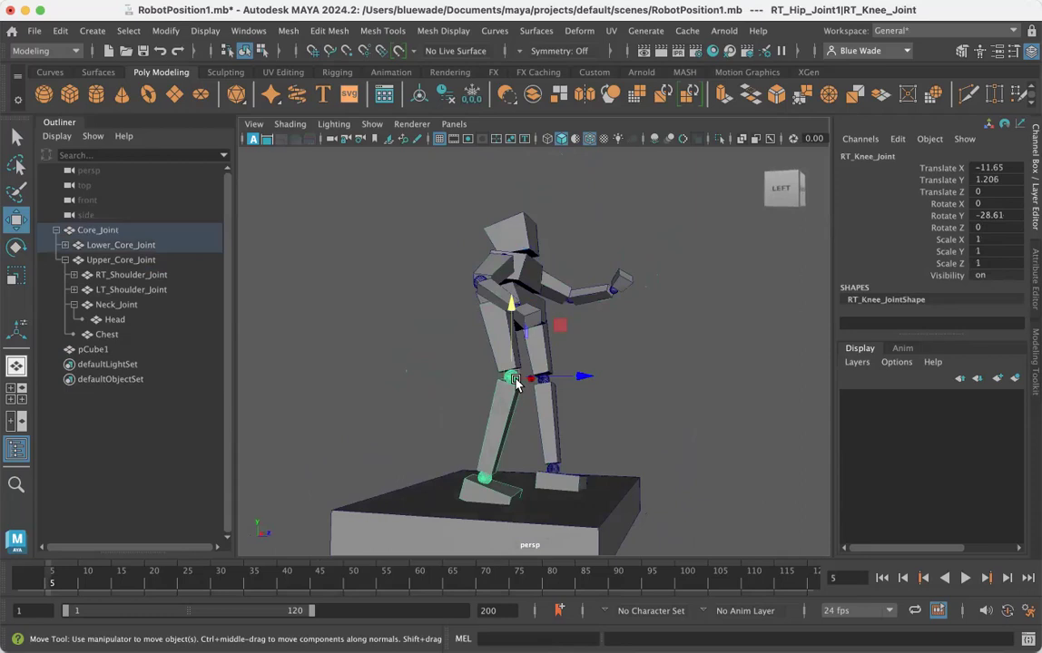
{"action": "key", "text": "e"}
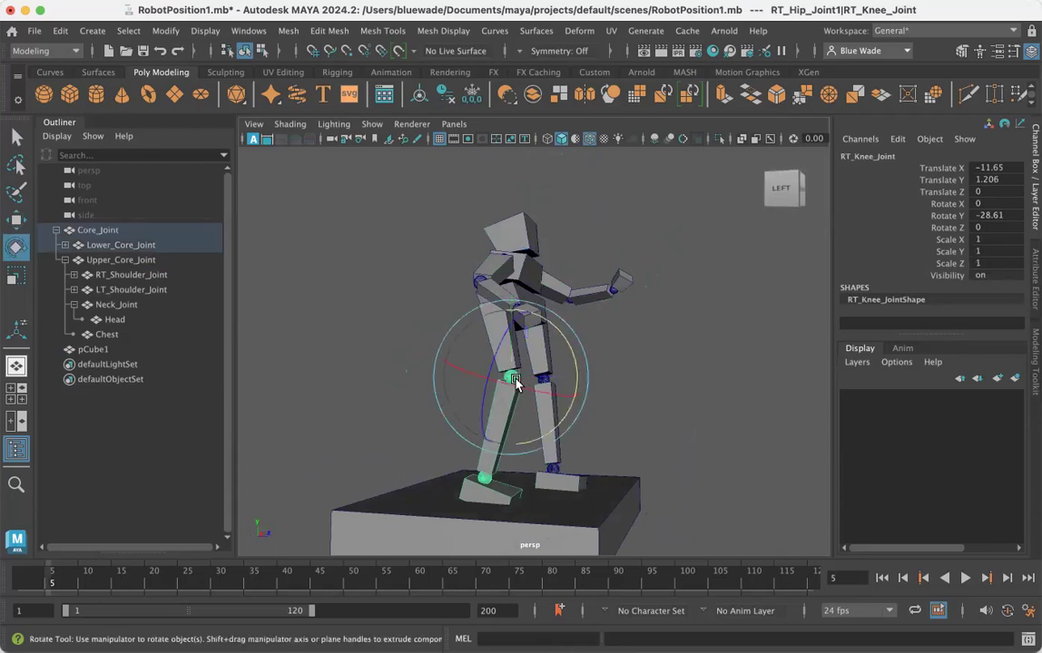
{"action": "left_click_drag", "start_coordinate": [568, 371], "coordinate": [570, 352]}
{"action": "left_click_drag", "start_coordinate": [568, 336], "coordinate": [564, 327]}
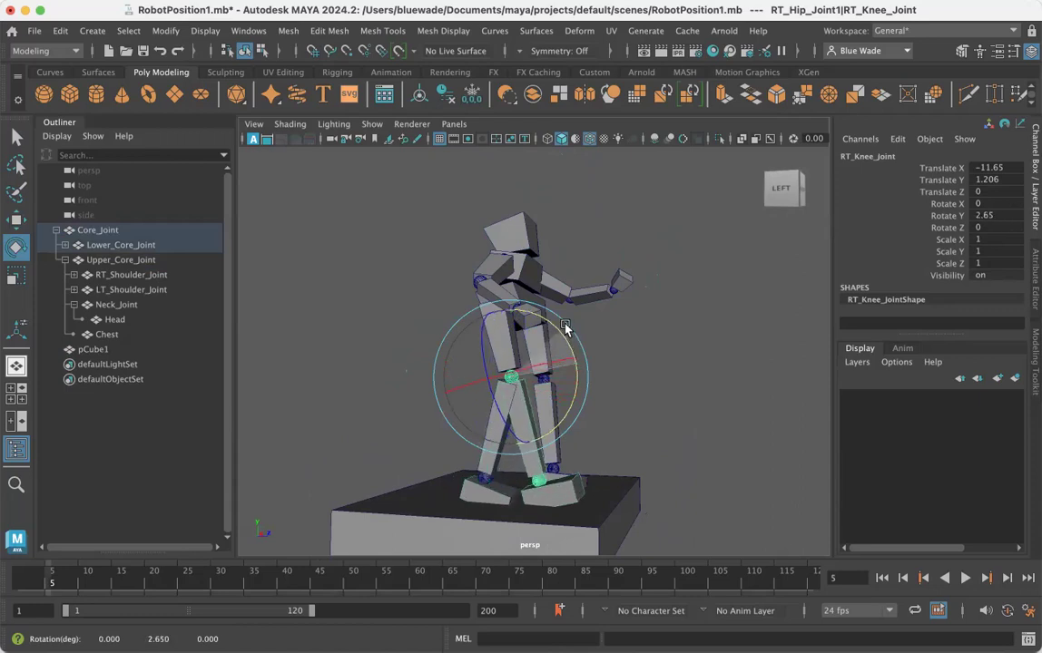
{"action": "left_click_drag", "start_coordinate": [545, 395], "coordinate": [442, 401], "text": "alt"}
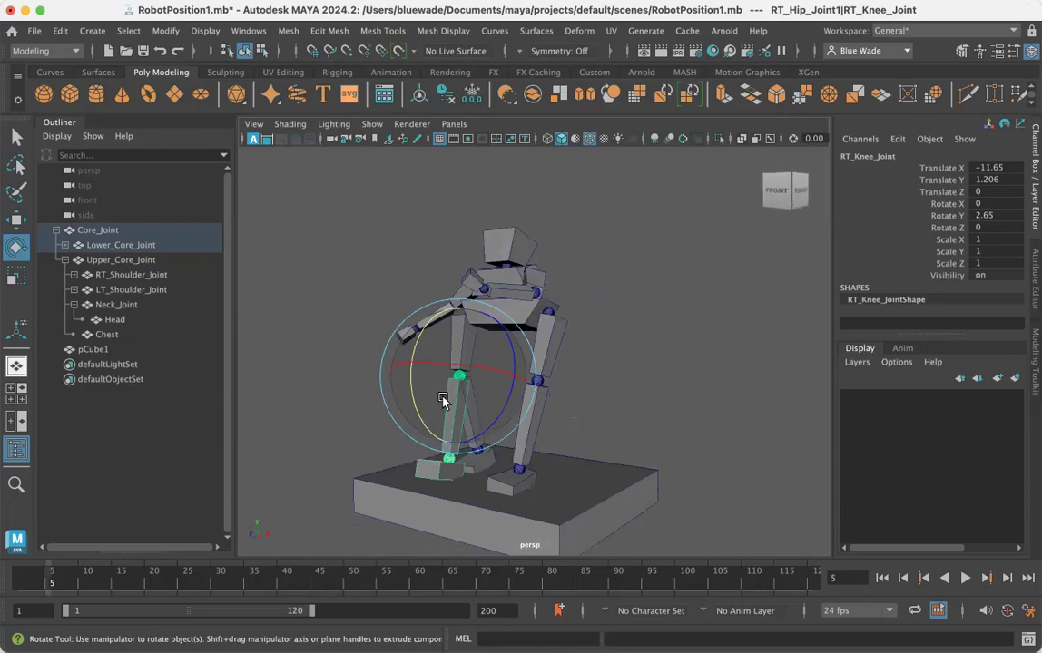
{"action": "key", "text": "ctrl+z"}
{"action": "key", "text": "ctrl+z"}
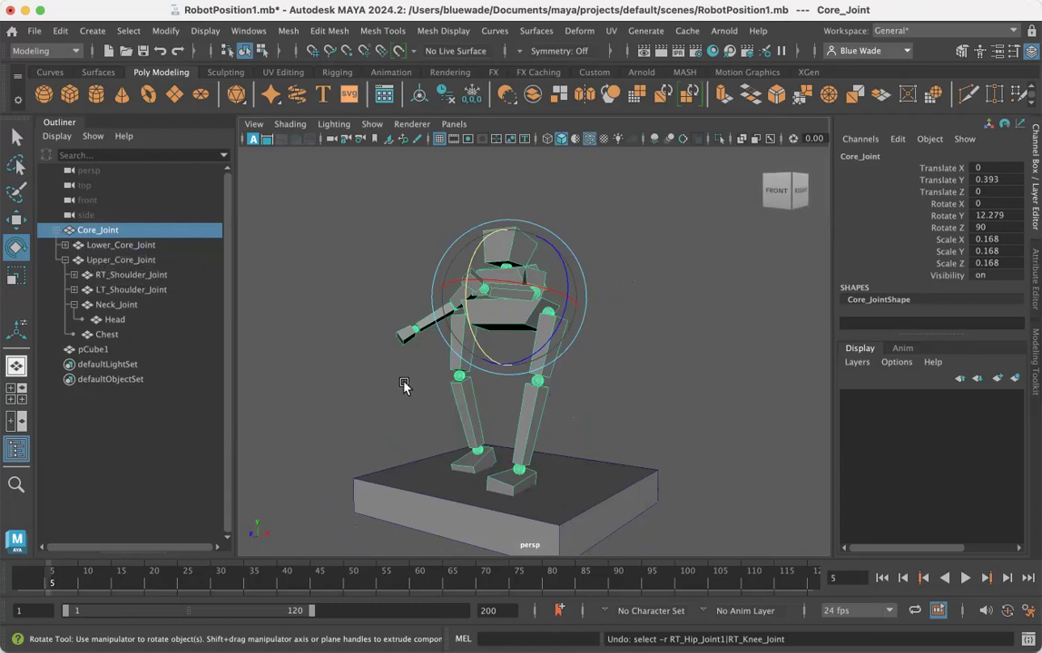
Step: Bend the knee under RT_Hip_Joint1 backward to about -75.5° in Rotate Y
{"action": "left_click", "coordinate": [460, 376]}
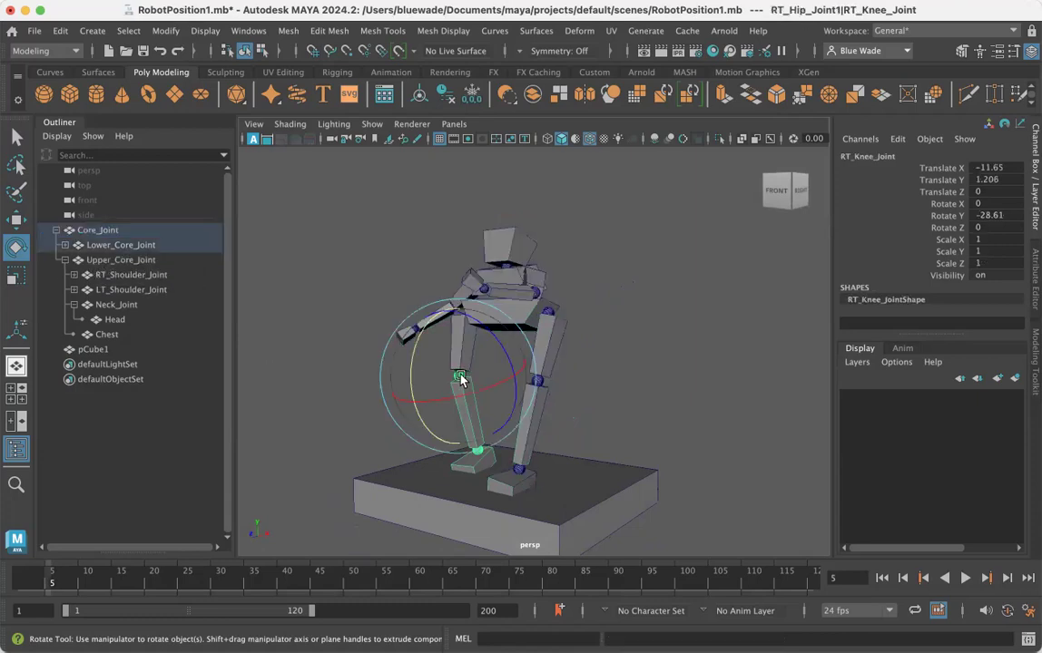
{"action": "left_click_drag", "start_coordinate": [411, 388], "coordinate": [472, 427]}
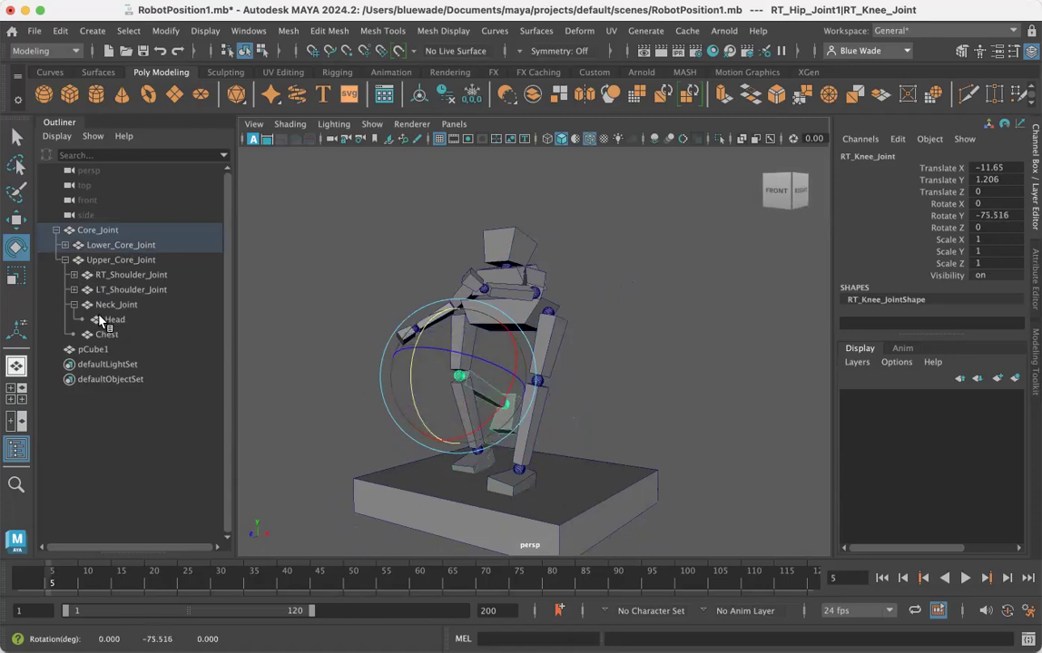
Step: Try rotating RT_Shoulder_Joint to about -44° in Rotate X, and undo the rotation
{"action": "left_click", "coordinate": [121, 277]}
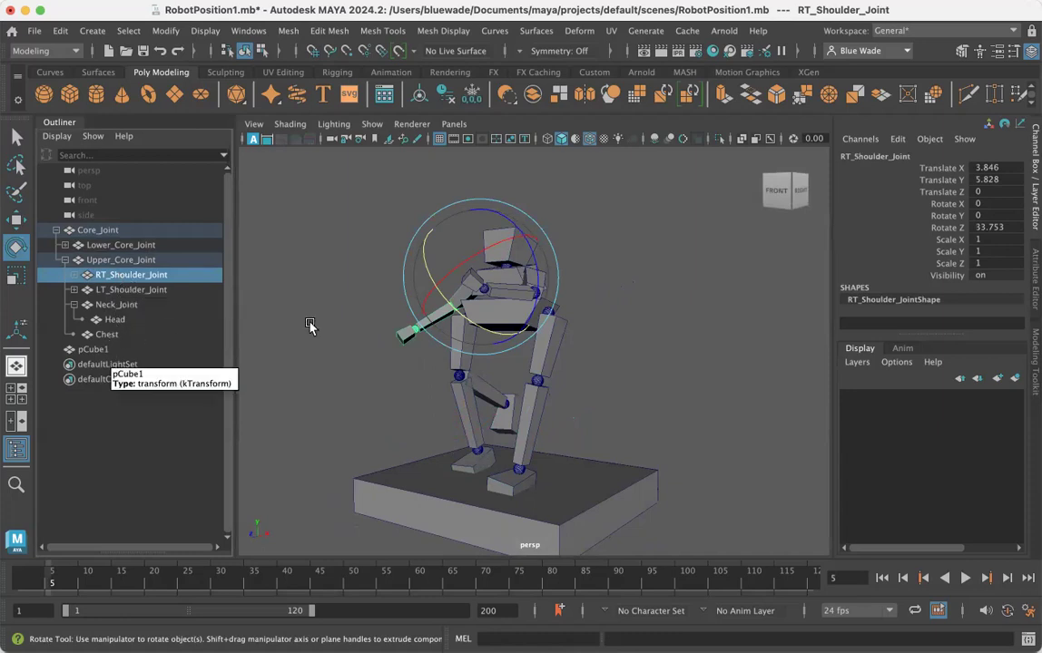
{"action": "right_click_drag", "start_coordinate": [481, 344], "coordinate": [640, 346], "text": "alt"}
{"action": "left_click_drag", "start_coordinate": [640, 344], "coordinate": [585, 342], "text": "alt"}
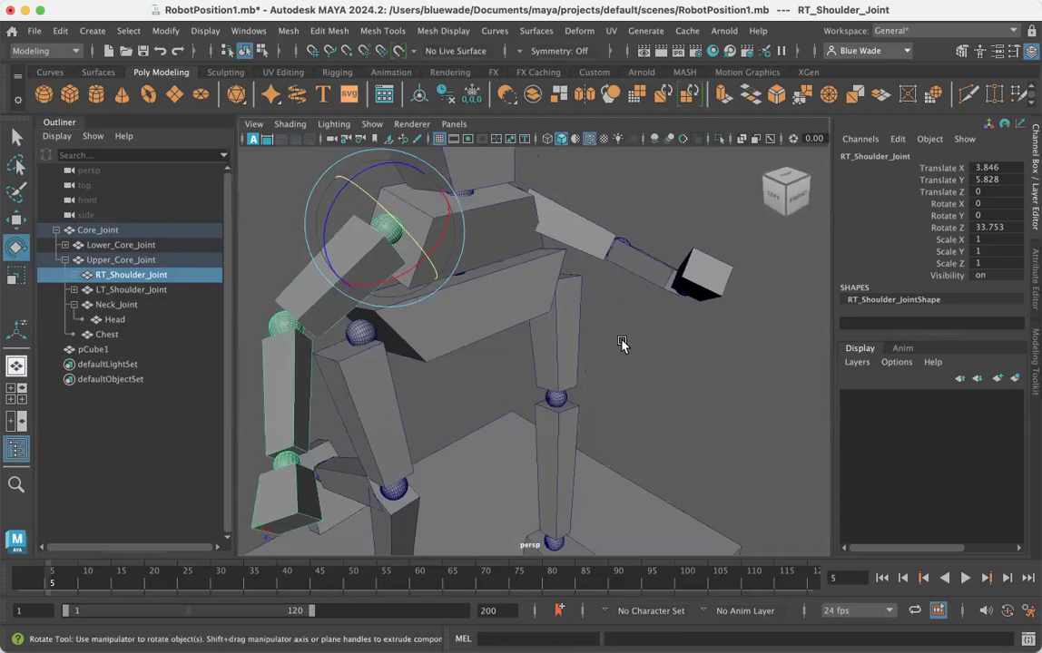
{"action": "left_click", "coordinate": [593, 318]}
{"action": "left_click", "coordinate": [390, 231]}
{"action": "left_click_drag", "start_coordinate": [427, 255], "coordinate": [380, 283]}
{"action": "key", "text": "super+z"}
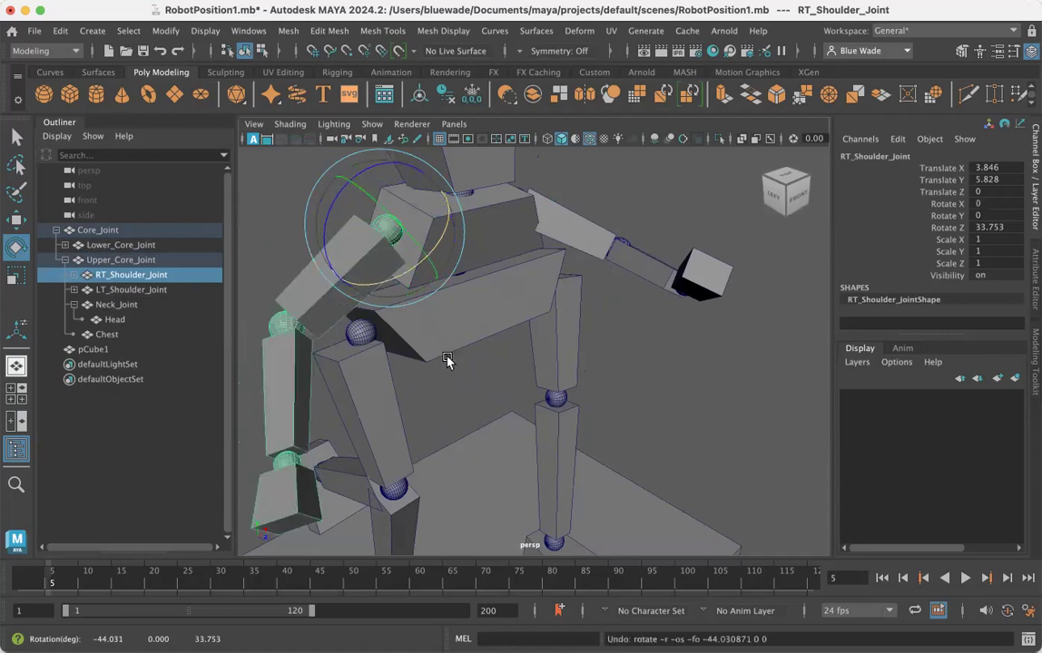
Step: Move the standing right lower leg forward, away from its knee and ankle, to about 4.6 in Z
{"action": "left_click_drag", "start_coordinate": [442, 390], "coordinate": [434, 344], "text": "alt"}
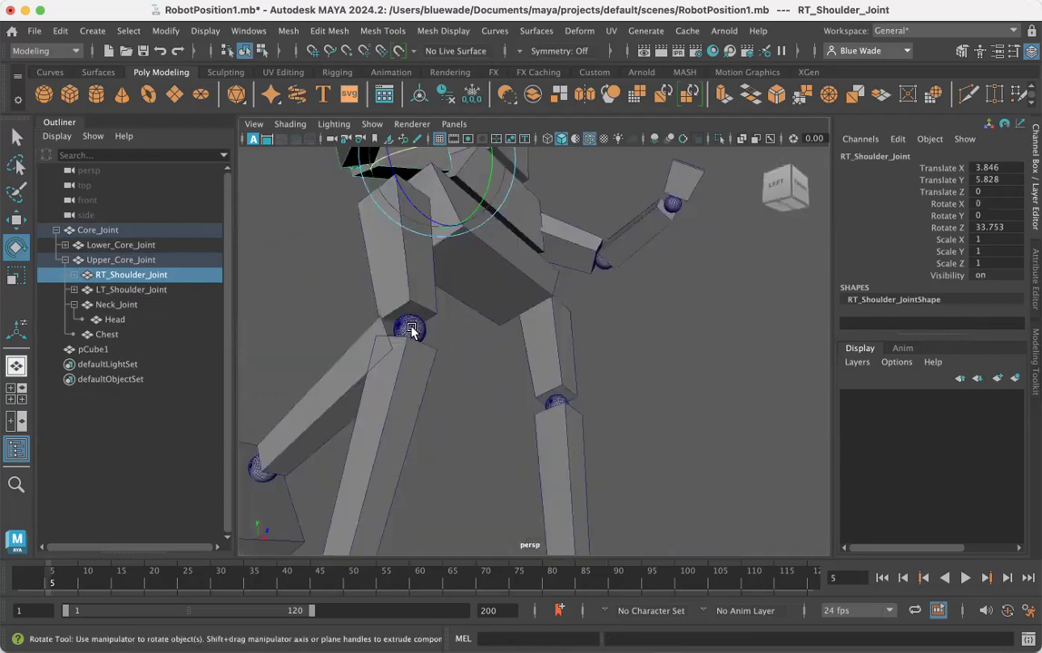
{"action": "left_click", "coordinate": [411, 329]}
{"action": "middle_click_drag", "start_coordinate": [432, 356], "coordinate": [457, 301], "text": "alt"}
{"action": "left_click_drag", "start_coordinate": [458, 301], "coordinate": [421, 402], "text": "alt"}
{"action": "left_click", "coordinate": [423, 418]}
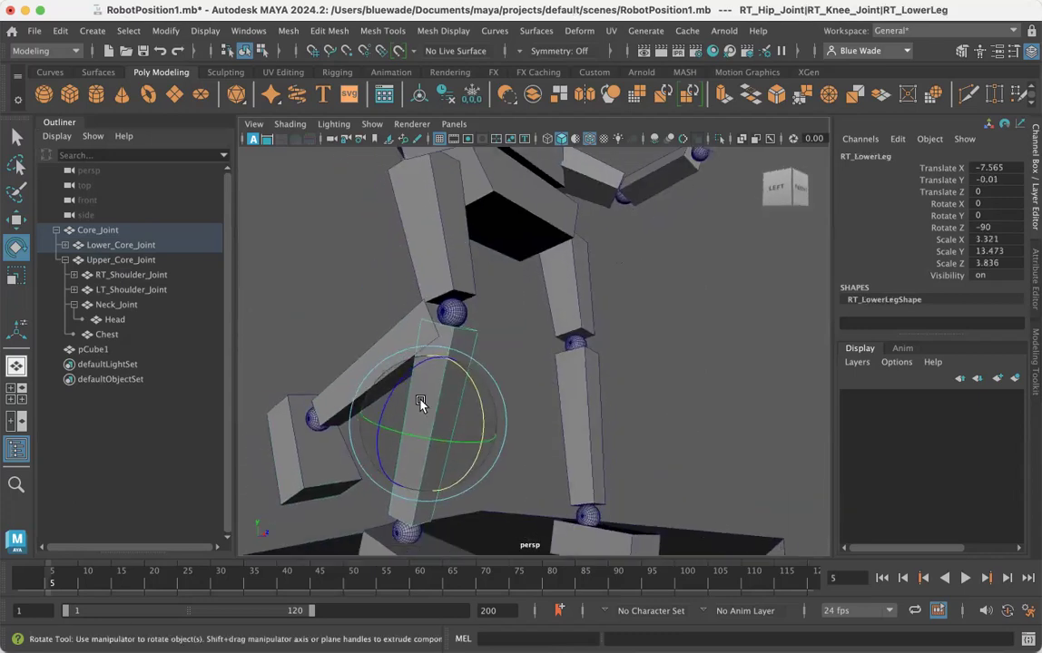
{"action": "key", "text": "w"}
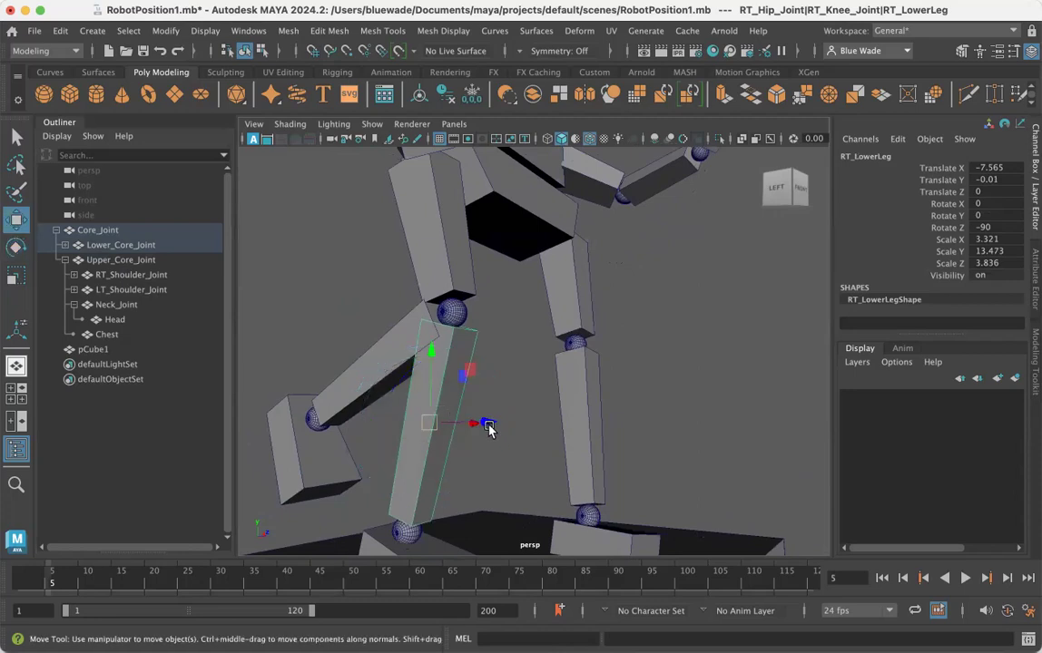
{"action": "left_click_drag", "start_coordinate": [481, 443], "coordinate": [500, 448], "text": "alt"}
{"action": "left_click_drag", "start_coordinate": [568, 440], "coordinate": [650, 456]}
{"action": "left_click_drag", "start_coordinate": [507, 508], "coordinate": [526, 442], "text": "alt"}
{"action": "middle_click_drag", "start_coordinate": [526, 442], "coordinate": [524, 392], "text": "alt"}
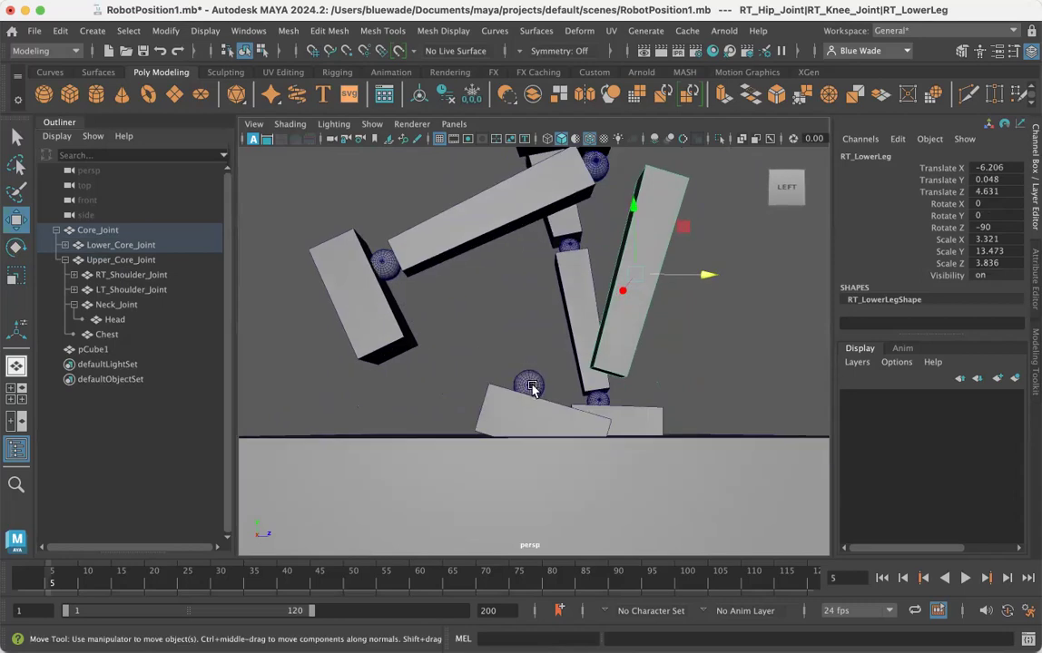
Step: Move the standing leg's RT_Ankel_Joint to about 19.6 in Z and its RT_LowerLeg to about 20.4 in Z
{"action": "left_click", "coordinate": [527, 386]}
{"action": "left_click_drag", "start_coordinate": [600, 385], "coordinate": [799, 325]}
{"action": "left_click", "coordinate": [625, 305]}
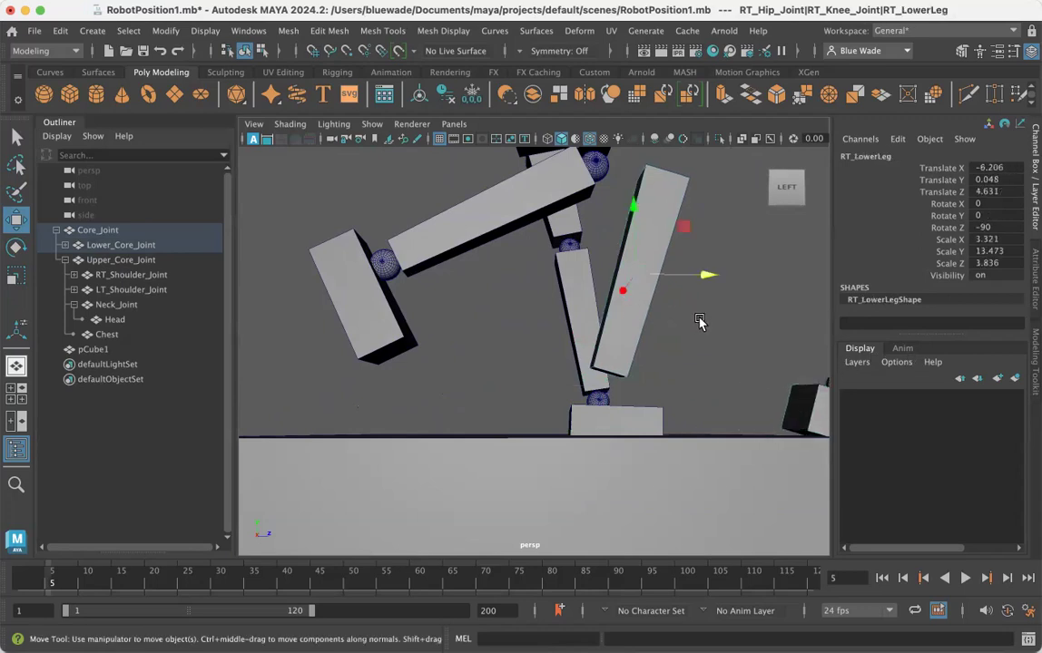
{"action": "scroll", "coordinate": [660, 300], "scroll_direction": "down", "scroll_amount": 3}
{"action": "left_click_drag", "start_coordinate": [659, 301], "coordinate": [793, 304]}
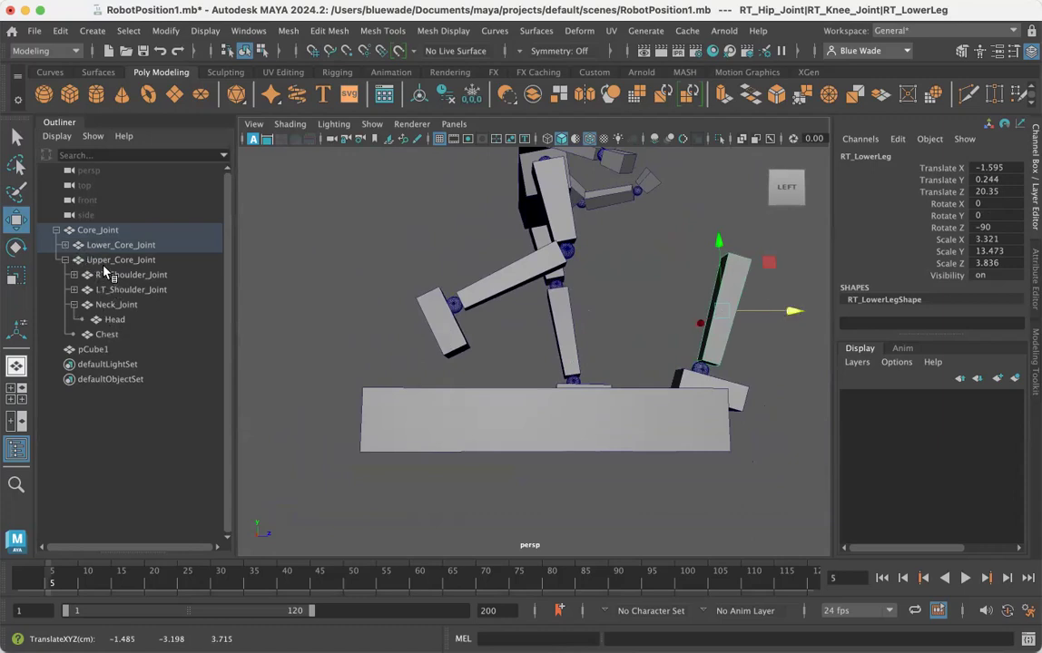
Step: Expand Lower_Core_Joint and RT_Hip_Joint1, and check which parts belong to each of the two right leg hierarchies
{"action": "left_click", "coordinate": [100, 242]}
{"action": "left_click", "coordinate": [64, 245], "text": "shift"}
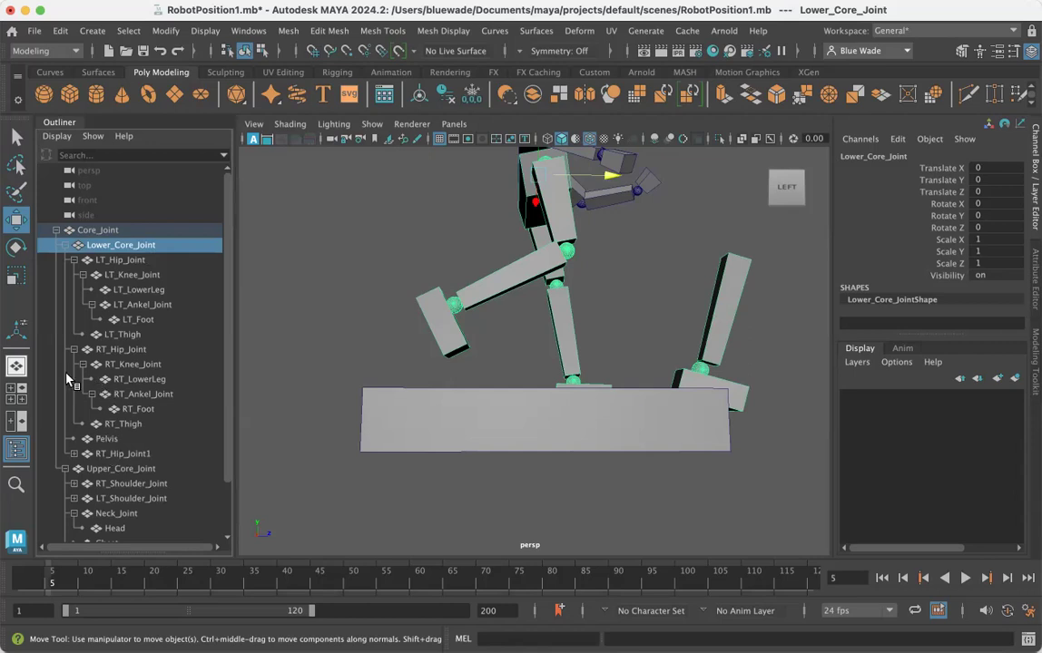
{"action": "left_click", "coordinate": [123, 364]}
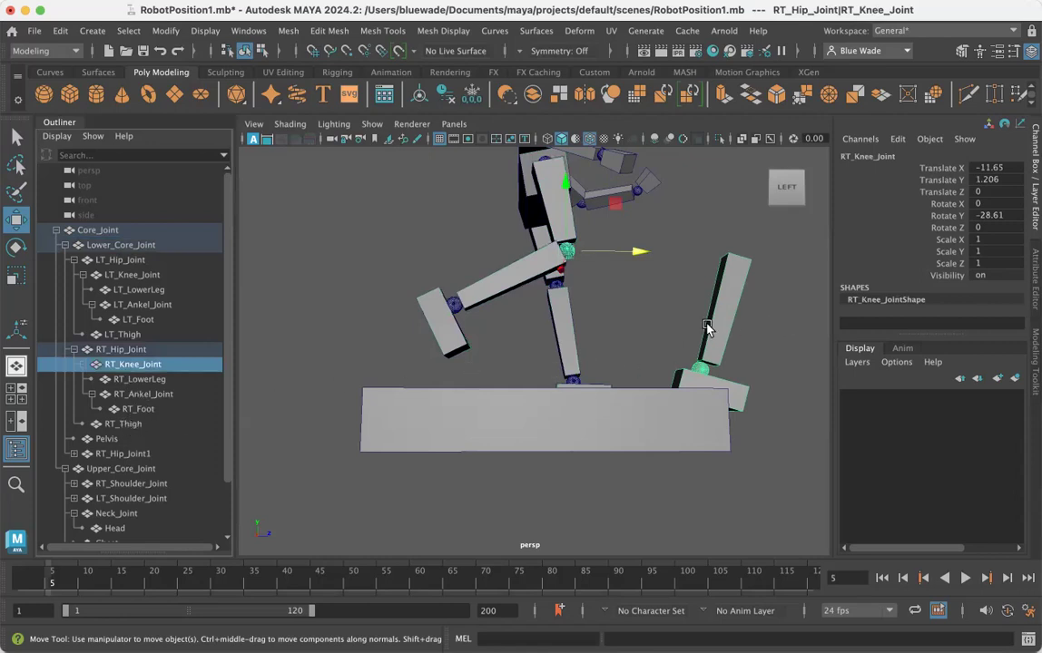
{"action": "key", "text": "Down"}
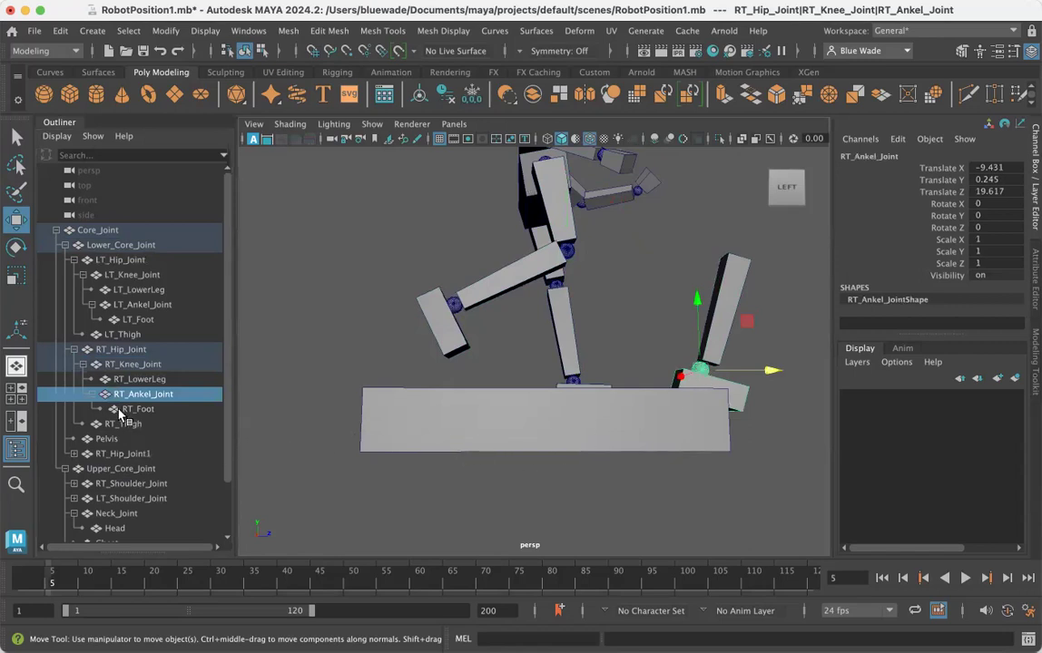
{"action": "left_click", "coordinate": [455, 309]}
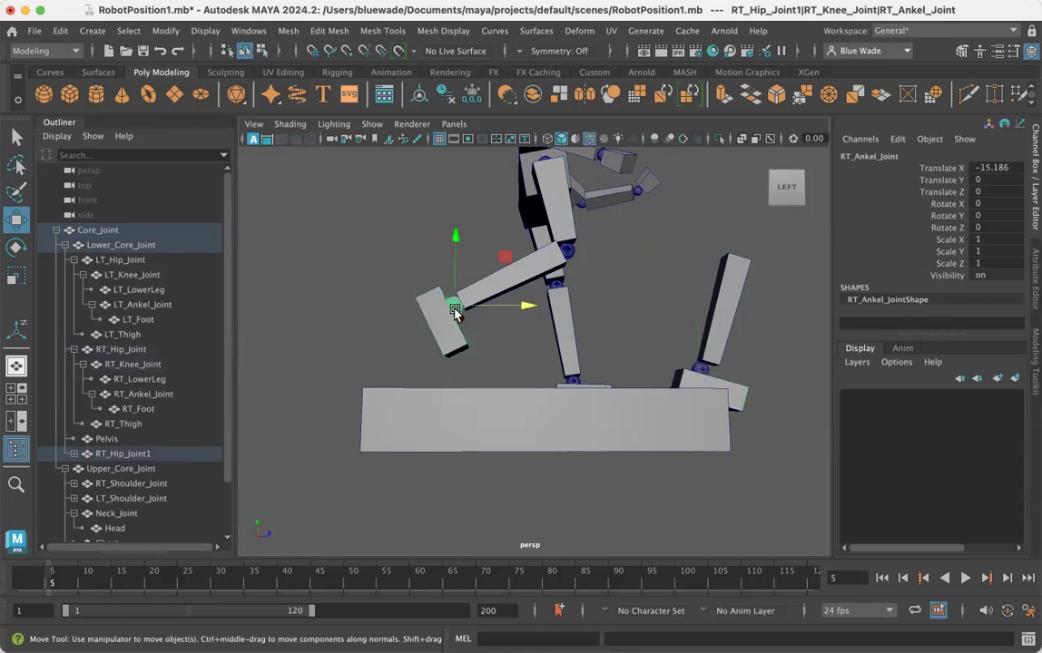
{"action": "left_click", "coordinate": [74, 454]}
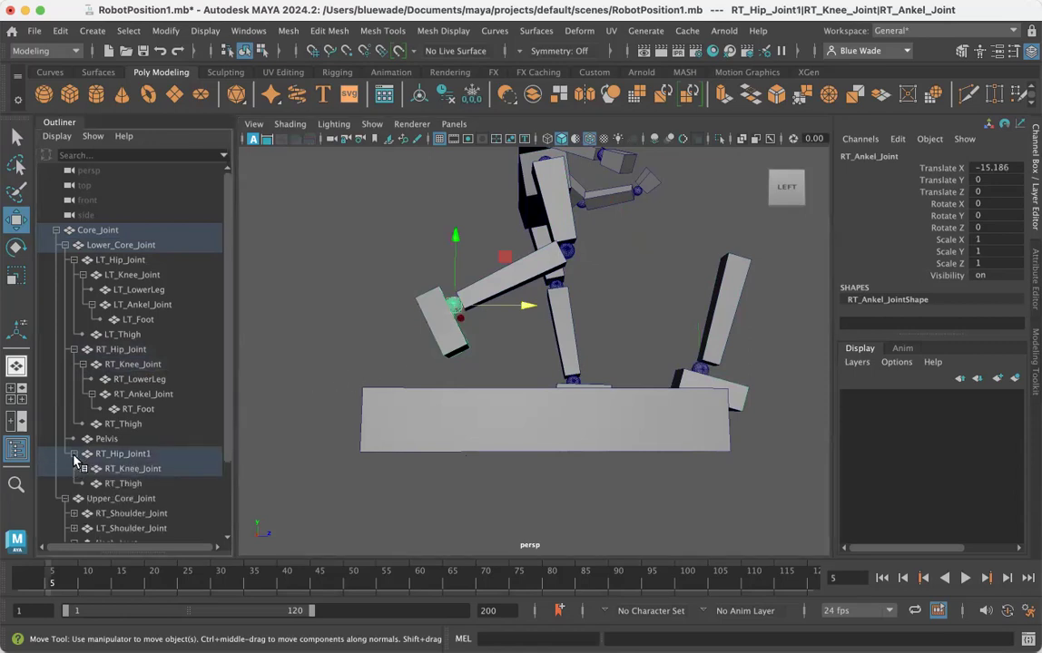
{"action": "left_click", "coordinate": [131, 453]}
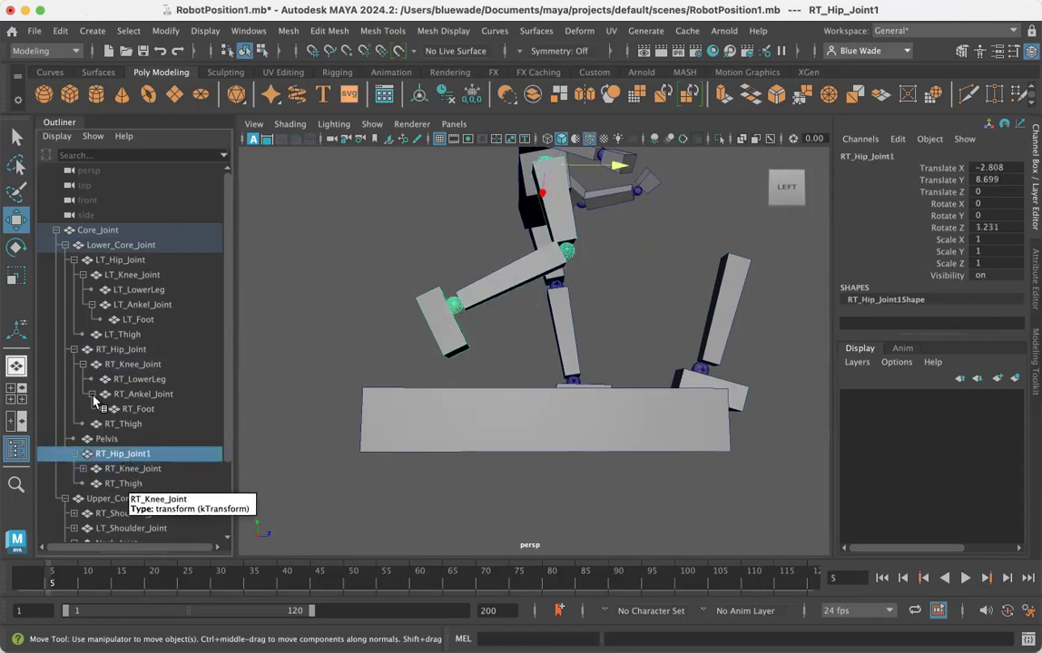
Step: Try rotating RT_Hip_Joint to about 44.9° in Rotate Y, and undo the rotation
{"action": "left_click", "coordinate": [115, 351]}
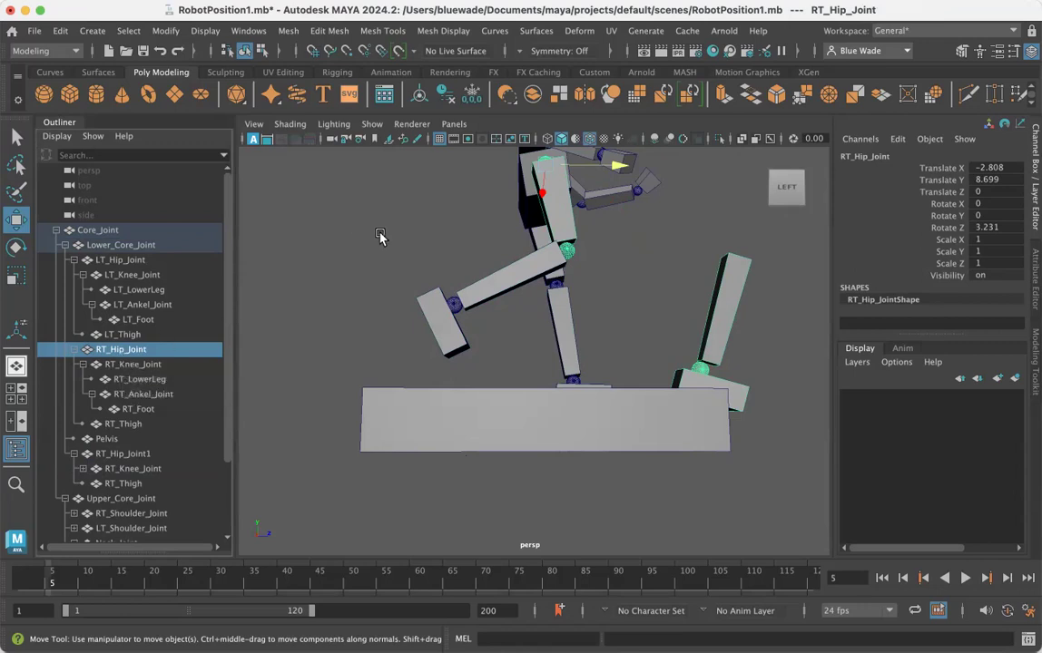
{"action": "key", "text": "e"}
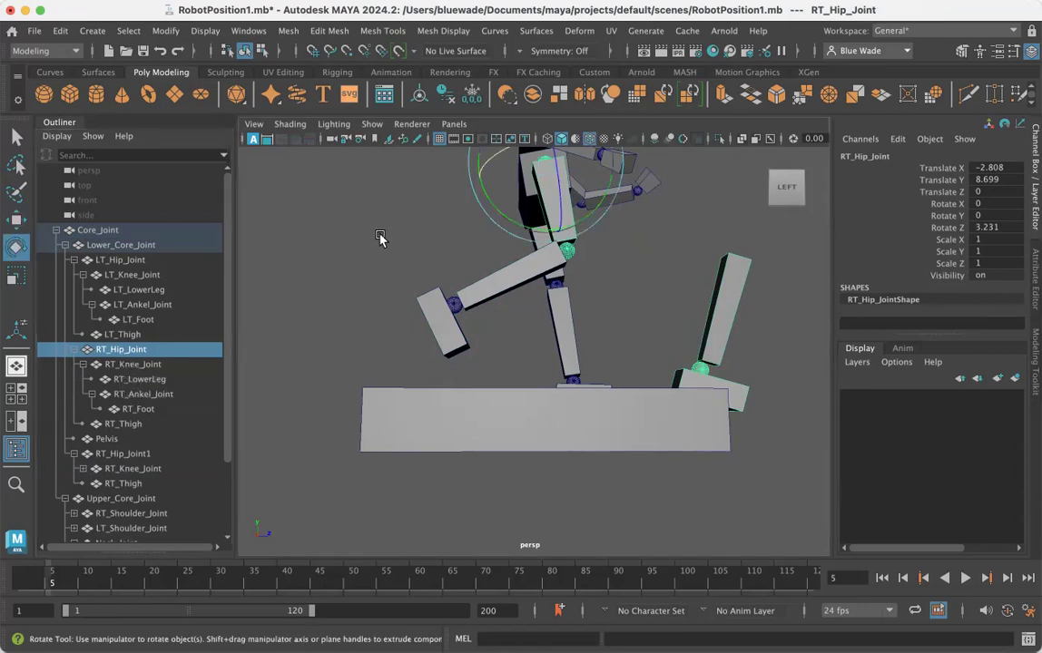
{"action": "left_click_drag", "start_coordinate": [505, 230], "coordinate": [555, 203]}
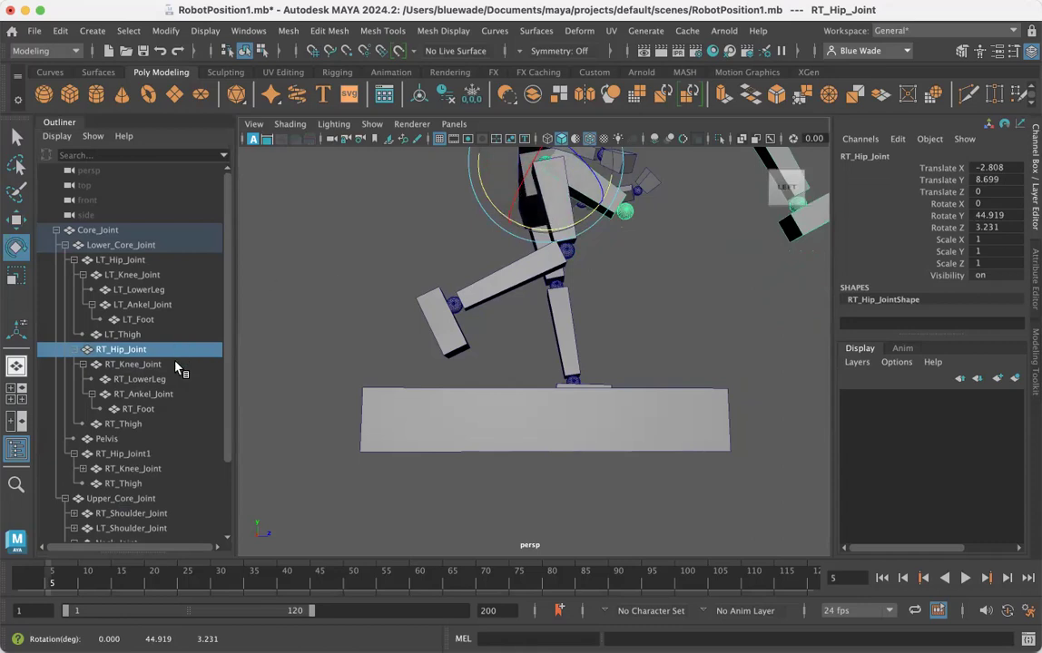
{"action": "left_click", "coordinate": [115, 453]}
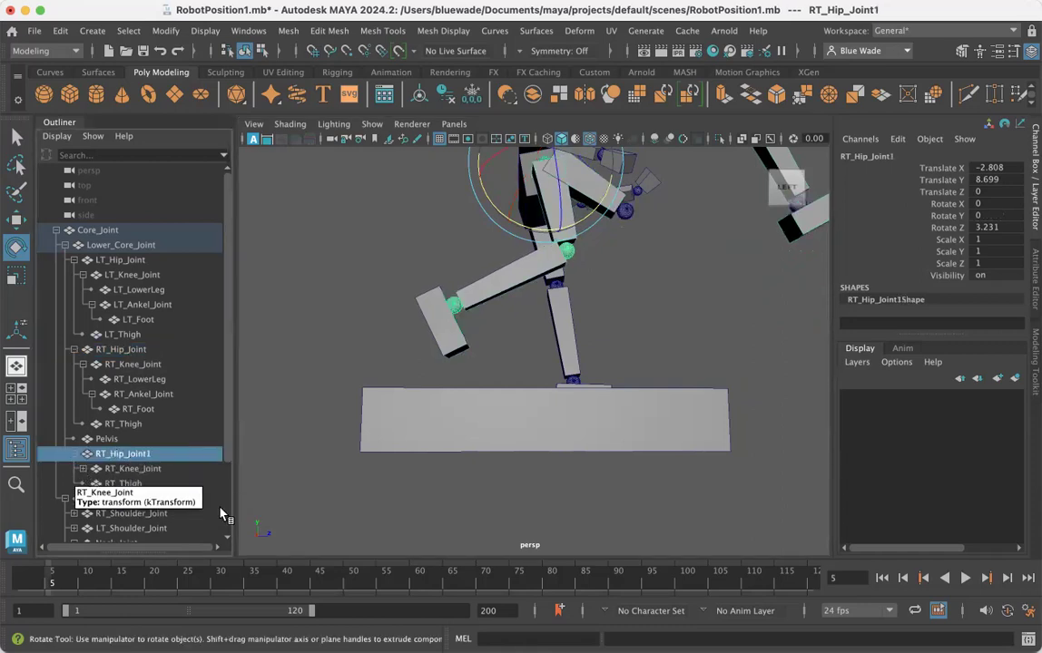
{"action": "key", "text": "ctrl+z"}
{"action": "key", "text": "ctrl+z"}
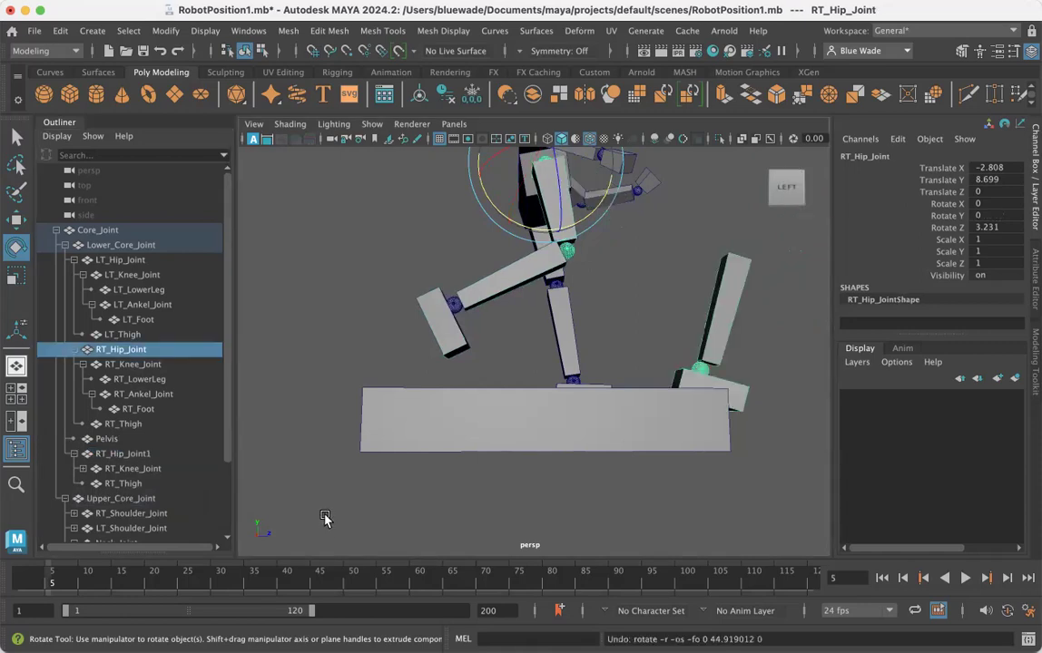
Step: Undo the recent moves of RT_Ankel_Joint and RT_LowerLeg, back to the selection of RT_Shoulder_Joint
{"action": "key", "text": "ctrl+z"}
{"action": "key", "text": "ctrl+z"}
{"action": "key", "text": "ctrl+z"}
{"action": "key", "text": "ctrl+z"}
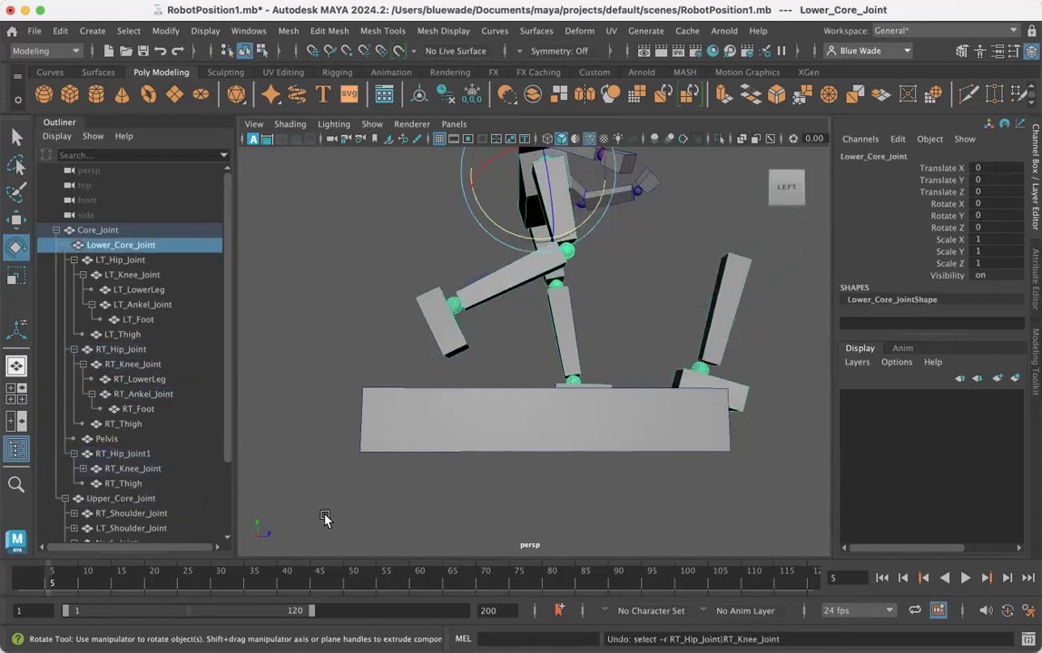
{"action": "key", "text": "ctrl+z"}
{"action": "key", "text": "ctrl+z"}
{"action": "key", "text": "ctrl+z"}
{"action": "key", "text": "ctrl+z"}
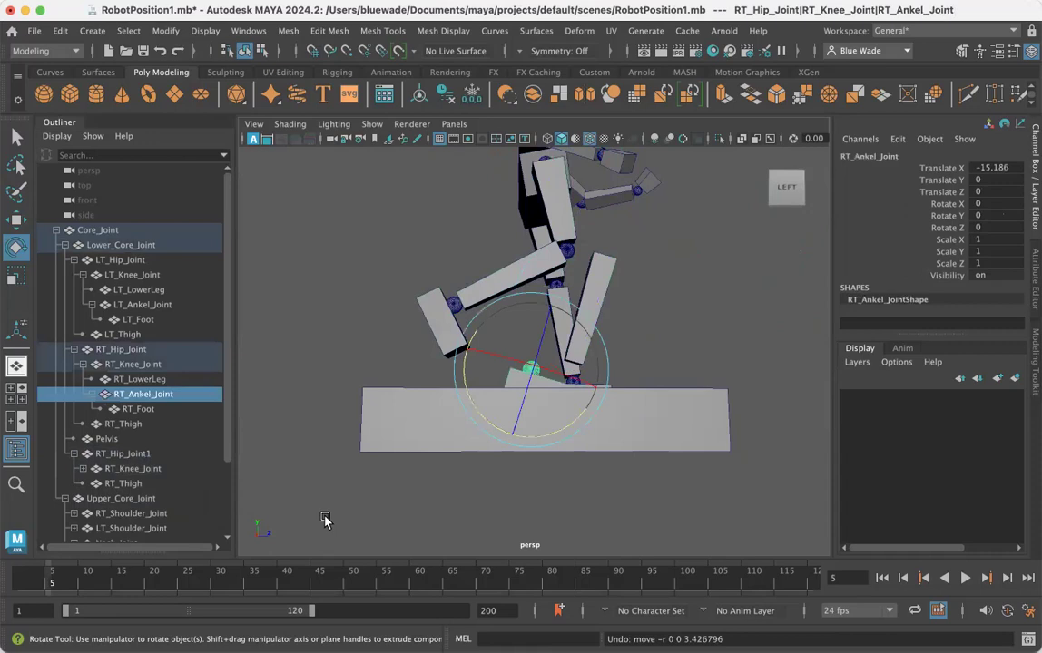
{"action": "key", "text": "ctrl+z"}
{"action": "key", "text": "ctrl+z"}
{"action": "key", "text": "ctrl+z"}
{"action": "key", "text": "ctrl+z"}
{"action": "key", "text": "ctrl+z"}
{"action": "key", "text": "ctrl+z"}
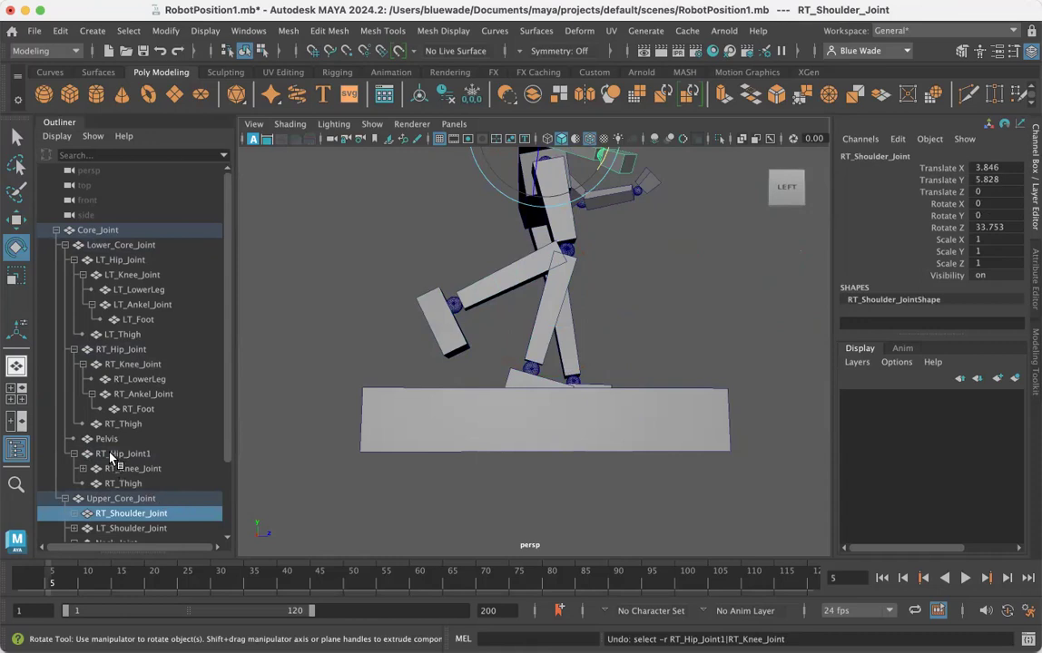
Step: Move RT_Hip_Joint1 out of the Core_Joint hierarchy to the top level of the Outliner, and hide it
{"action": "scroll", "coordinate": [133, 458], "scroll_direction": "down", "scroll_amount": 3}
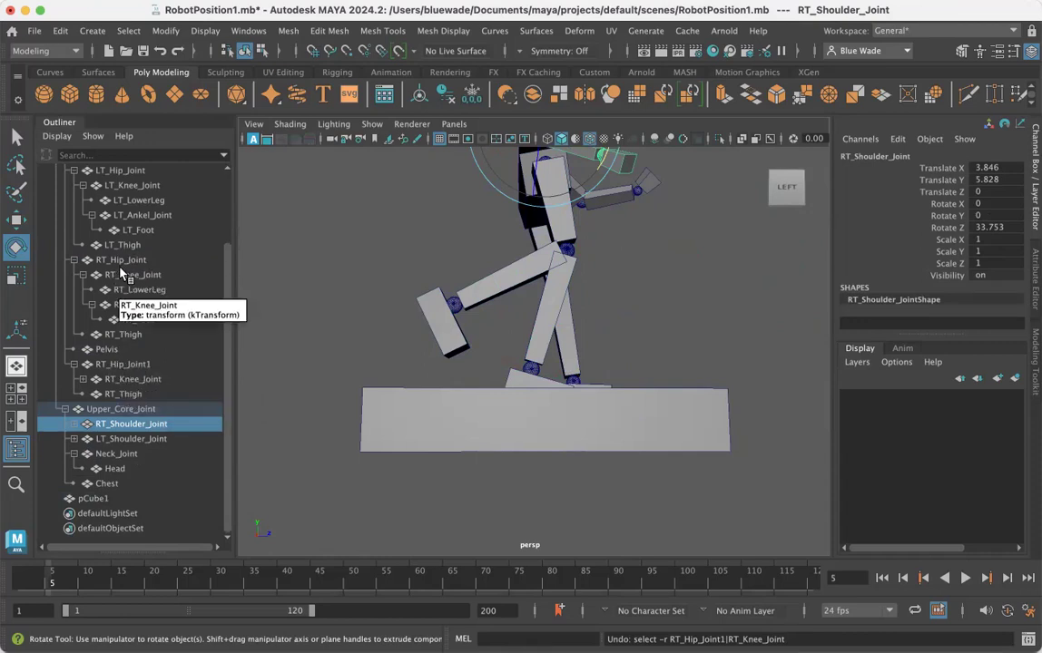
{"action": "left_click", "coordinate": [74, 364]}
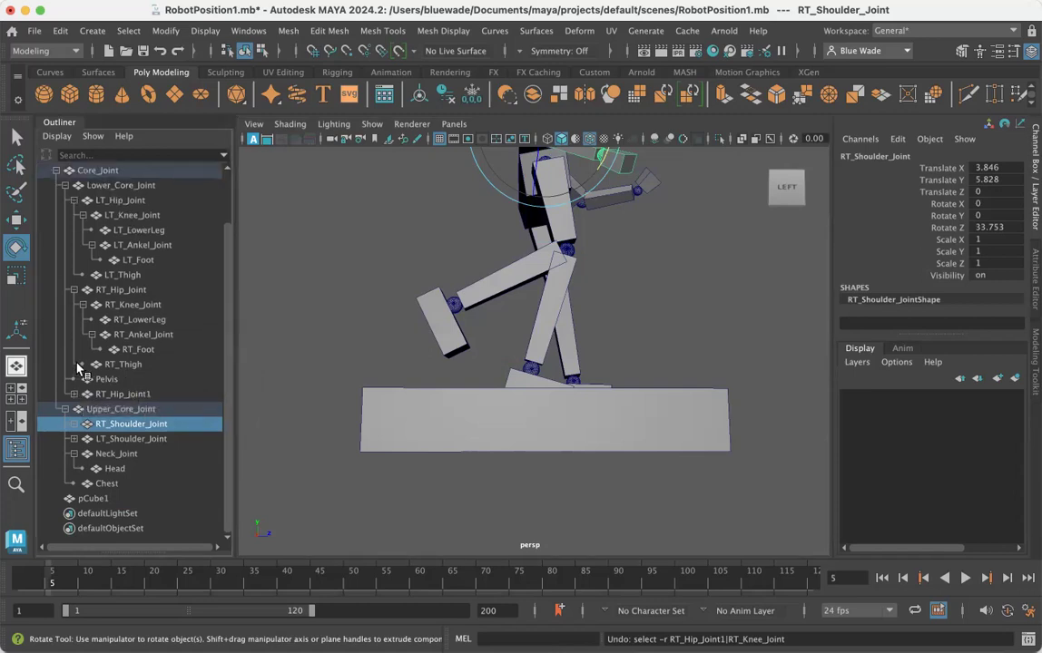
{"action": "left_click", "coordinate": [118, 395]}
{"action": "mouse_move", "coordinate": [138, 399]}
{"action": "left_mouse_down"}
{"action": "mouse_move", "coordinate": [106, 390]}
{"action": "mouse_move", "coordinate": [163, 275]}
{"action": "mouse_move", "coordinate": [163, 167]}
{"action": "mouse_move", "coordinate": [152, 223]}
{"action": "left_mouse_up"}
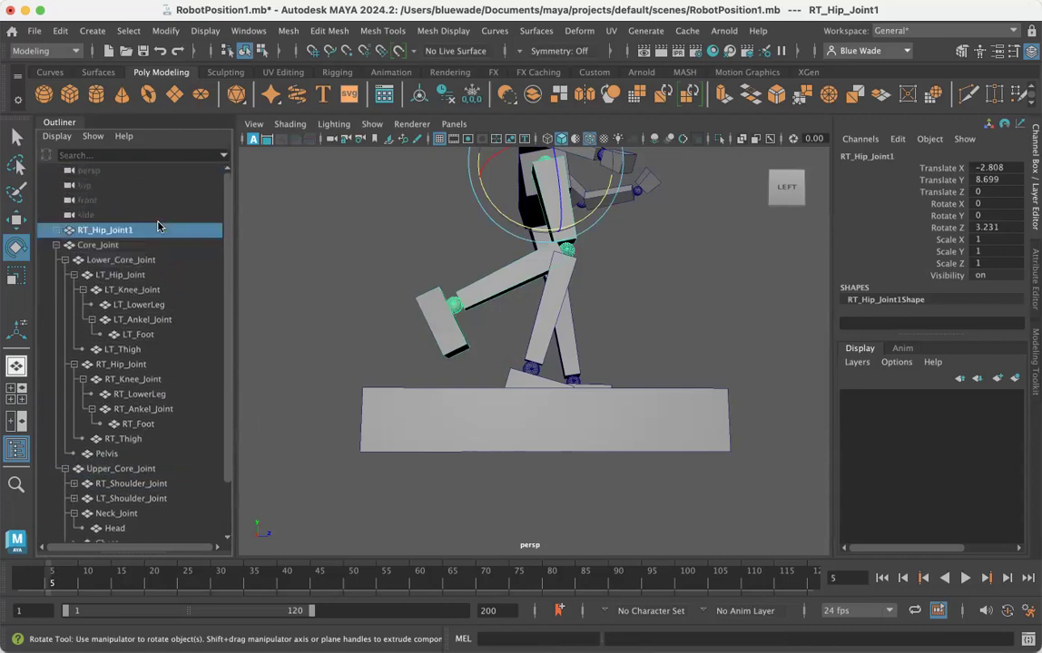
{"action": "left_click", "coordinate": [205, 31]}
{"action": "mouse_move", "coordinate": [218, 116]}
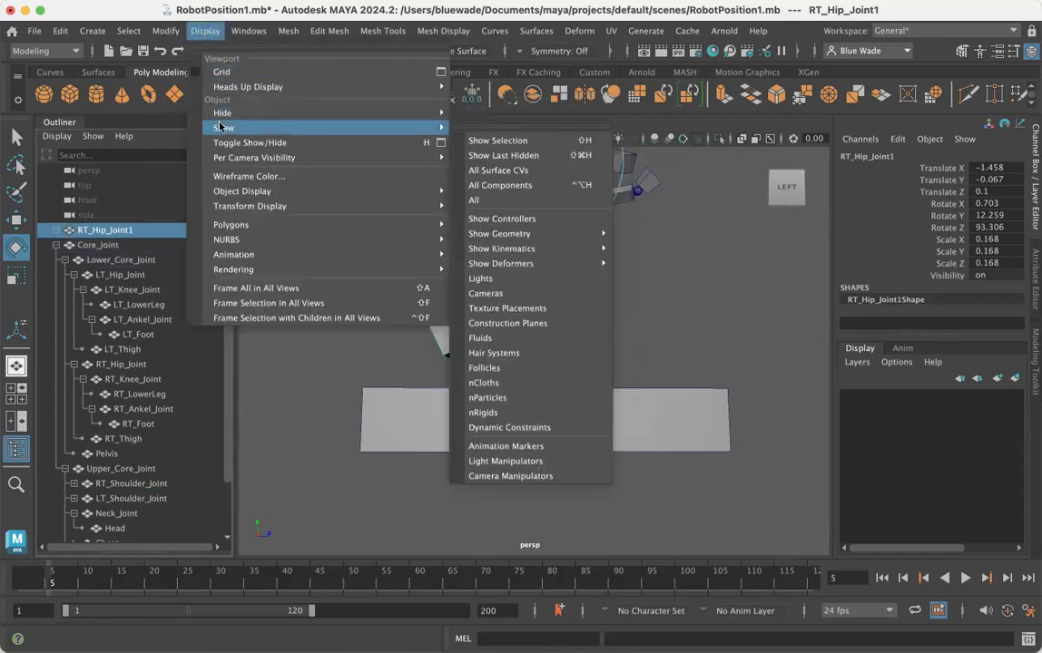
{"action": "left_click", "coordinate": [518, 112]}
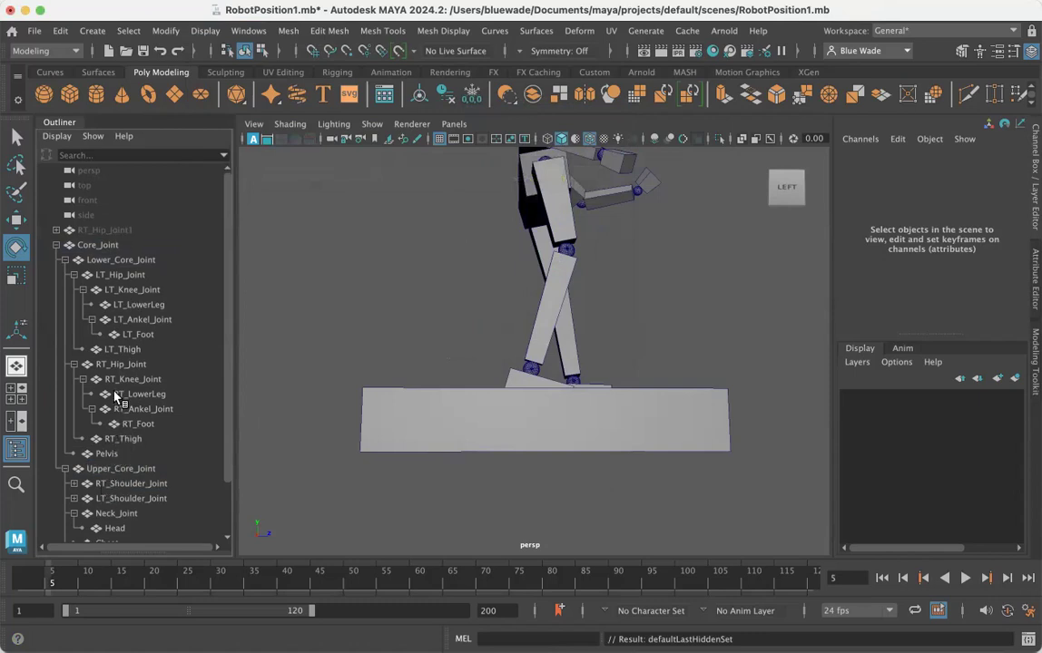
{"action": "left_click", "coordinate": [117, 366]}
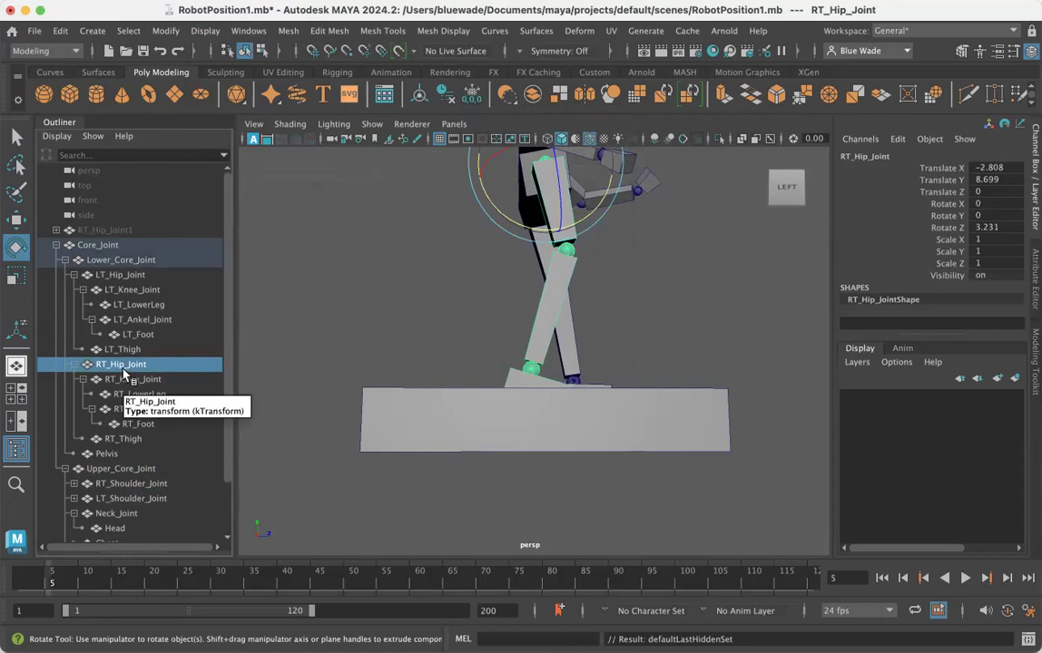
{"action": "key", "text": "ctrl+d"}
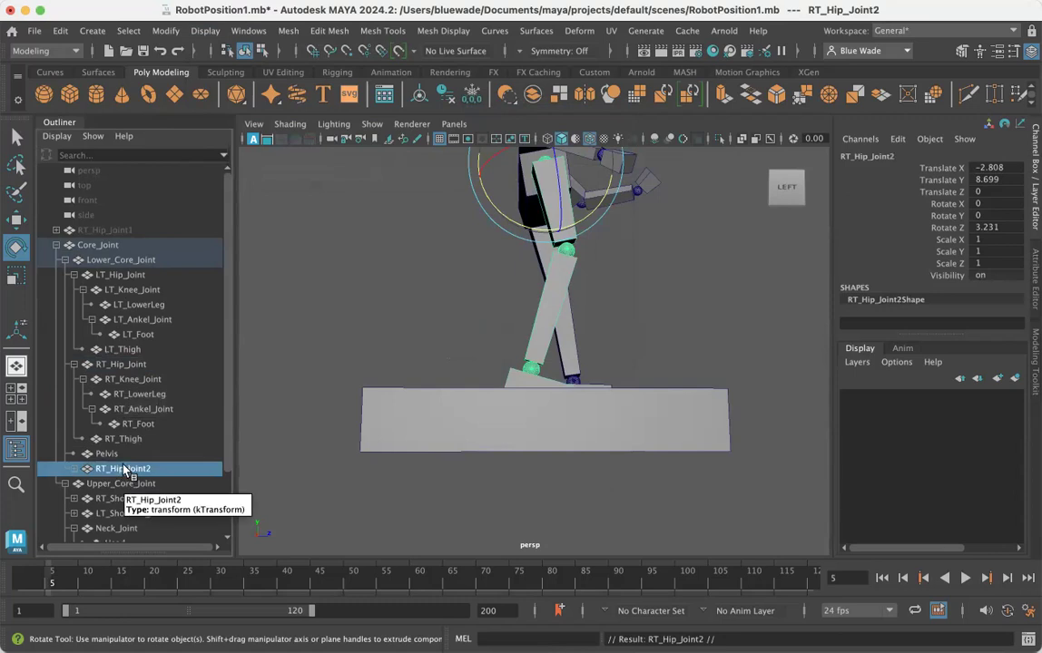
{"action": "key", "text": "Delete"}
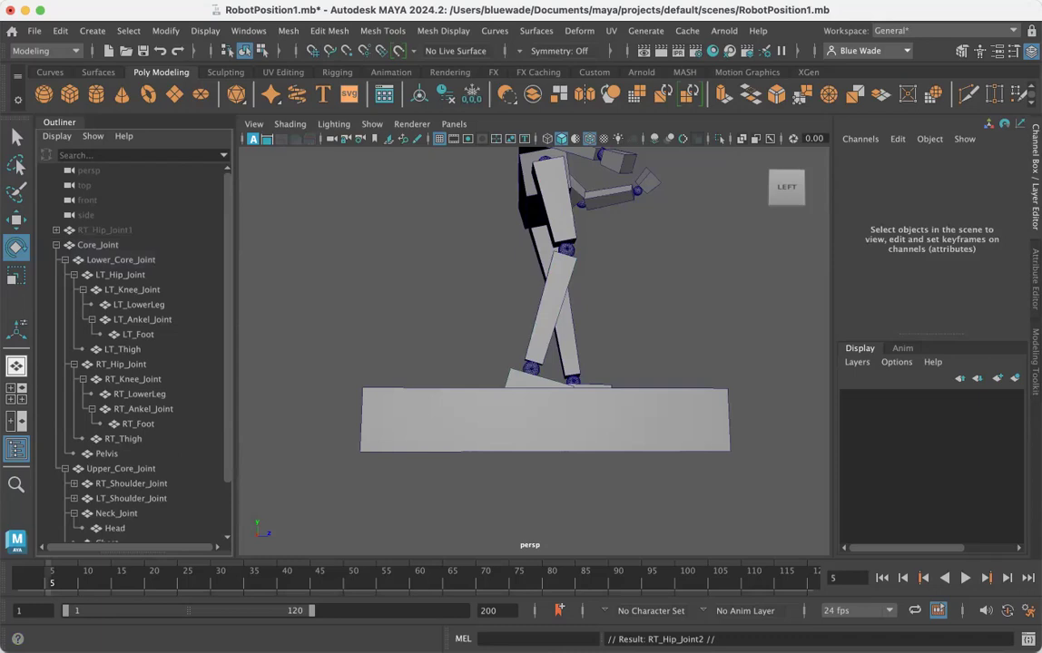
Step: Duplicate RT_Hip_Joint, try rotating the original to about -52.7° in Rotate Y, and undo both the rotation and the duplication
{"action": "left_click", "coordinate": [119, 365]}
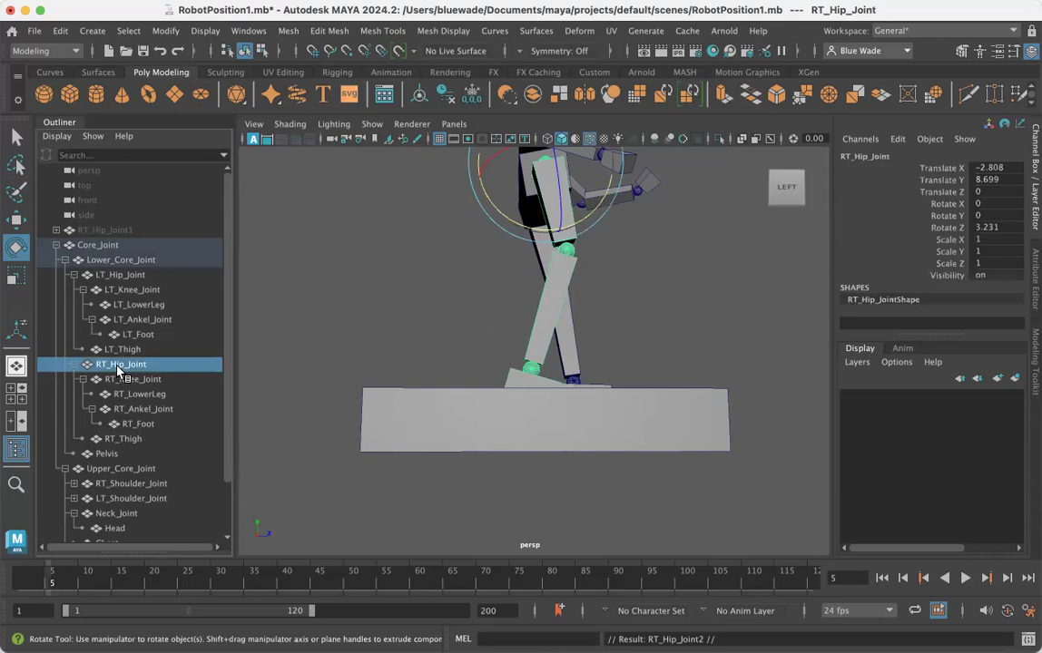
{"action": "key", "text": "ctrl+d"}
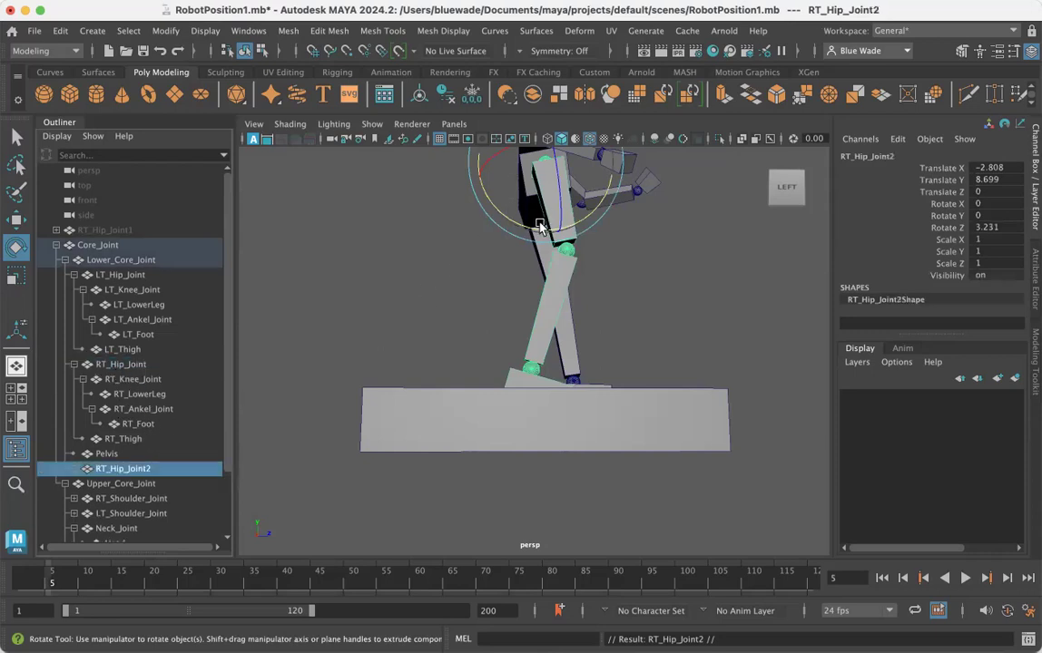
{"action": "left_click", "coordinate": [454, 290]}
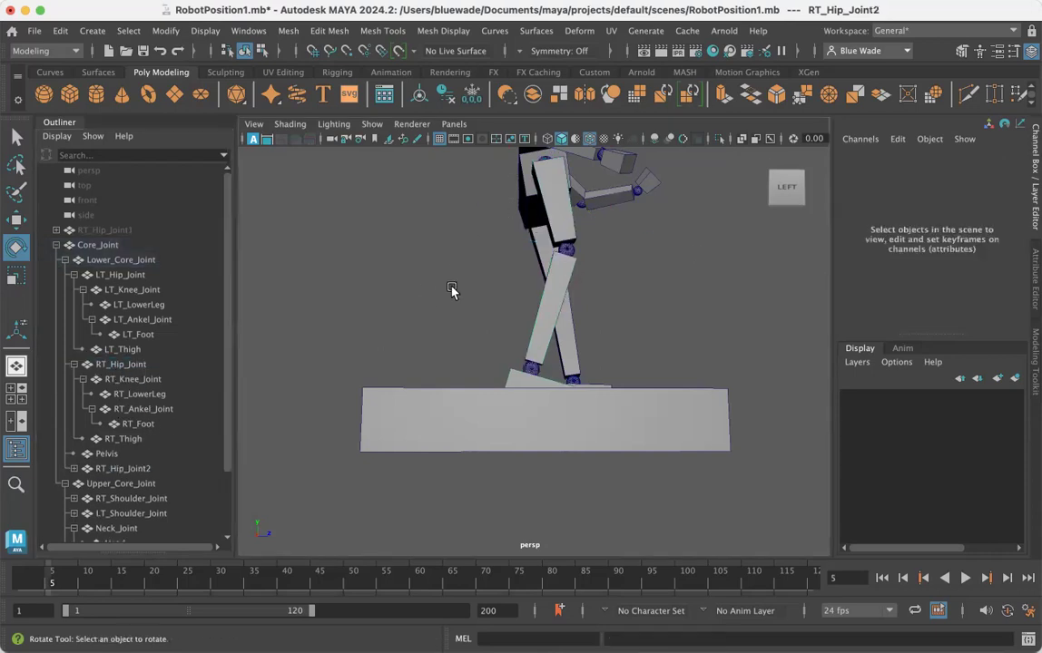
{"action": "left_click", "coordinate": [116, 364]}
{"action": "left_click_drag", "start_coordinate": [497, 231], "coordinate": [477, 325]}
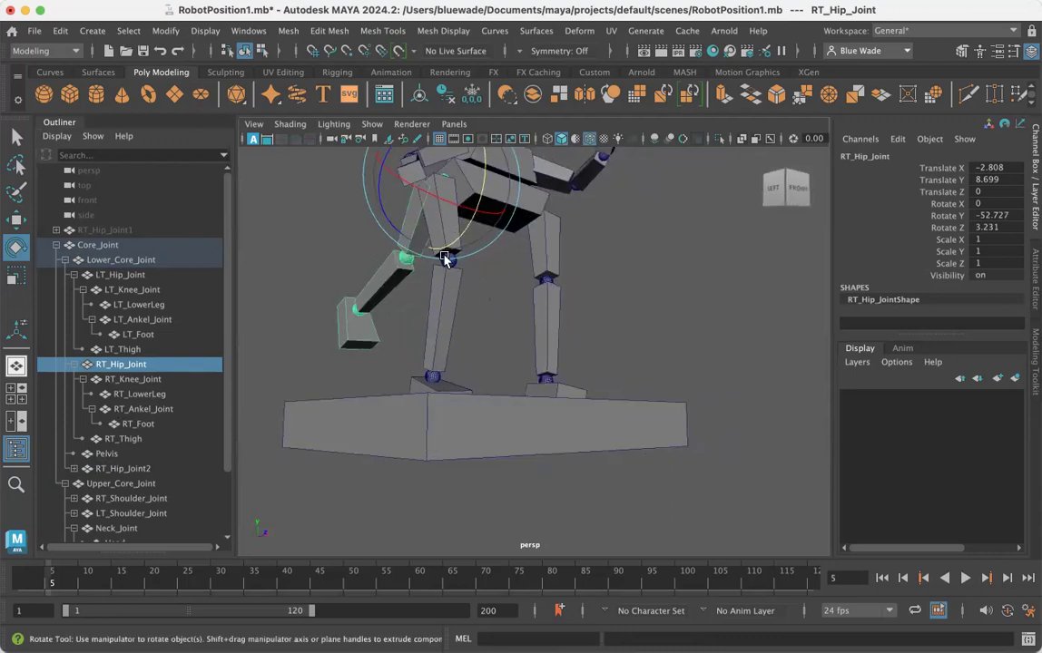
{"action": "key", "text": "ctrl+z"}
{"action": "key", "text": "ctrl+z"}
{"action": "key", "text": "ctrl+z"}
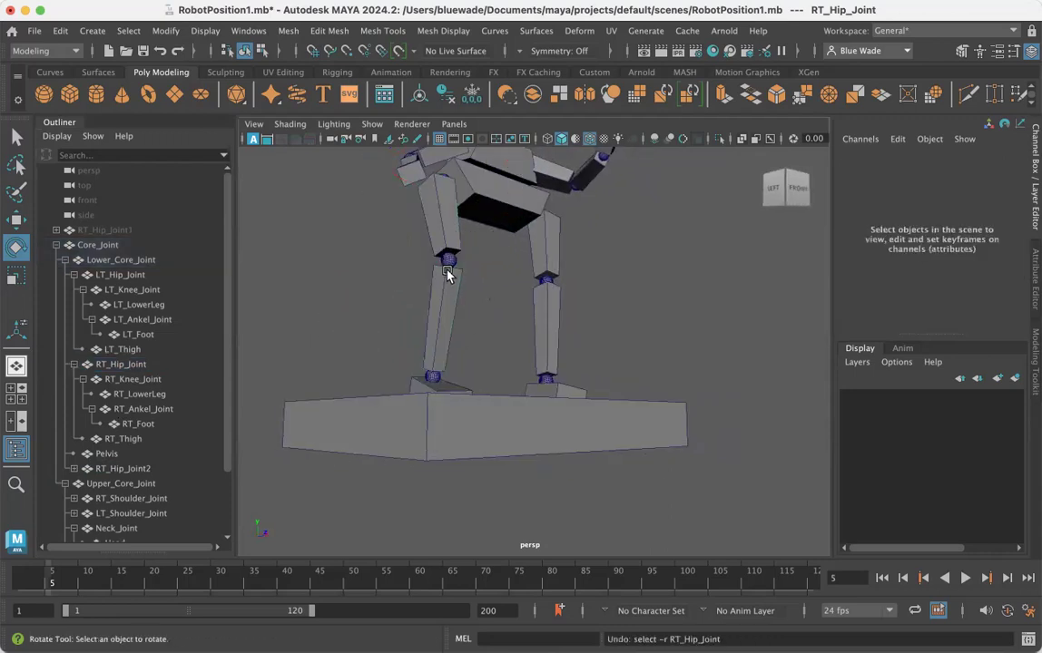
{"action": "key", "text": "ctrl+z"}
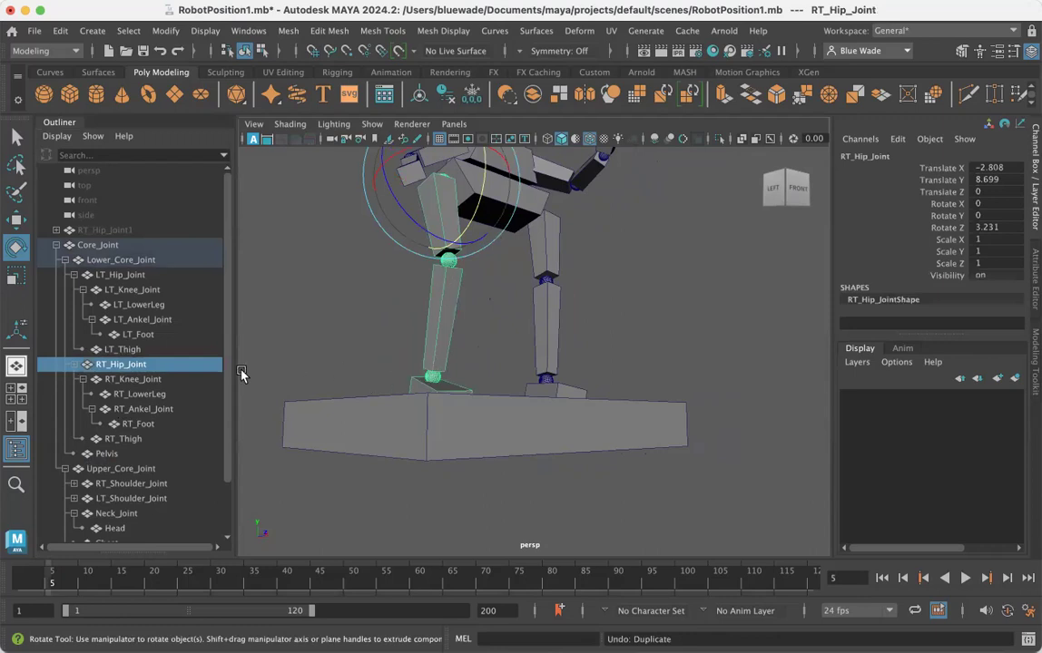
Step: Try rotating LT_Hip_Joint to about -60.1° in Rotate Y, and undo the rotation
{"action": "left_click", "coordinate": [109, 230]}
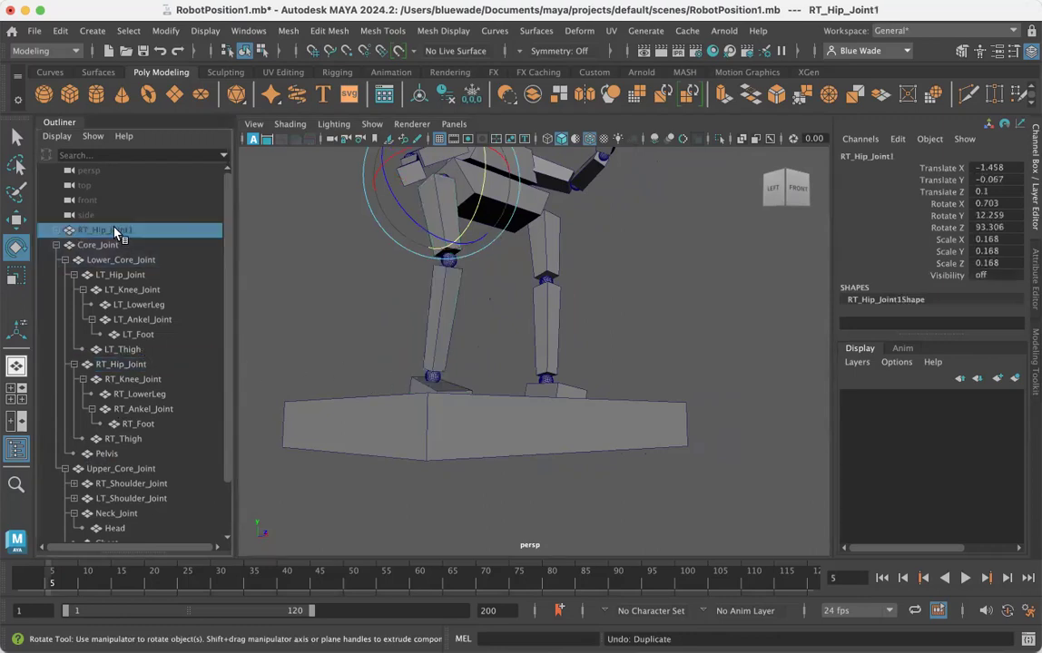
{"action": "left_click_drag", "start_coordinate": [416, 210], "coordinate": [411, 379], "text": "alt"}
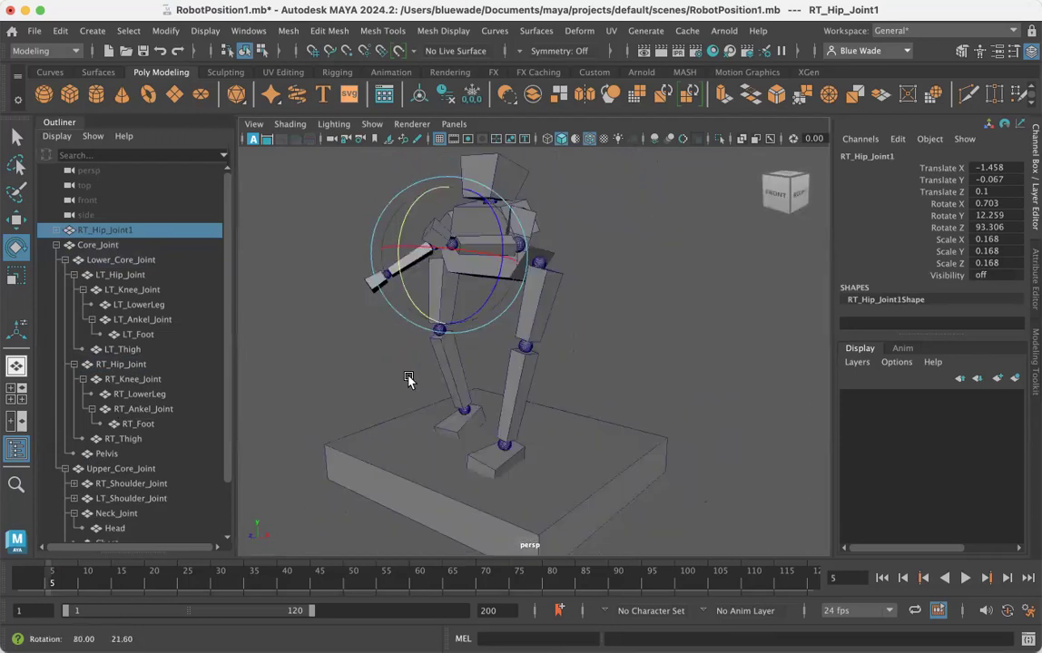
{"action": "left_click", "coordinate": [542, 264]}
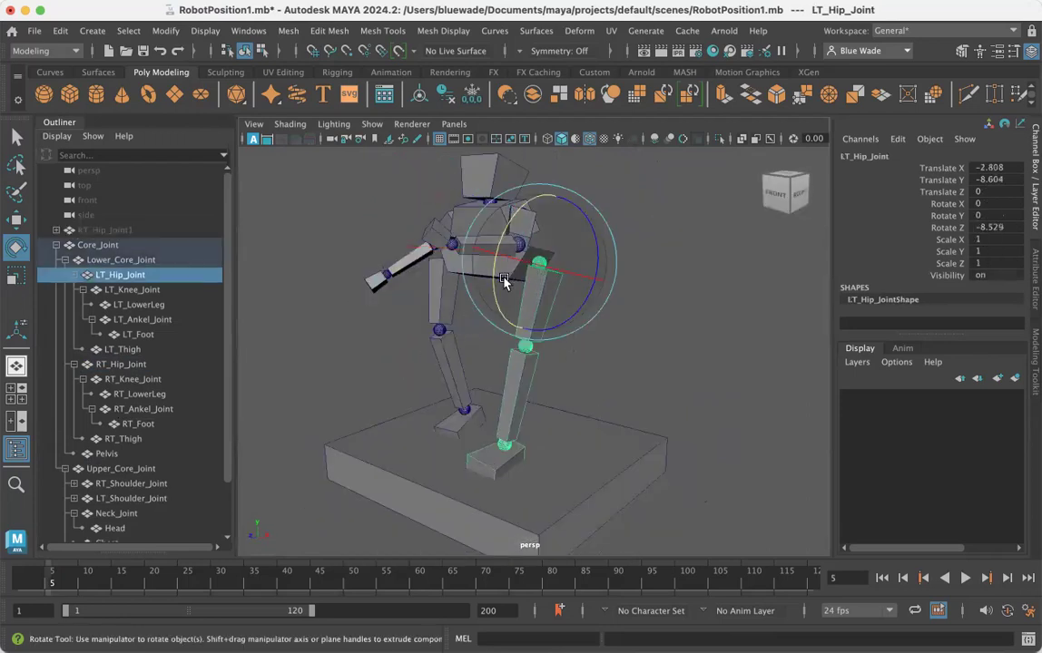
{"action": "left_click_drag", "start_coordinate": [496, 288], "coordinate": [542, 332]}
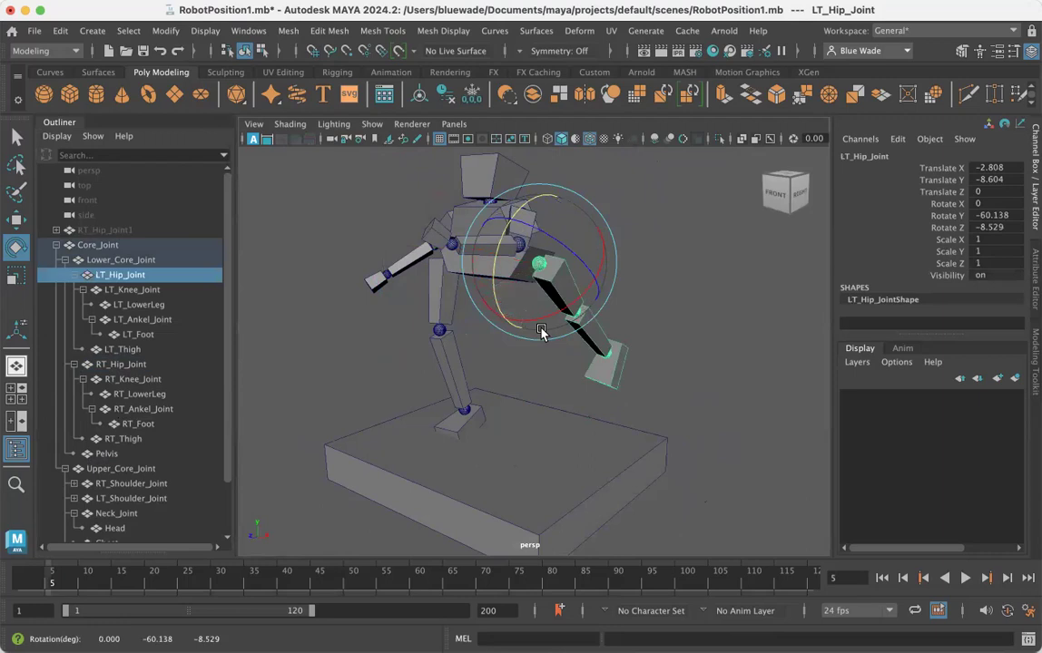
{"action": "key", "text": "super+z"}
Step: Bend the robot's right knee by rotating RT_Knee_Joint to about -49.9° in Rotate Y
{"action": "left_click_drag", "start_coordinate": [458, 361], "coordinate": [503, 377], "text": "alt"}
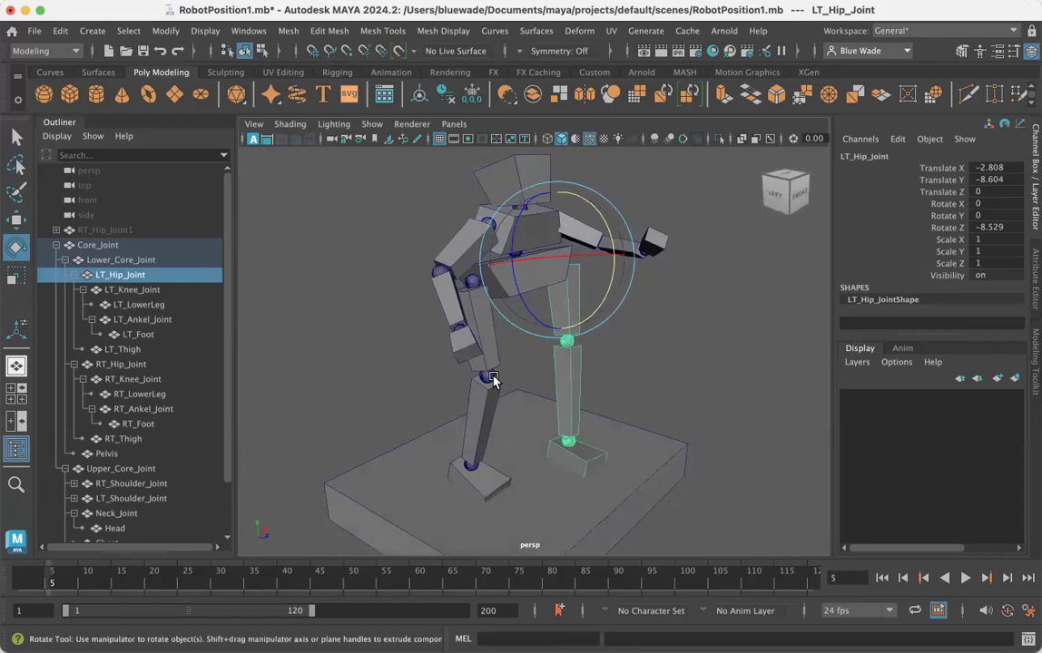
{"action": "left_click", "coordinate": [489, 377]}
{"action": "left_click_drag", "start_coordinate": [528, 359], "coordinate": [427, 419]}
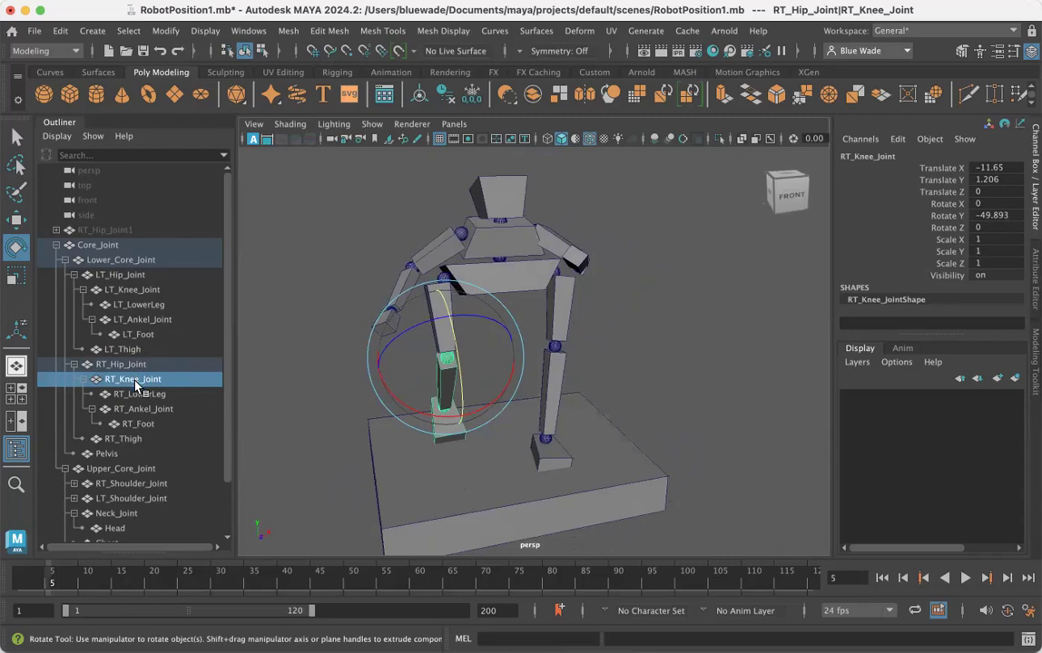
Step: Collapse Lower_Core_Joint and rotate Upper_Core_Joint to about -4.1° in X, -11.2° in Y and 9.2° in Z
{"action": "left_click", "coordinate": [65, 260]}
{"action": "left_click", "coordinate": [90, 275]}
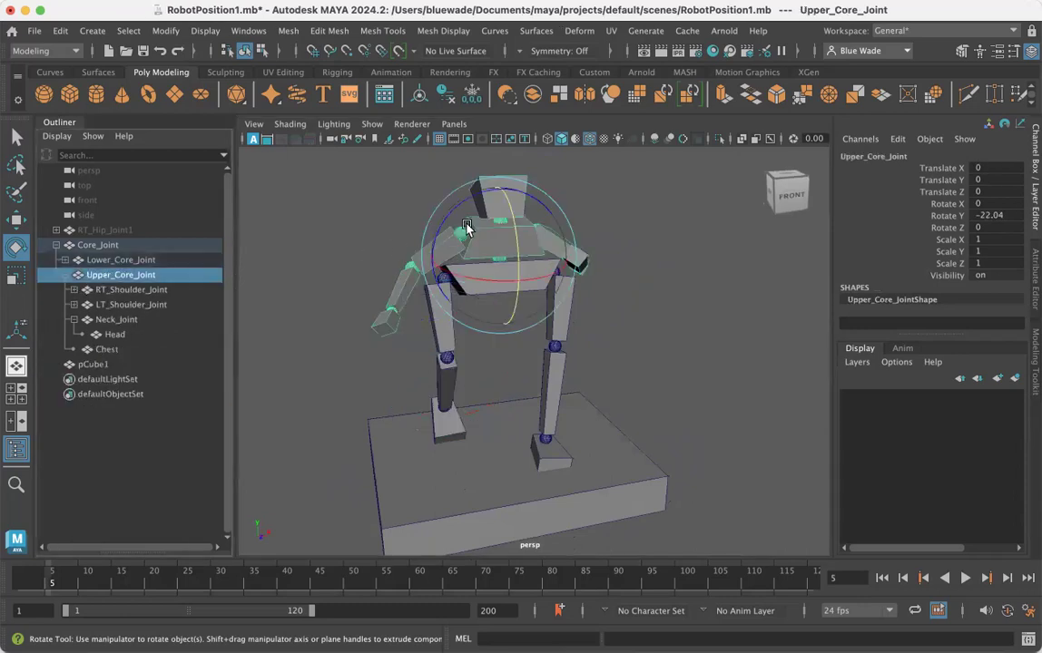
{"action": "left_click_drag", "start_coordinate": [461, 209], "coordinate": [404, 192]}
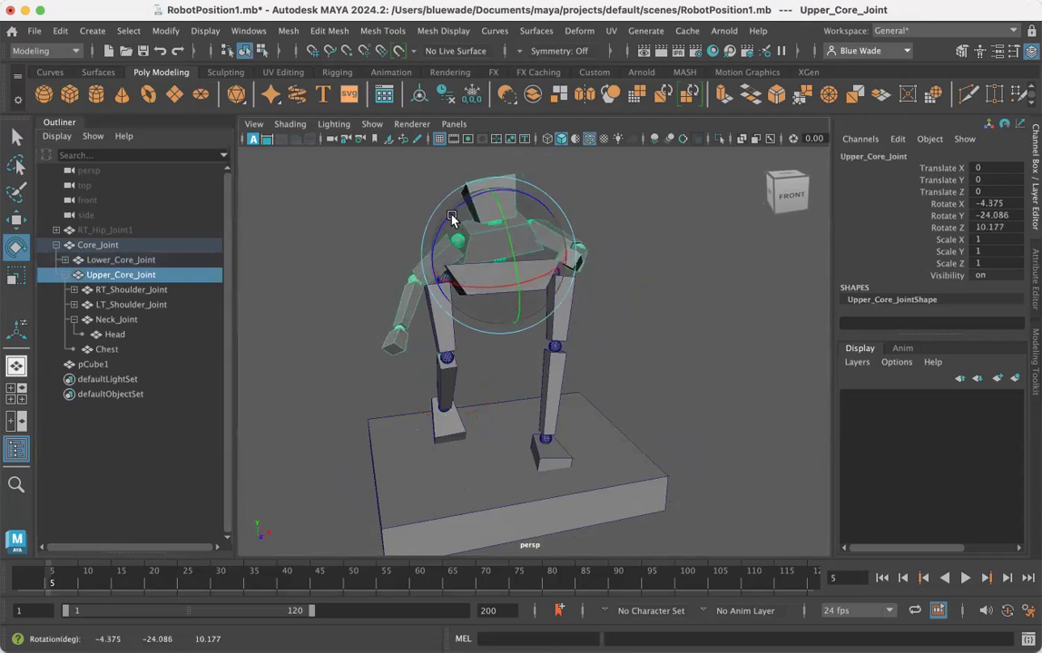
{"action": "left_click_drag", "start_coordinate": [404, 240], "coordinate": [540, 221], "text": "alt"}
{"action": "left_click_drag", "start_coordinate": [513, 301], "coordinate": [476, 302], "text": "alt"}
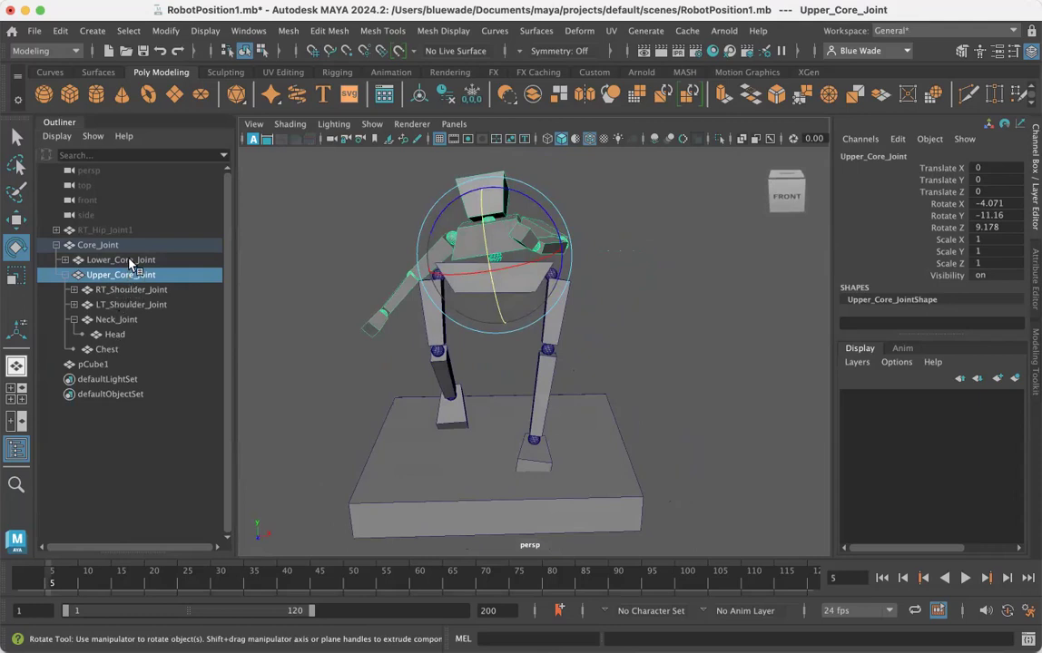
Step: Rotate Lower_Core_Joint slightly to adjust the robot's pelvis and legs
{"action": "left_click", "coordinate": [118, 260]}
{"action": "mouse_move", "coordinate": [452, 302]}
{"action": "left_mouse_down"}
{"action": "mouse_move", "coordinate": [449, 294]}
{"action": "mouse_move", "coordinate": [460, 305]}
{"action": "left_mouse_up"}
{"action": "left_click_drag", "start_coordinate": [460, 345], "coordinate": [535, 430], "text": "alt"}
{"action": "middle_click_drag", "start_coordinate": [502, 463], "coordinate": [497, 434], "text": "alt"}
Step: Scale the platform cube pCube1 to about 9.66 in X, 0.91 in Y and 6.68 in Z
{"action": "left_click", "coordinate": [510, 461]}
{"action": "right_click_drag", "start_coordinate": [510, 461], "coordinate": [546, 439], "text": "alt"}
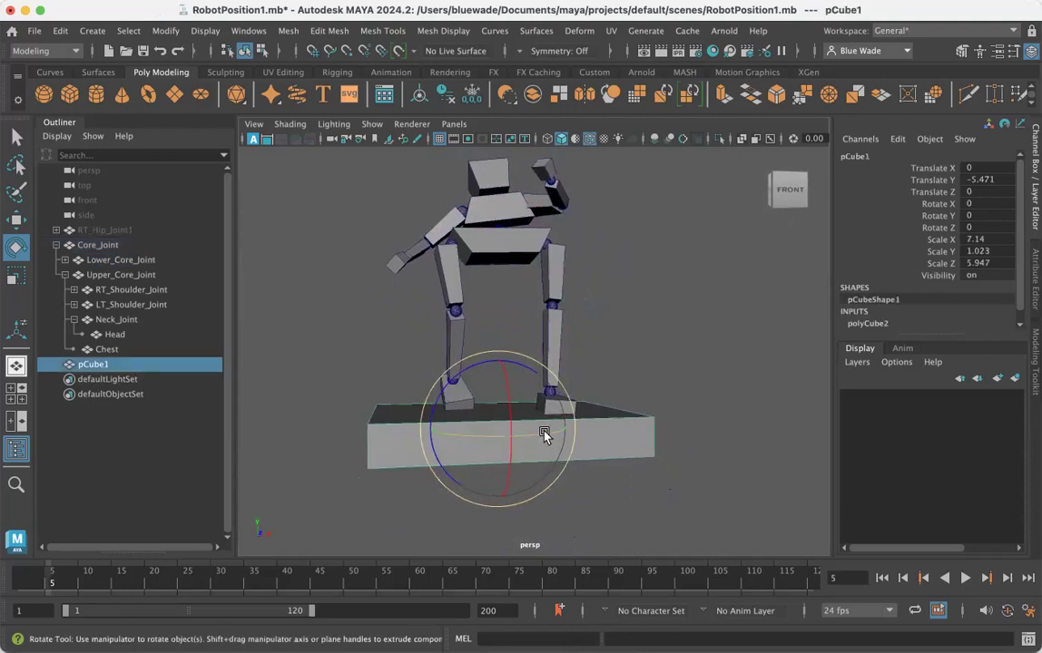
{"action": "key", "text": "r"}
{"action": "key", "text": "t"}
{"action": "key", "text": "r"}
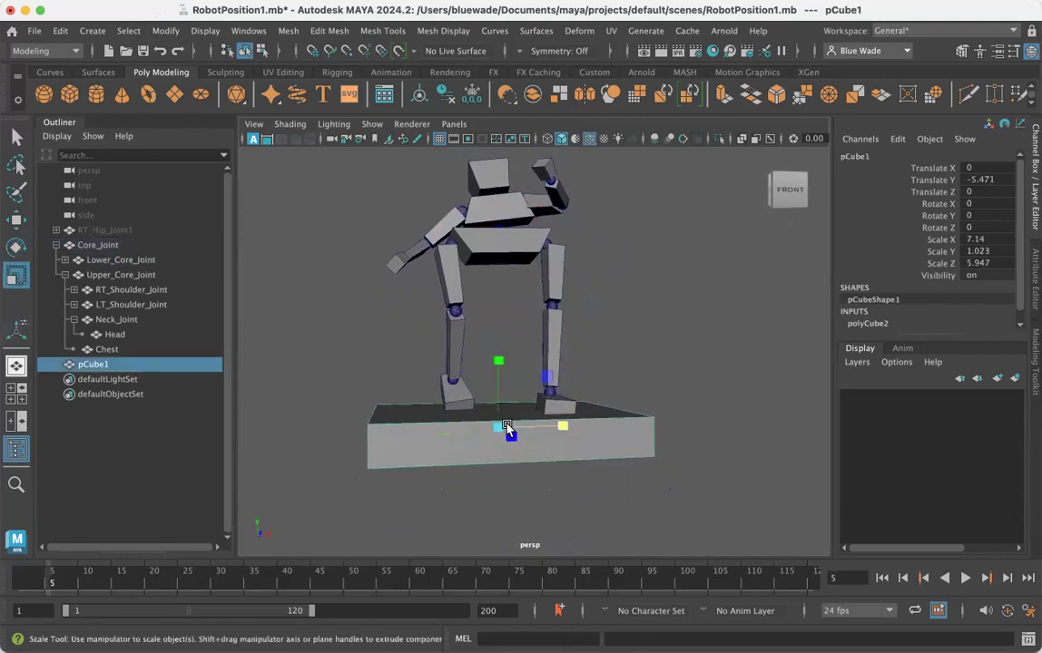
{"action": "left_click_drag", "start_coordinate": [498, 428], "coordinate": [582, 429]}
{"action": "left_click_drag", "start_coordinate": [468, 457], "coordinate": [527, 381], "text": "alt"}
{"action": "left_click_drag", "start_coordinate": [538, 446], "coordinate": [517, 441], "text": "alt"}
{"action": "scroll", "coordinate": [582, 436], "scroll_direction": "down", "scroll_amount": 1}
{"action": "mouse_move", "coordinate": [581, 435]}
{"action": "left_mouse_down", "text": "alt"}
{"action": "mouse_move", "coordinate": [556, 428]}
{"action": "mouse_move", "coordinate": [591, 423]}
{"action": "left_mouse_up", "text": "alt"}
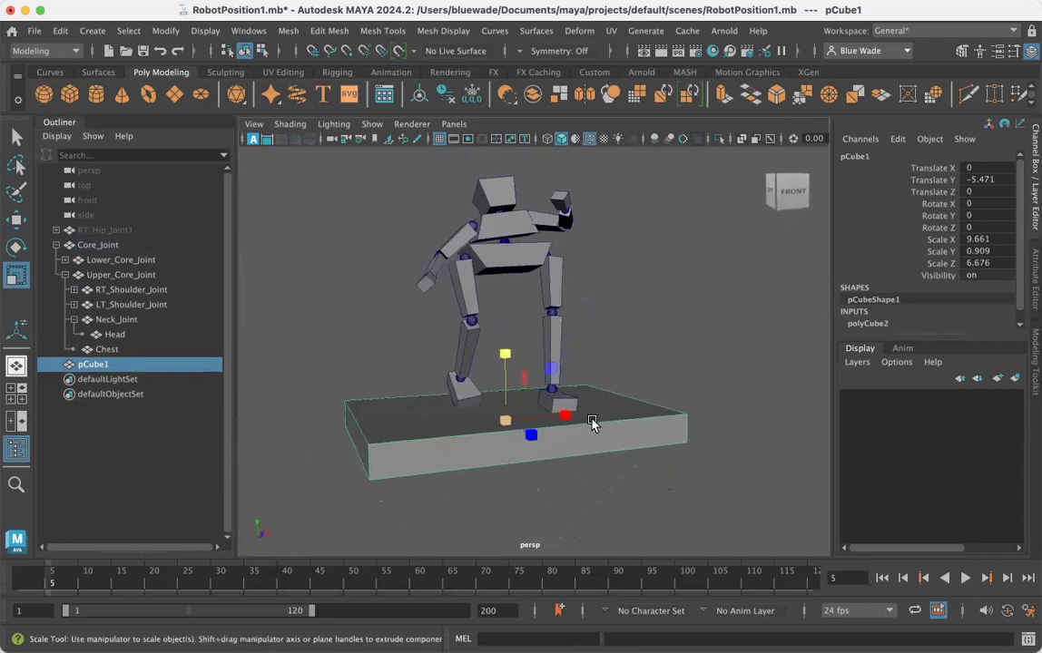
Step: Raise the platform cube slightly, to about -5.42 in Translate Y, under the robot's feet
{"action": "key", "text": "w"}
{"action": "left_click_drag", "start_coordinate": [507, 354], "coordinate": [506, 354]}
{"action": "left_click_drag", "start_coordinate": [514, 431], "coordinate": [515, 431], "text": "alt"}
{"action": "mouse_move", "coordinate": [548, 434]}
{"action": "right_mouse_down", "text": "alt"}
{"action": "mouse_move", "coordinate": [631, 435]}
{"action": "mouse_move", "coordinate": [541, 420]}
{"action": "right_mouse_up", "text": "alt"}
{"action": "left_click_drag", "start_coordinate": [493, 421], "coordinate": [466, 417], "text": "alt"}
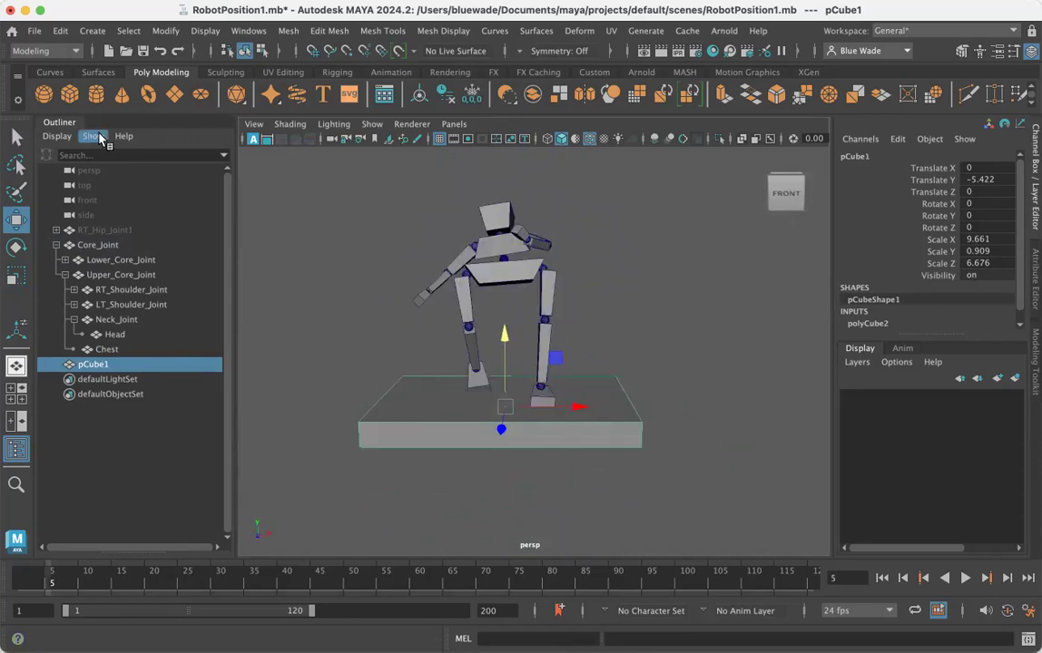
Step: Place a polygon sphere on the platform at about X -3.07, Y -4.49, and scale it uniformly to about 0.352
{"action": "left_click", "coordinate": [62, 103]}
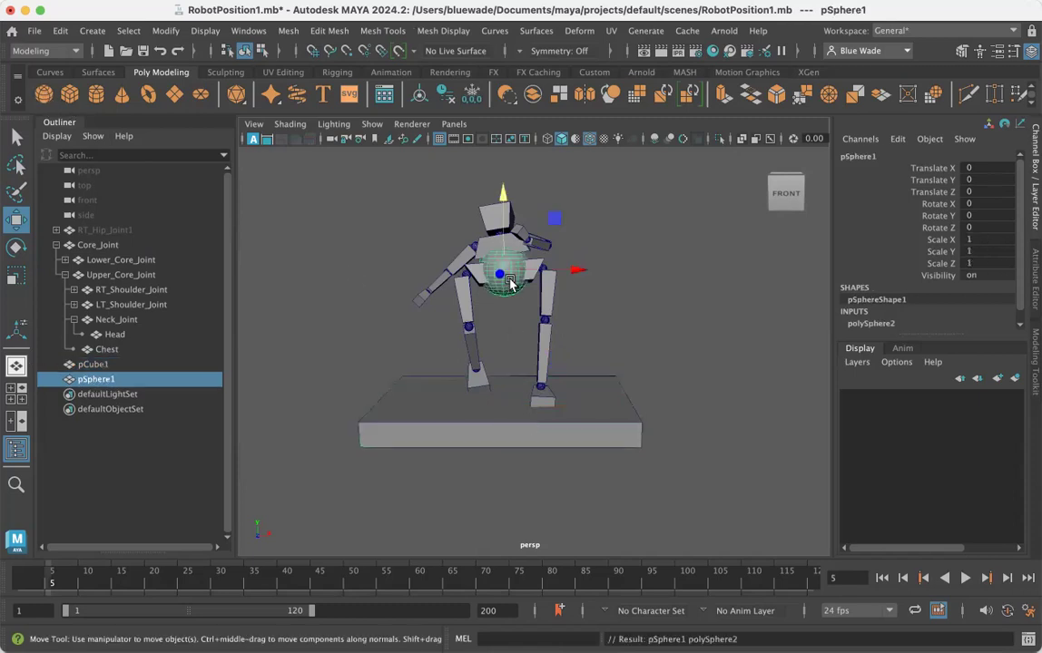
{"action": "left_click_drag", "start_coordinate": [500, 198], "coordinate": [511, 313]}
{"action": "left_click_drag", "start_coordinate": [581, 380], "coordinate": [501, 372]}
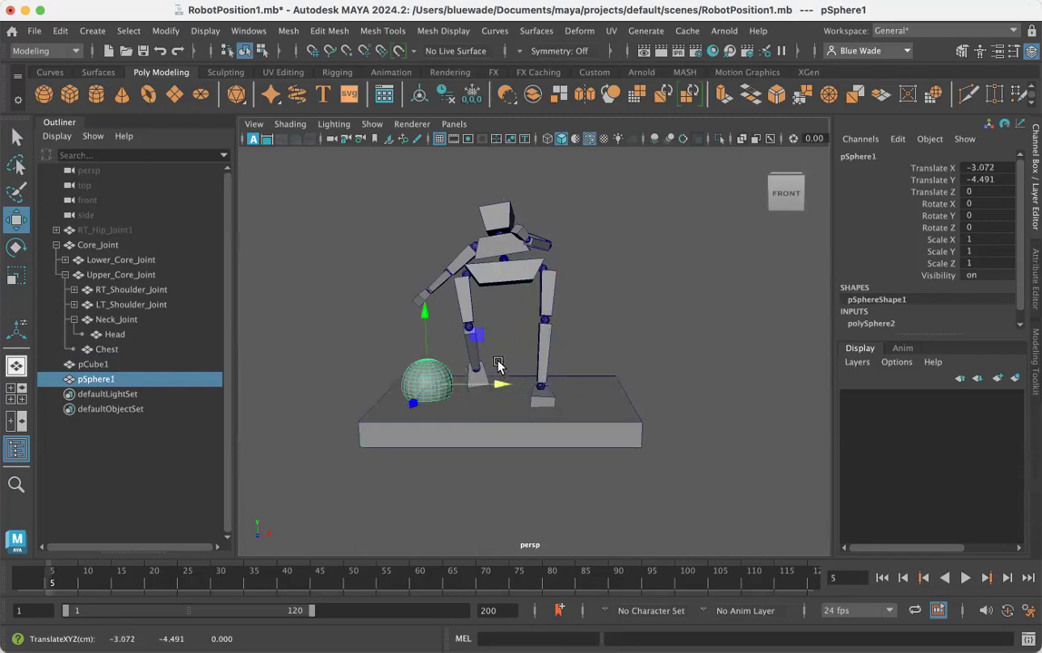
{"action": "key", "text": "e"}
{"action": "key", "text": "r"}
{"action": "left_click_drag", "start_coordinate": [434, 382], "coordinate": [405, 395]}
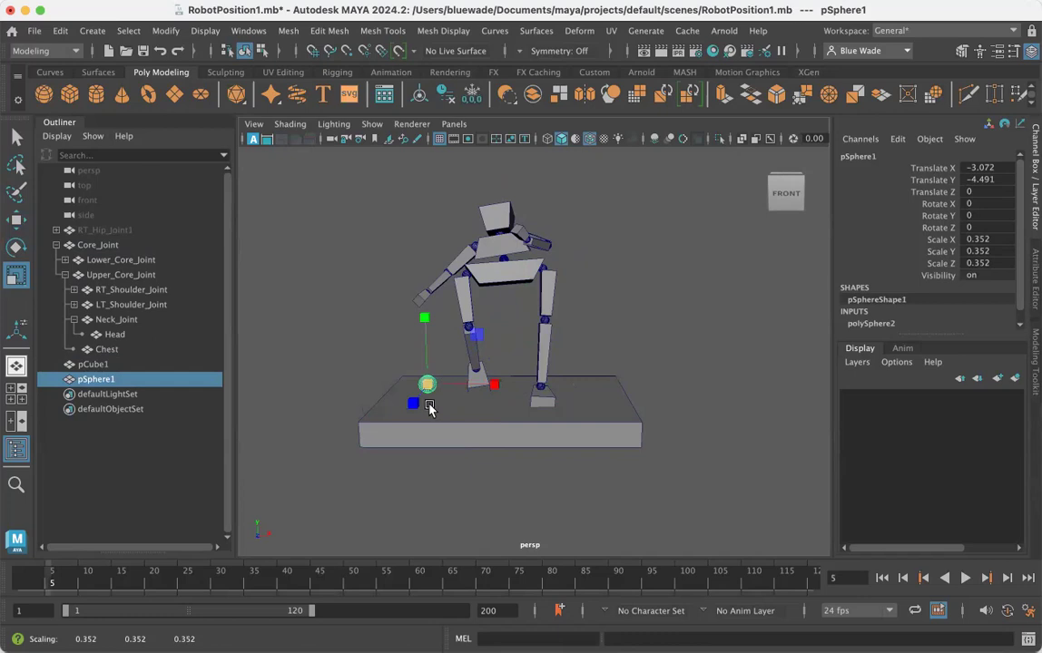
Step: Duplicate the small sphere and move the copy forward to about 1.76 in Translate Z
{"action": "key", "text": "ctrl+d"}
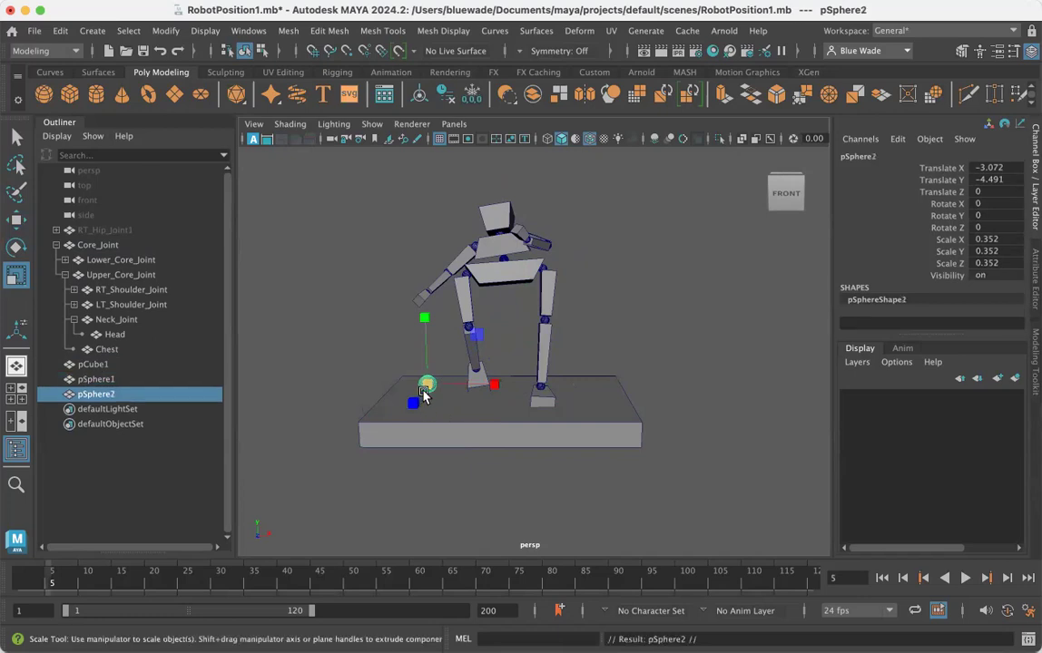
{"action": "key", "text": "w"}
{"action": "left_click_drag", "start_coordinate": [416, 406], "coordinate": [403, 422]}
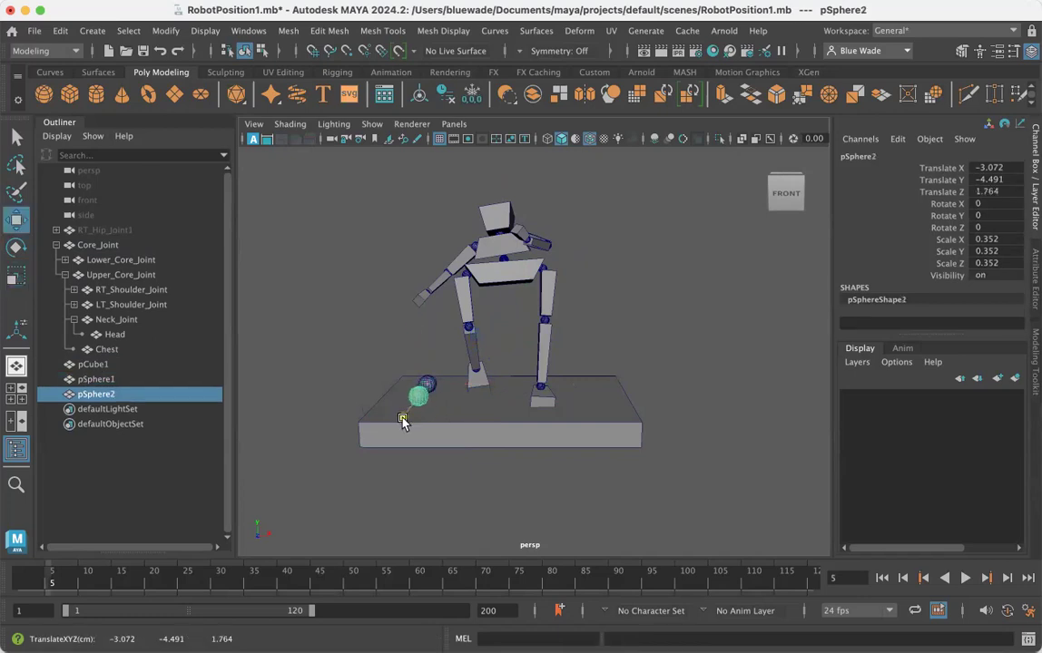
Step: Duplicate the small sphere three times, placing copies at about X -2.20, X -3.78, and X -3.78 with Z 3.47
{"action": "key", "text": "ctrl+d"}
{"action": "left_click_drag", "start_coordinate": [486, 402], "coordinate": [514, 402]}
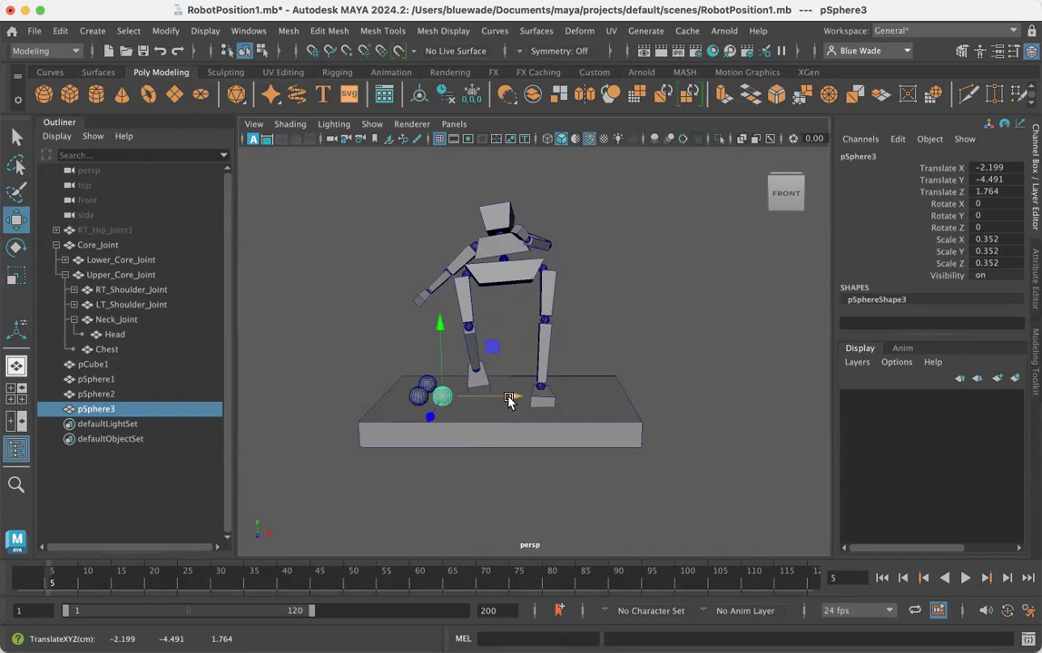
{"action": "key", "text": "ctrl+d"}
{"action": "left_click_drag", "start_coordinate": [514, 400], "coordinate": [473, 402]}
{"action": "key", "text": "ctrl+d"}
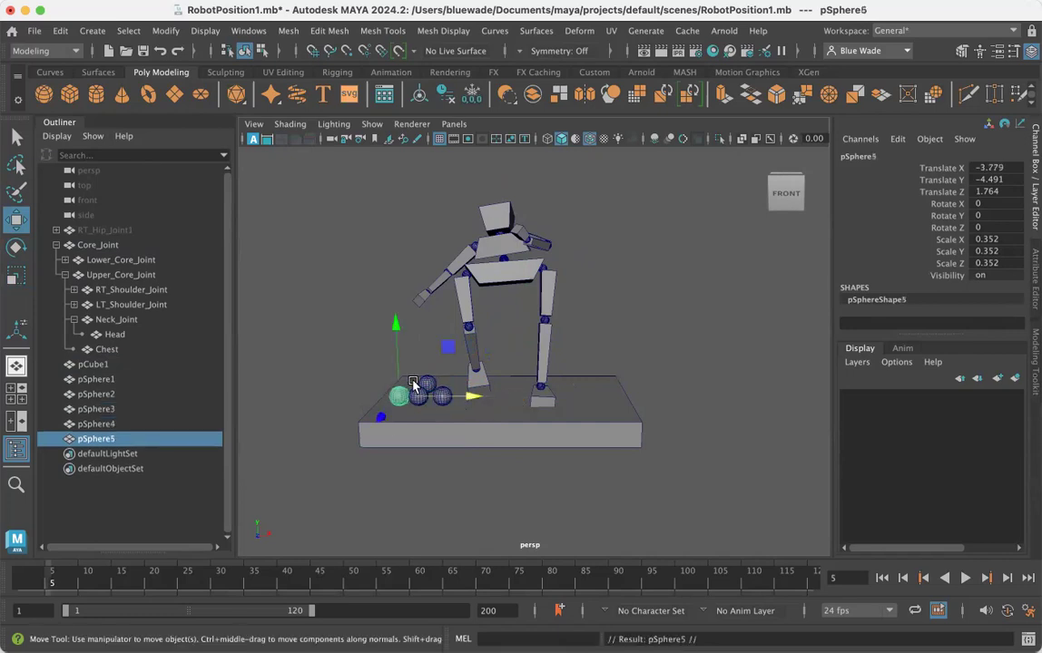
{"action": "left_click_drag", "start_coordinate": [380, 426], "coordinate": [366, 433]}
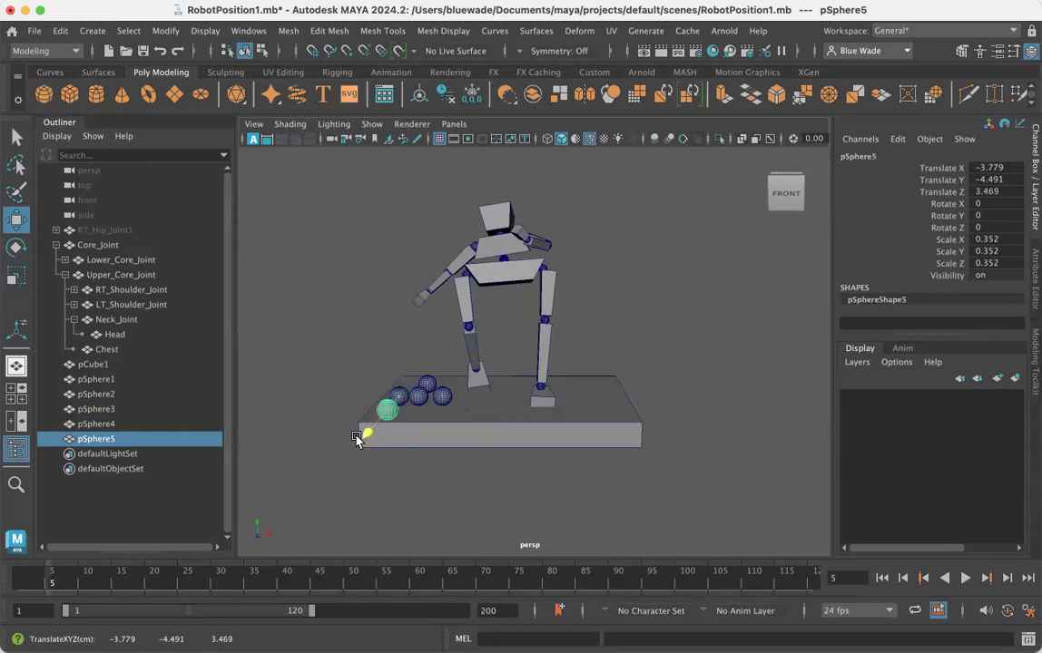
Step: Duplicate the frontmost sphere and place the copy among the others at about X -3.07, Y -4.68, Z 2.31
{"action": "key", "text": "ctrl+d"}
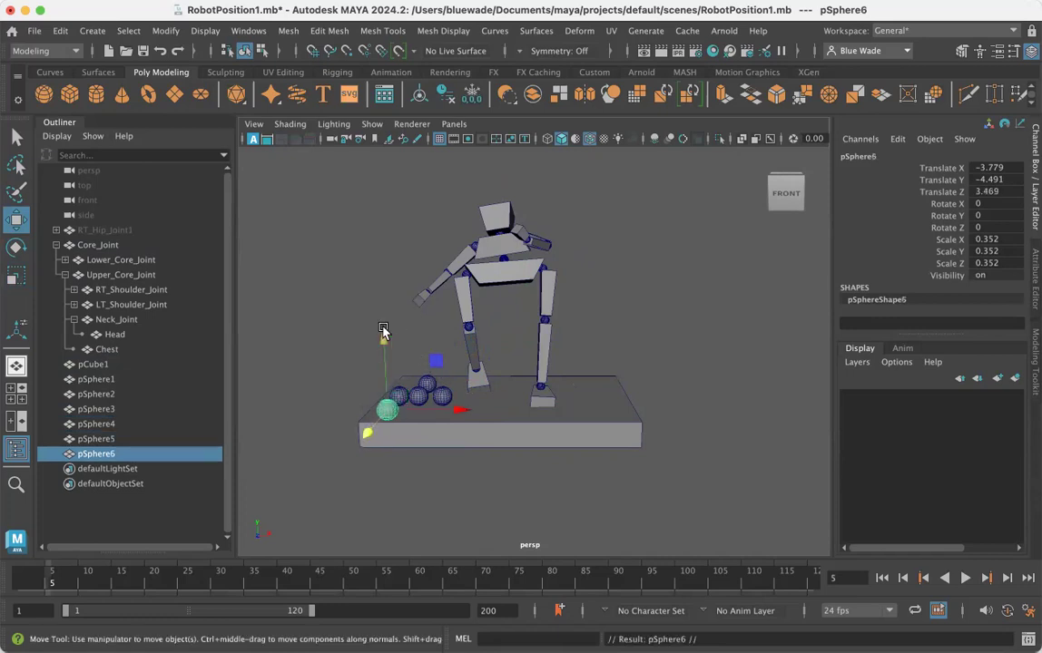
{"action": "left_click_drag", "start_coordinate": [385, 336], "coordinate": [390, 316]}
{"action": "left_click_drag", "start_coordinate": [453, 396], "coordinate": [481, 388]}
{"action": "left_click_drag", "start_coordinate": [444, 435], "coordinate": [495, 462], "text": "alt"}
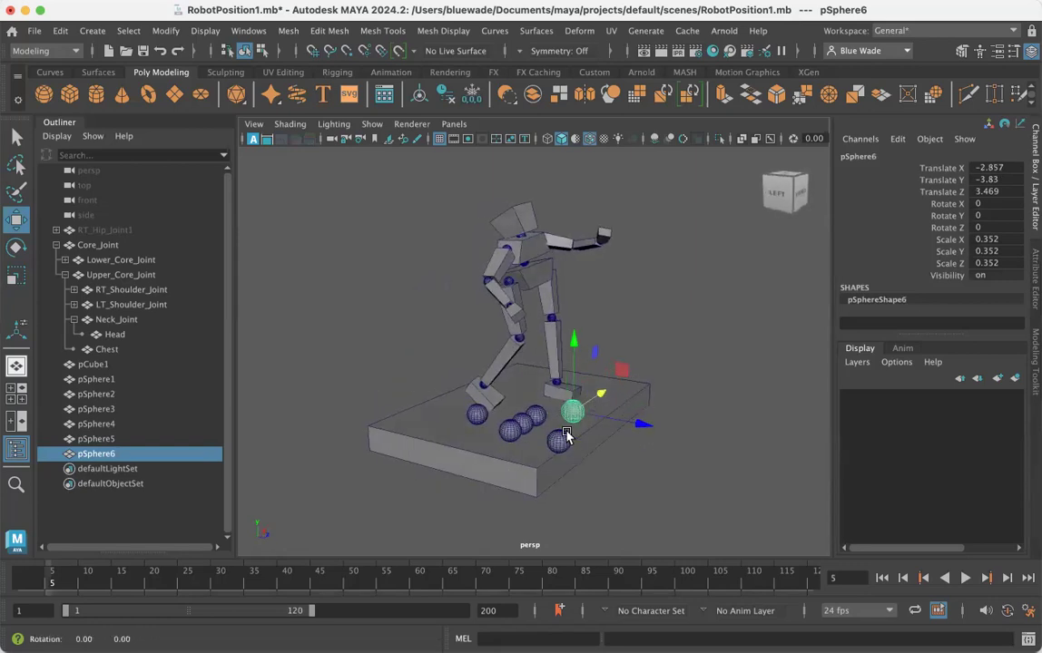
{"action": "left_click_drag", "start_coordinate": [565, 433], "coordinate": [586, 426], "text": "alt"}
{"action": "left_click_drag", "start_coordinate": [626, 377], "coordinate": [509, 437]}
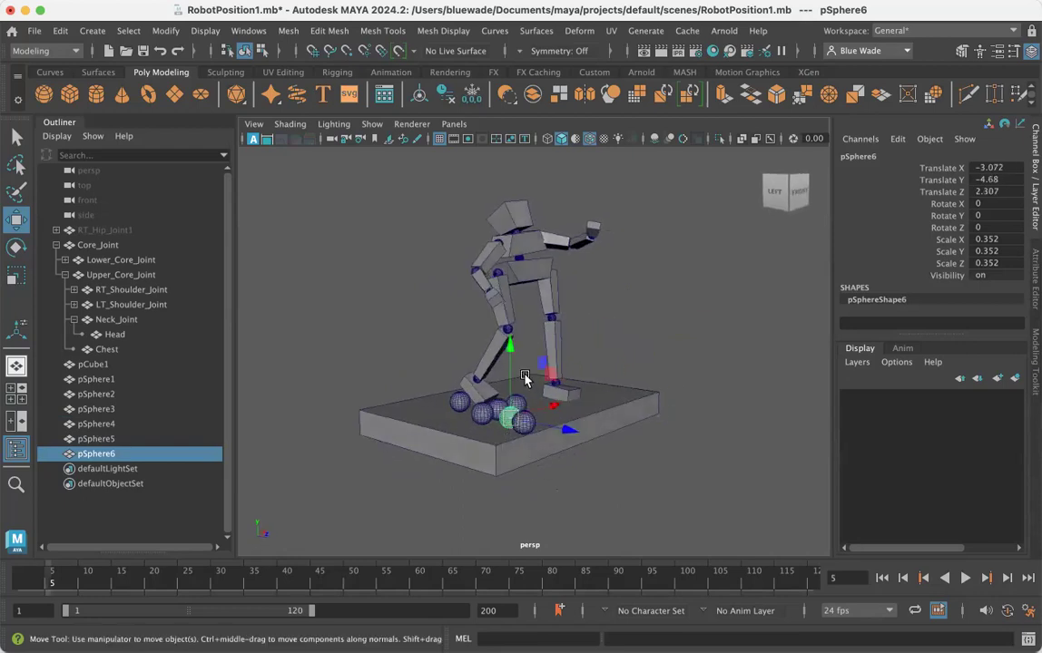
Step: Add two more sphere copies, at about X -3.89, Y -4.61, Z 1.31 and X -3.93, Y -4.82, Z -0.08
{"action": "key", "text": "ctrl+d"}
{"action": "left_click_drag", "start_coordinate": [514, 415], "coordinate": [469, 417]}
{"action": "left_click_drag", "start_coordinate": [463, 481], "coordinate": [497, 467], "text": "alt"}
{"action": "key", "text": "ctrl+d"}
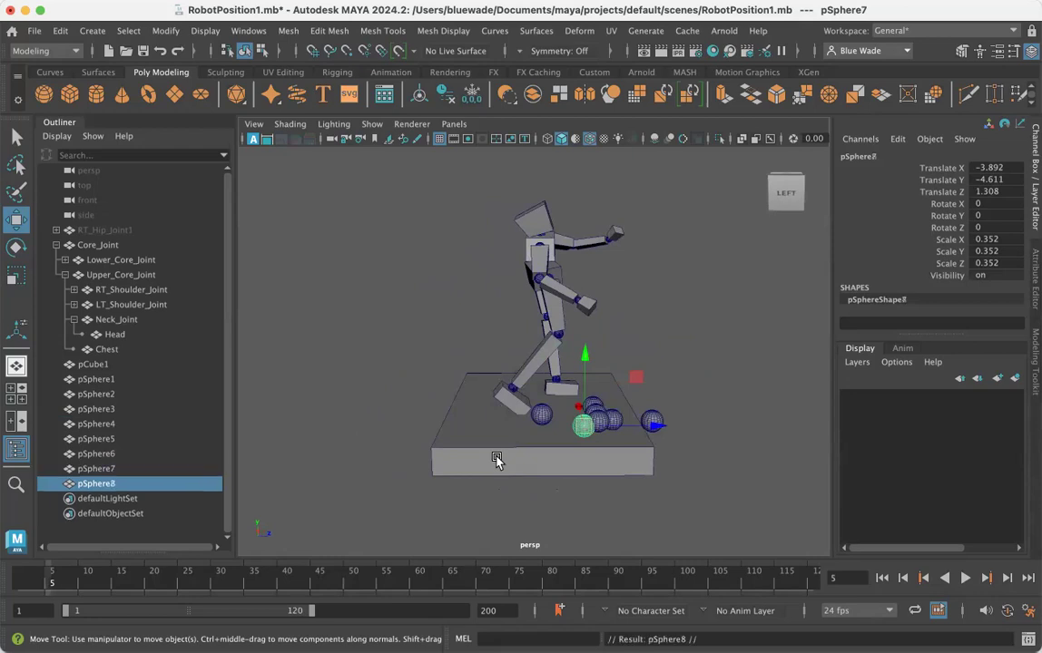
{"action": "left_click_drag", "start_coordinate": [576, 430], "coordinate": [509, 449]}
Step: Add three more sphere copies to the pile, the last two at about (-2.61, -4.64, 1.05) and (-2.90, -4.51, 0.85)
{"action": "right_click_drag", "start_coordinate": [509, 449], "coordinate": [613, 454], "text": "alt"}
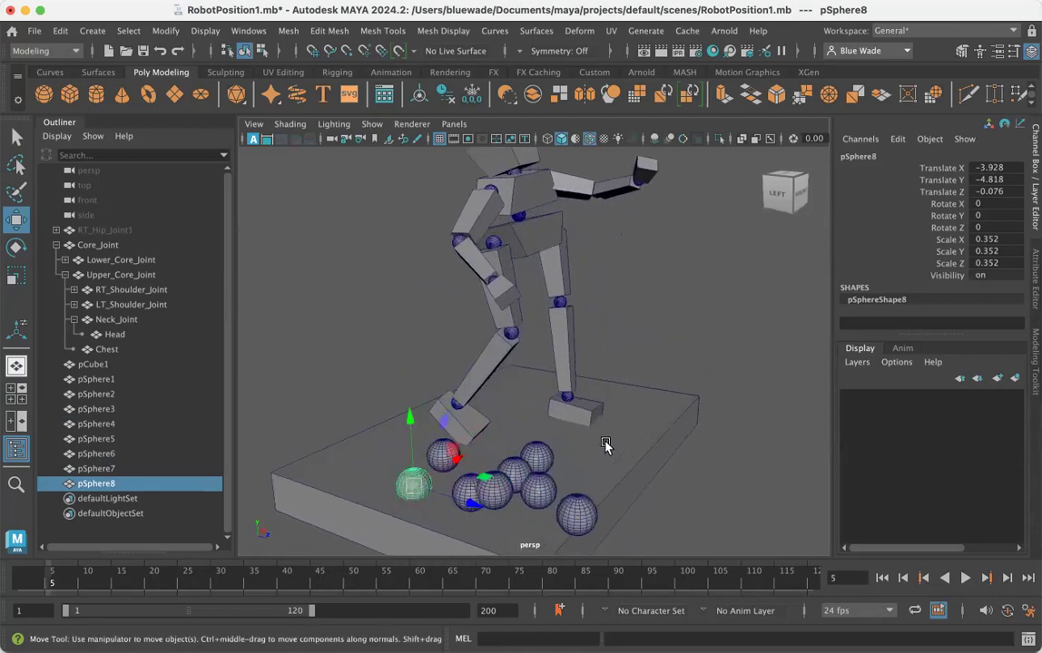
{"action": "key", "text": "ctrl+d"}
{"action": "left_click_drag", "start_coordinate": [414, 483], "coordinate": [452, 478]}
{"action": "left_click_drag", "start_coordinate": [444, 521], "coordinate": [413, 520], "text": "alt"}
{"action": "key", "text": "ctrl+d"}
{"action": "left_click_drag", "start_coordinate": [368, 442], "coordinate": [420, 447]}
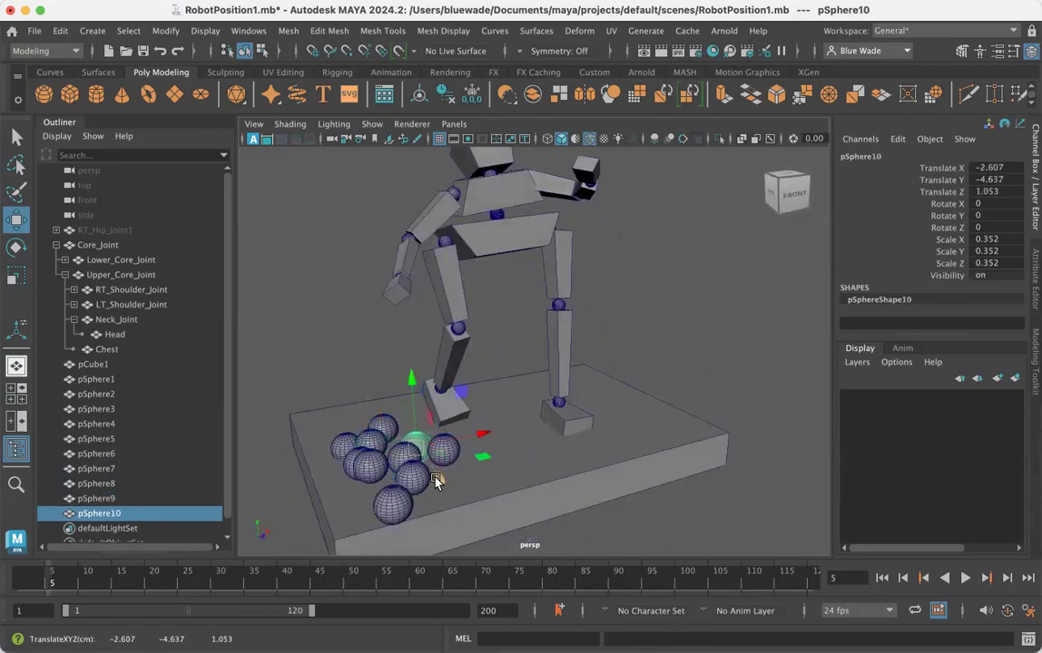
{"action": "key", "text": "ctrl+d"}
{"action": "left_click_drag", "start_coordinate": [420, 440], "coordinate": [405, 435]}
Step: Lower pSphere4 to about -4.68 in Translate Y and reposition pSphere5 at about X -3.81, Y -4.58, Z 3.34
{"action": "left_click_drag", "start_coordinate": [400, 488], "coordinate": [442, 487], "text": "alt"}
{"action": "right_click_drag", "start_coordinate": [442, 487], "coordinate": [567, 495], "text": "alt"}
{"action": "left_click_drag", "start_coordinate": [567, 495], "coordinate": [570, 491], "text": "alt"}
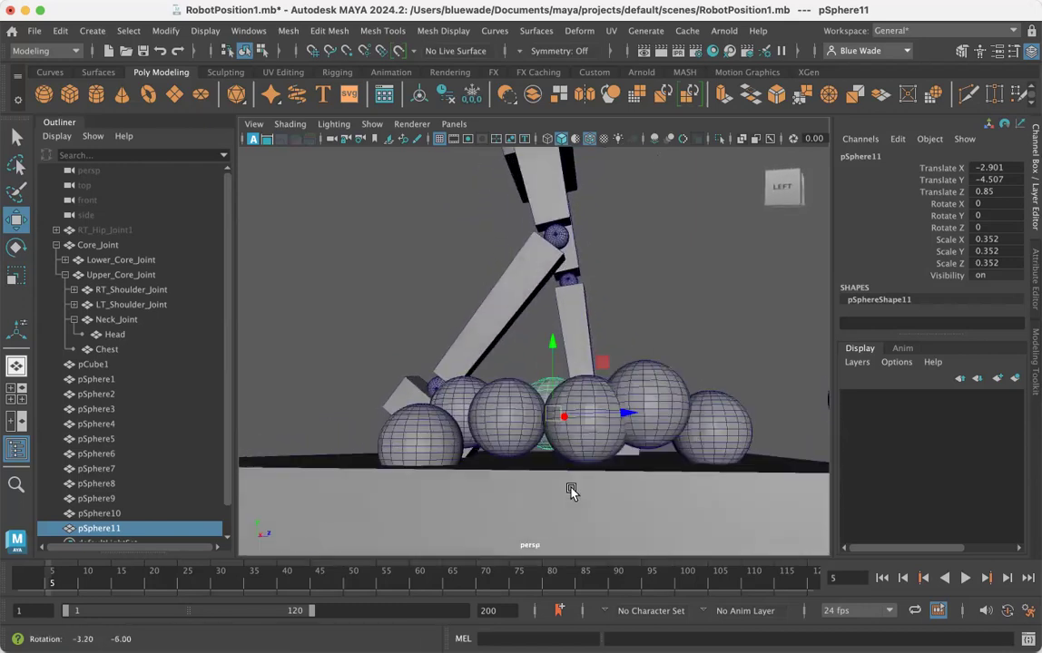
{"action": "left_click", "coordinate": [653, 413]}
{"action": "left_click_drag", "start_coordinate": [646, 334], "coordinate": [635, 419]}
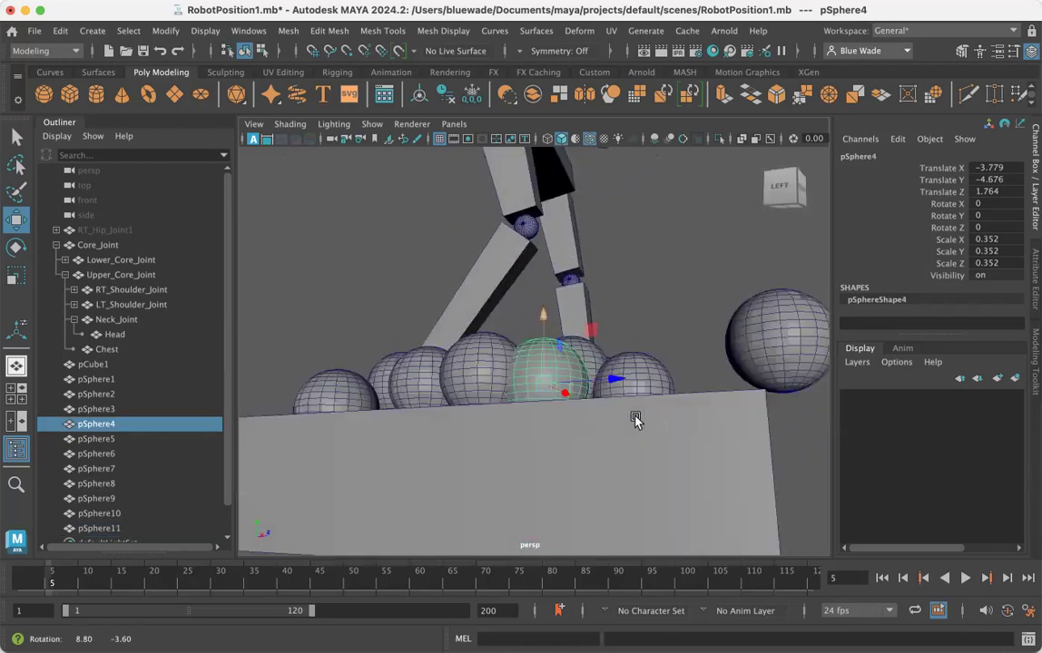
{"action": "left_click", "coordinate": [778, 357]}
{"action": "left_click_drag", "start_coordinate": [781, 353], "coordinate": [608, 403]}
Step: Lower pSphere3 onto the platform surface, to about -4.70 in Translate Y
{"action": "left_click_drag", "start_coordinate": [398, 542], "coordinate": [464, 480], "text": "alt"}
{"action": "middle_click_drag", "start_coordinate": [464, 479], "coordinate": [533, 384], "text": "alt"}
{"action": "left_click_drag", "start_coordinate": [533, 385], "coordinate": [525, 417], "text": "alt"}
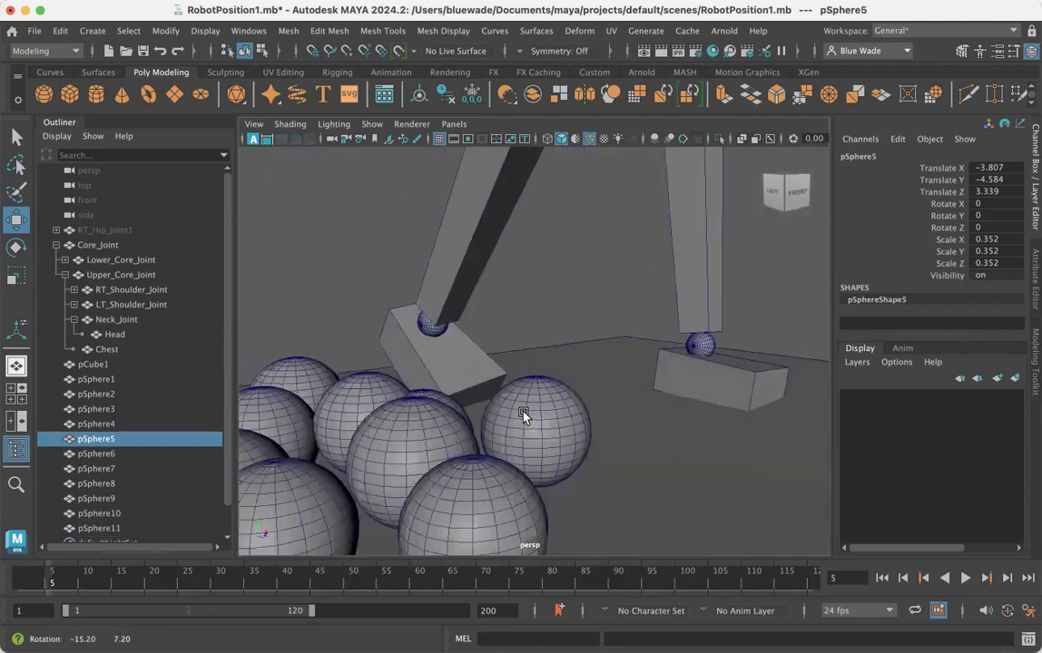
{"action": "left_click", "coordinate": [525, 417]}
{"action": "left_click_drag", "start_coordinate": [543, 476], "coordinate": [521, 454], "text": "alt"}
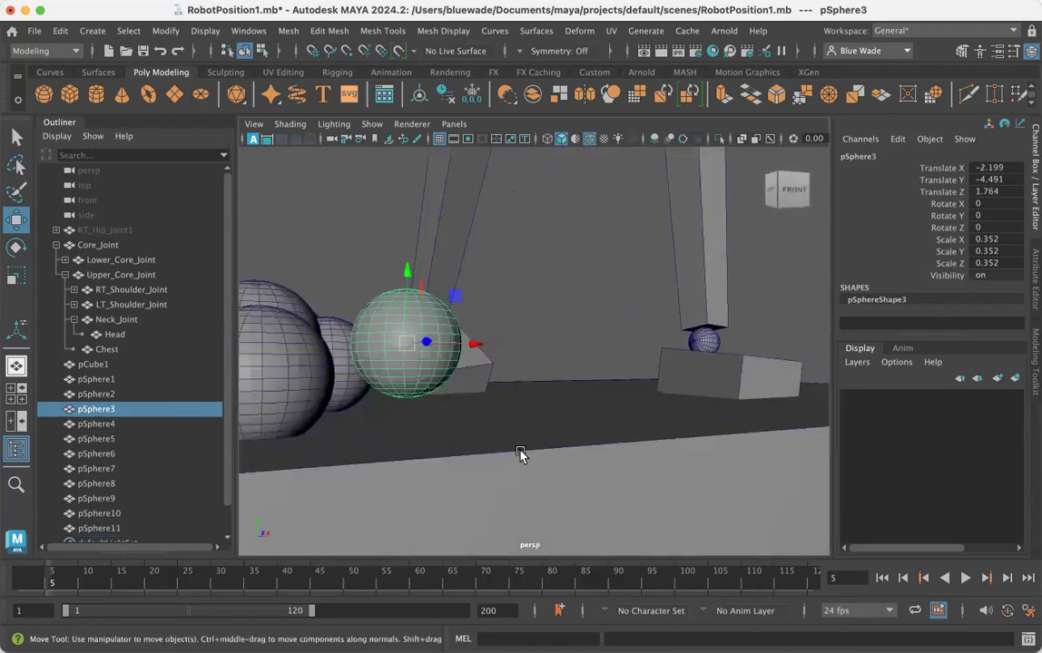
{"action": "left_click_drag", "start_coordinate": [414, 283], "coordinate": [440, 426]}
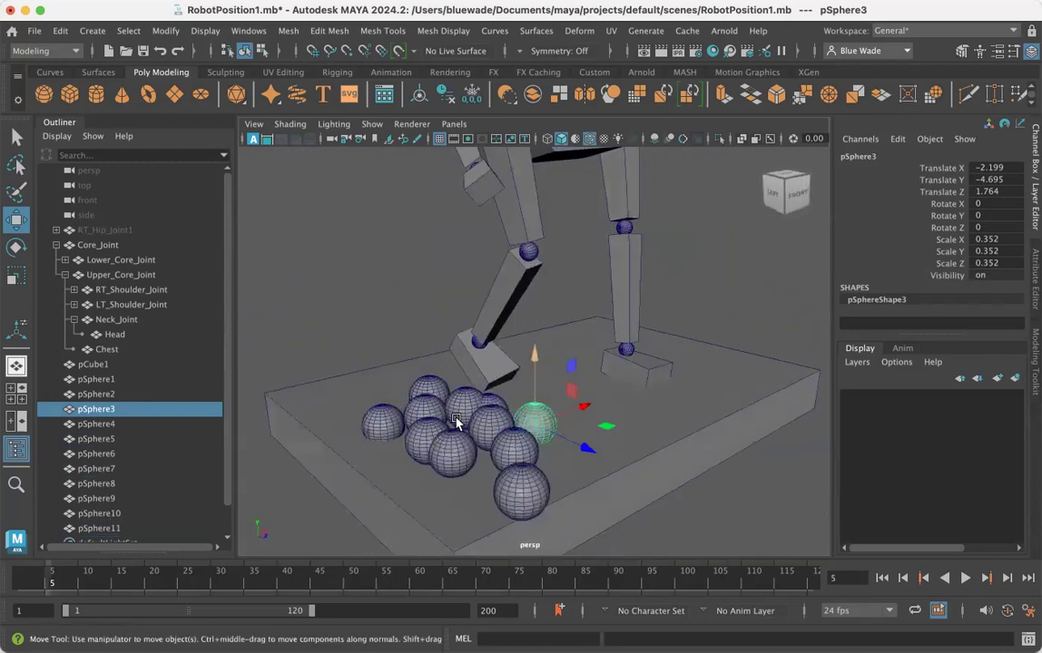
Step: Duplicate pSphere1 through pSphere11 and shift the copies along X, bringing pSphere22 to about -0.24 in Translate X
{"action": "left_click", "coordinate": [94, 364]}
{"action": "left_click", "coordinate": [107, 379]}
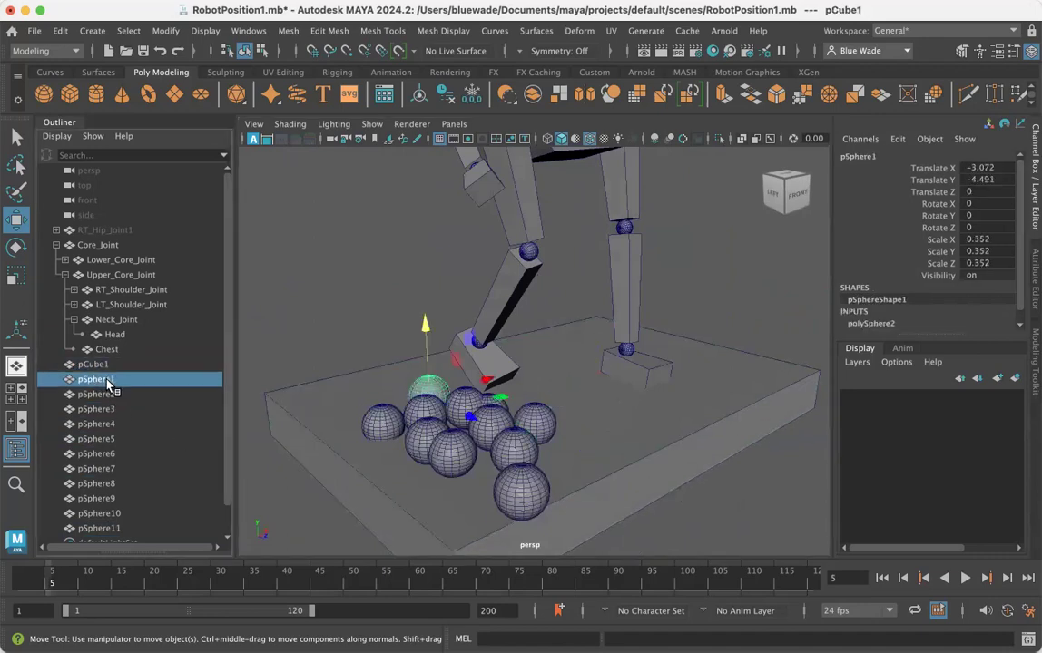
{"action": "scroll", "coordinate": [114, 407], "scroll_direction": "down", "scroll_amount": 1}
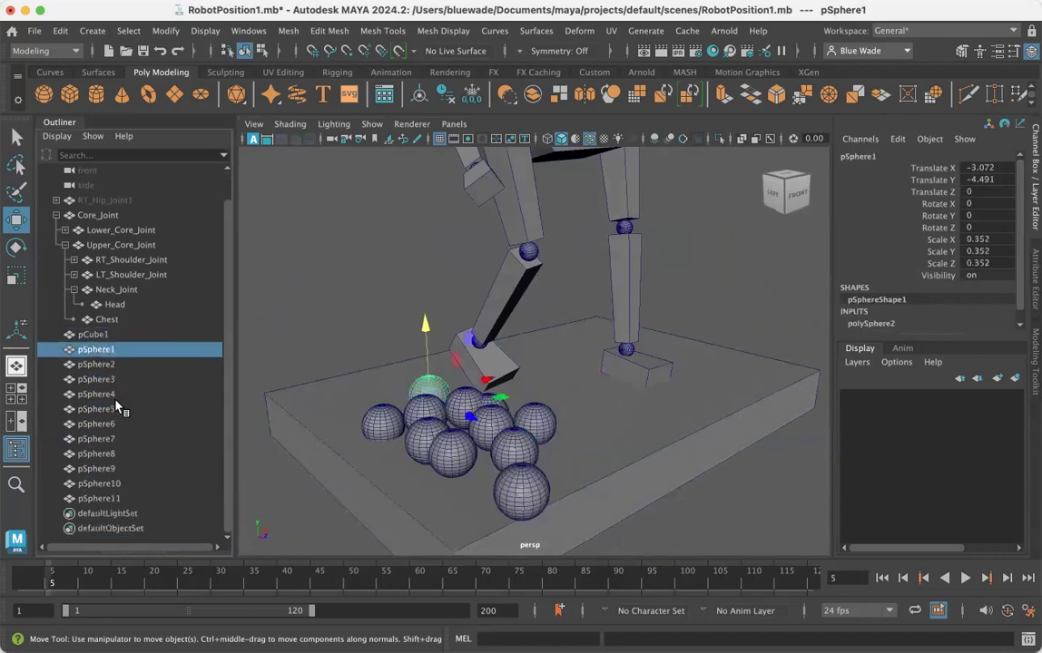
{"action": "left_click", "coordinate": [98, 498], "text": "shift"}
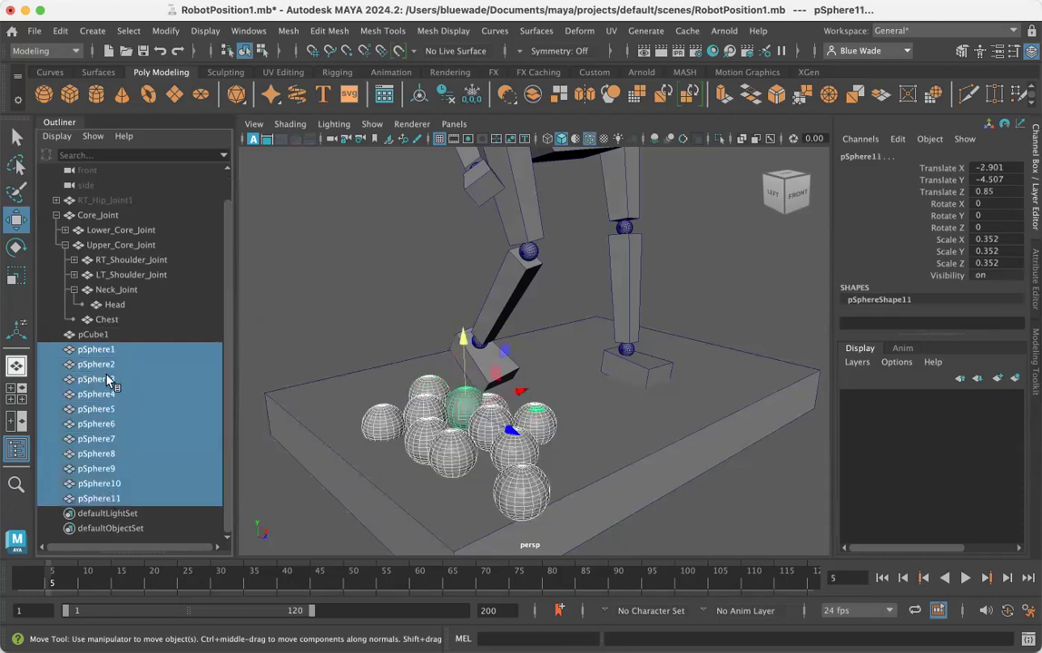
{"action": "key", "text": "super+d"}
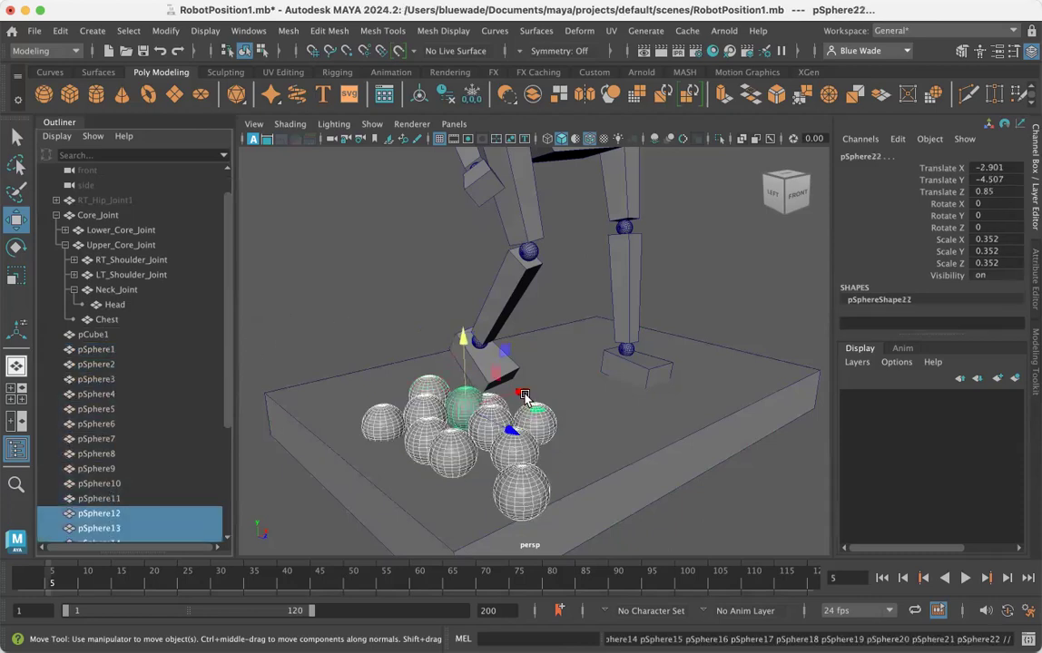
{"action": "left_click_drag", "start_coordinate": [523, 394], "coordinate": [614, 329]}
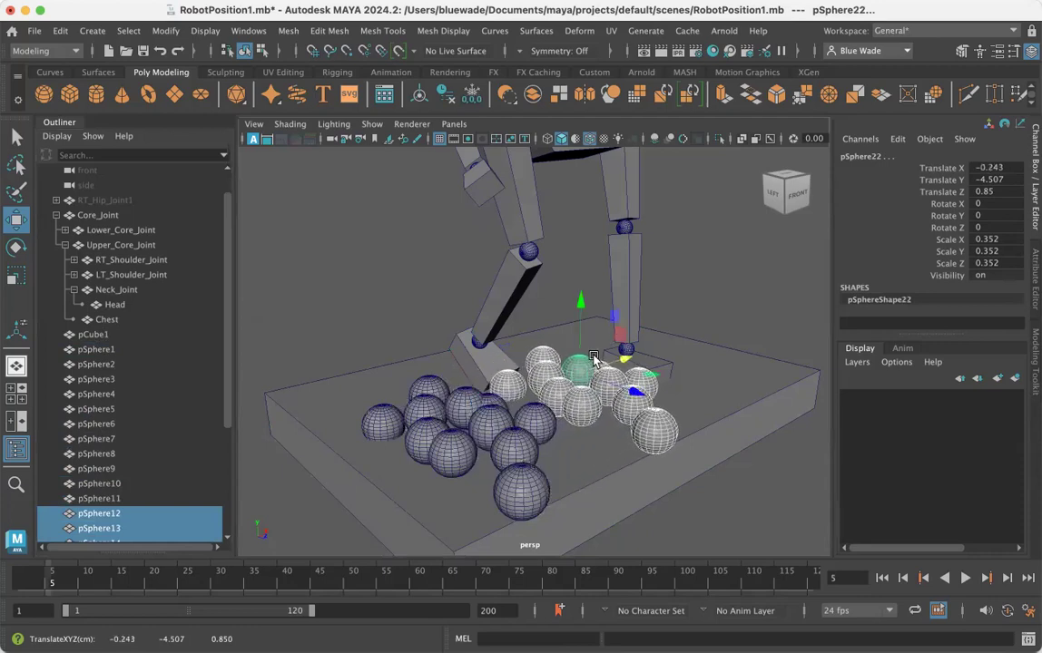
Step: Rotate the duplicated spheres to about -20.05 in Y and shift them closer to the originals, with pSphere22 at about -0.70 in X
{"action": "key", "text": "e"}
{"action": "mouse_move", "coordinate": [595, 395]}
{"action": "left_mouse_down"}
{"action": "mouse_move", "coordinate": [525, 411]}
{"action": "mouse_move", "coordinate": [549, 417]}
{"action": "mouse_move", "coordinate": [580, 396]}
{"action": "left_mouse_up"}
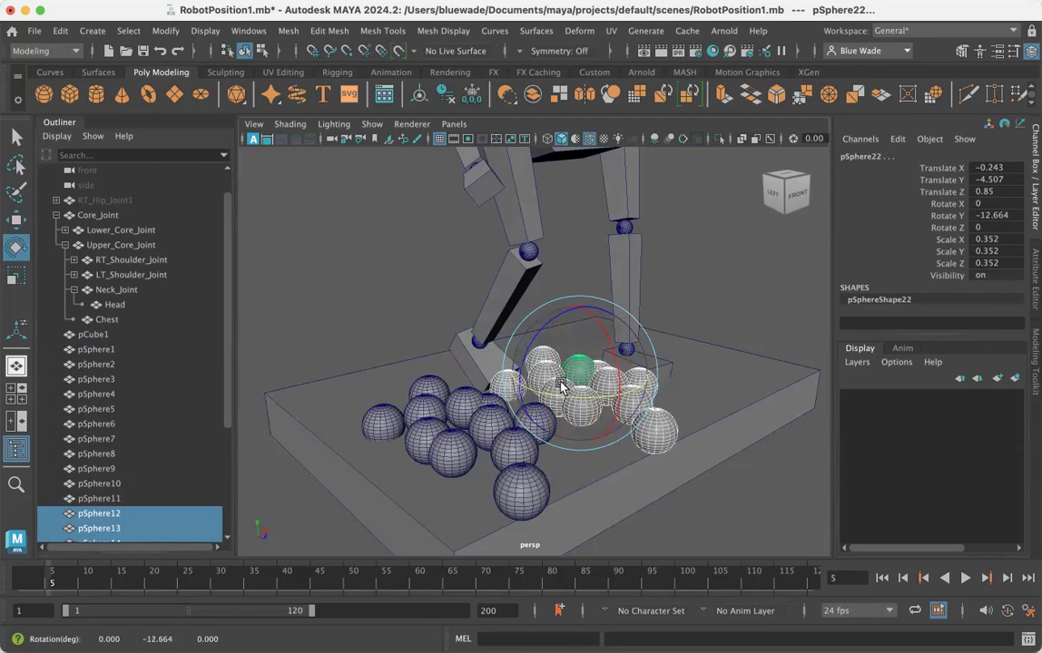
{"action": "key", "text": "w"}
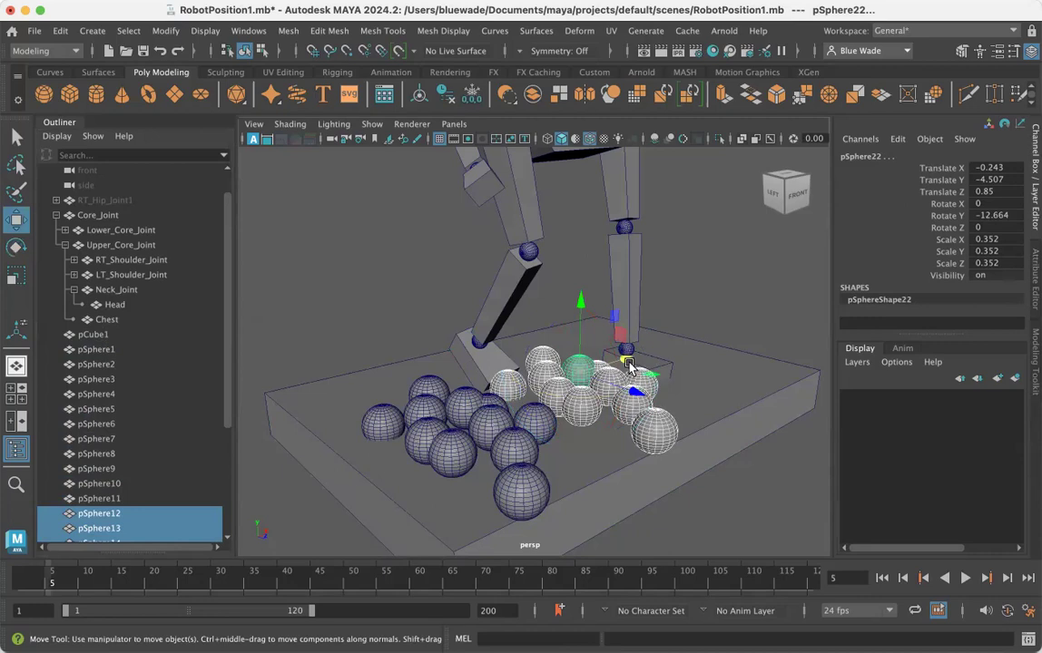
{"action": "left_click", "coordinate": [616, 372]}
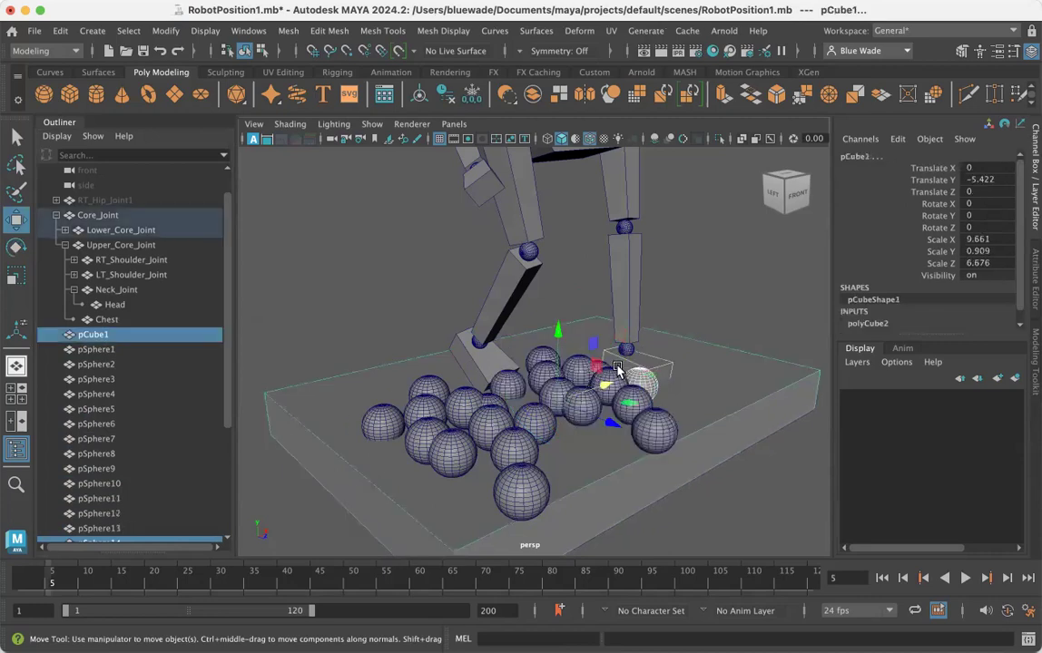
{"action": "key", "text": "super+z"}
{"action": "left_click_drag", "start_coordinate": [624, 361], "coordinate": [607, 370]}
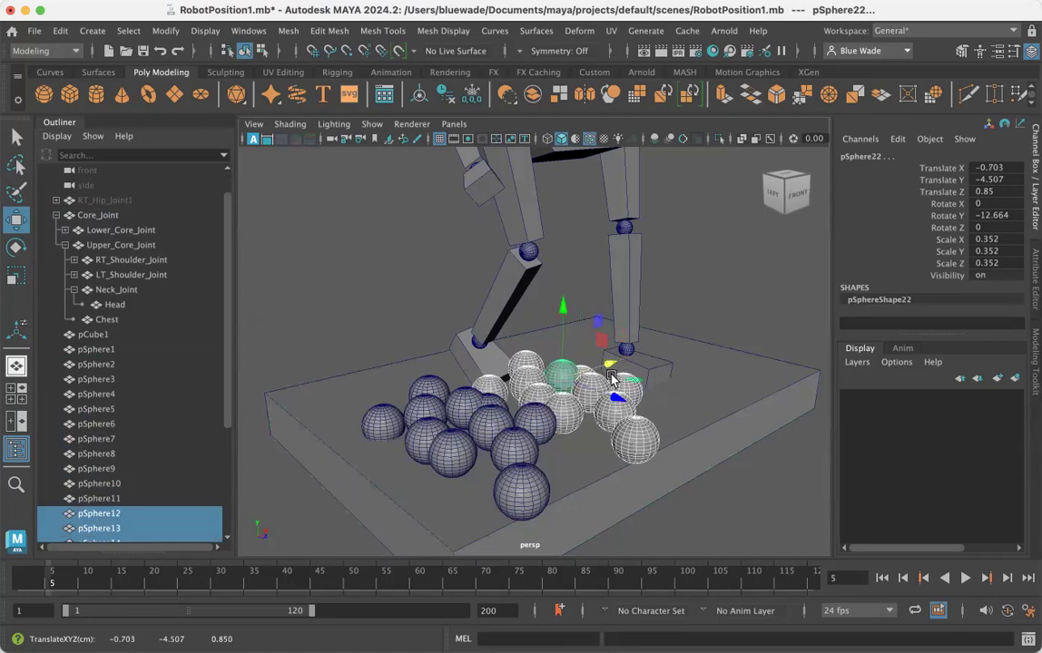
{"action": "key", "text": "e"}
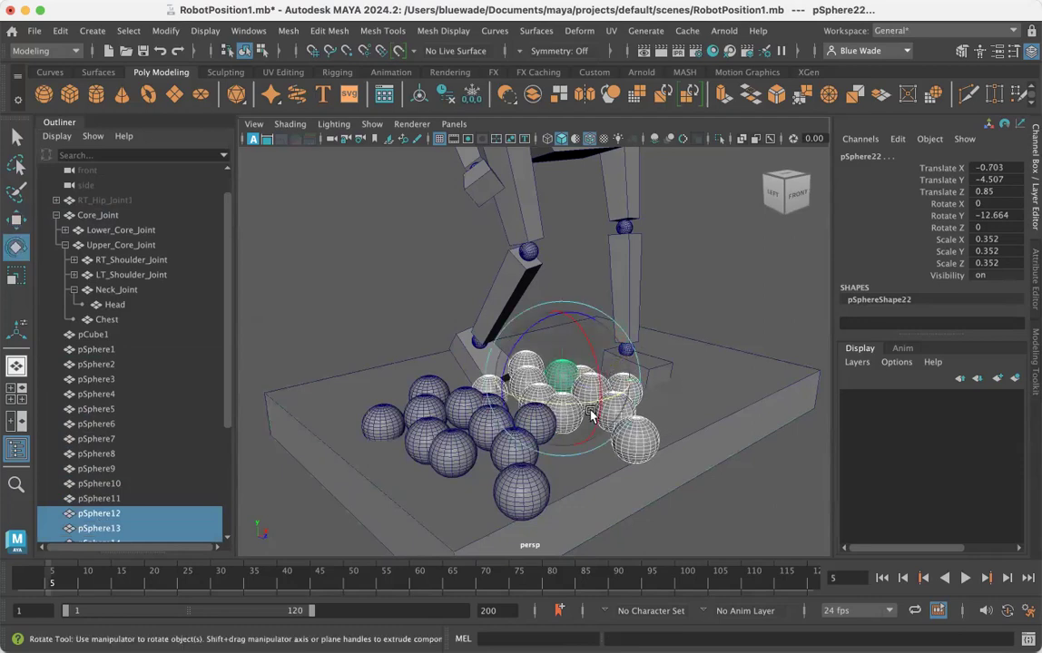
{"action": "left_click_drag", "start_coordinate": [573, 404], "coordinate": [565, 403]}
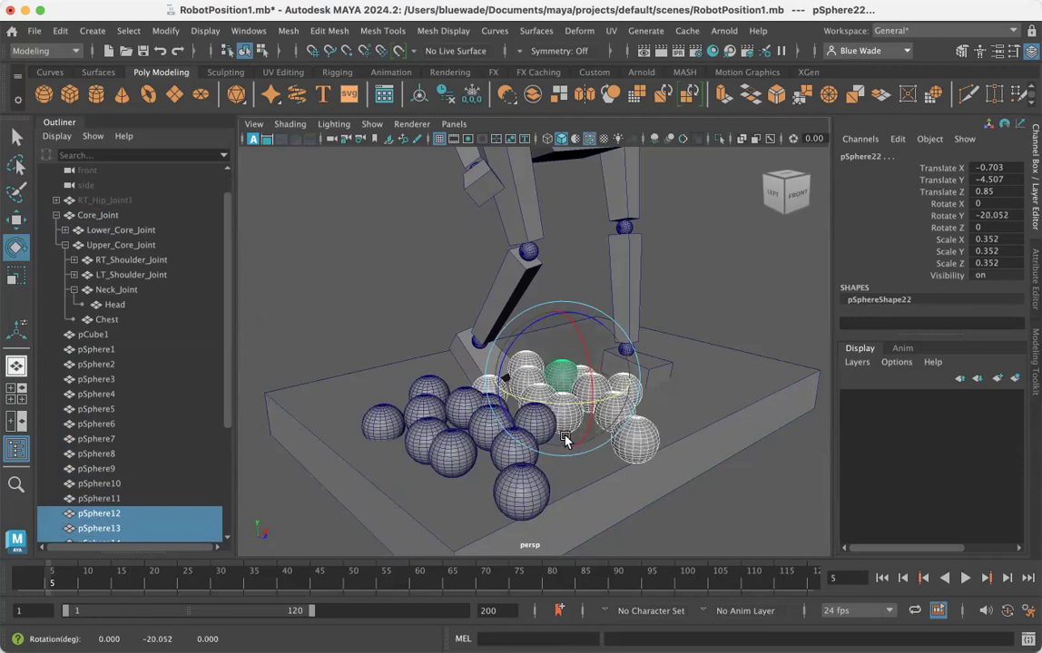
Step: Group the duplicated spheres and center the group's pivot
{"action": "key", "text": "super+g"}
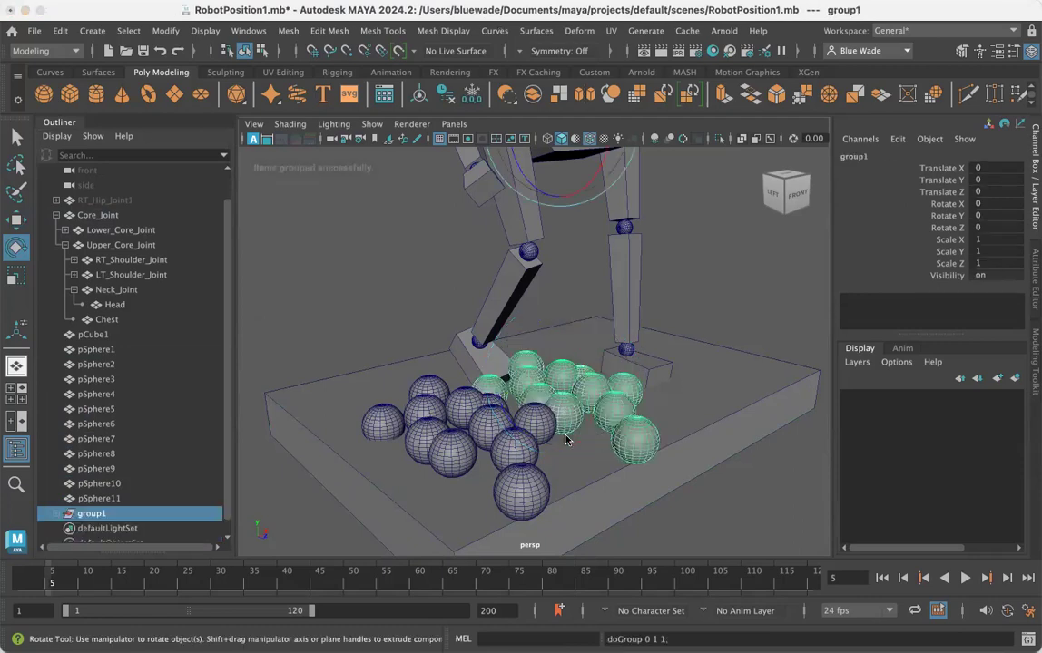
{"action": "left_click", "coordinate": [60, 31]}
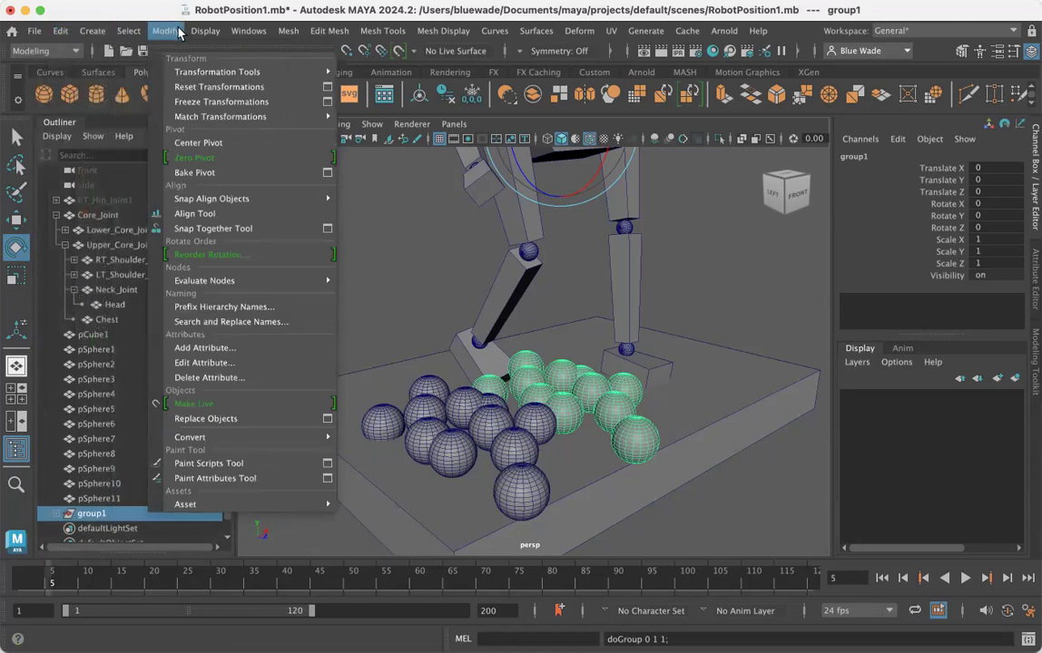
{"action": "left_click", "coordinate": [221, 142]}
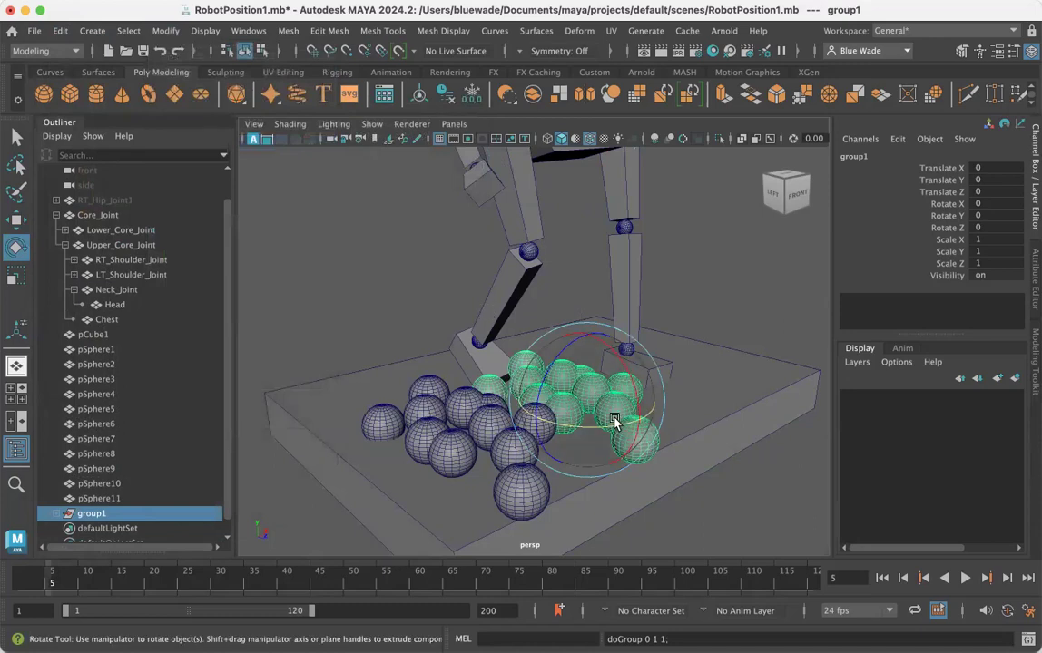
Step: Rotate group1 to about -30.04 in Y and lower it to about -0.055 in Translate Y
{"action": "left_click_drag", "start_coordinate": [614, 429], "coordinate": [575, 439]}
{"action": "key", "text": "w"}
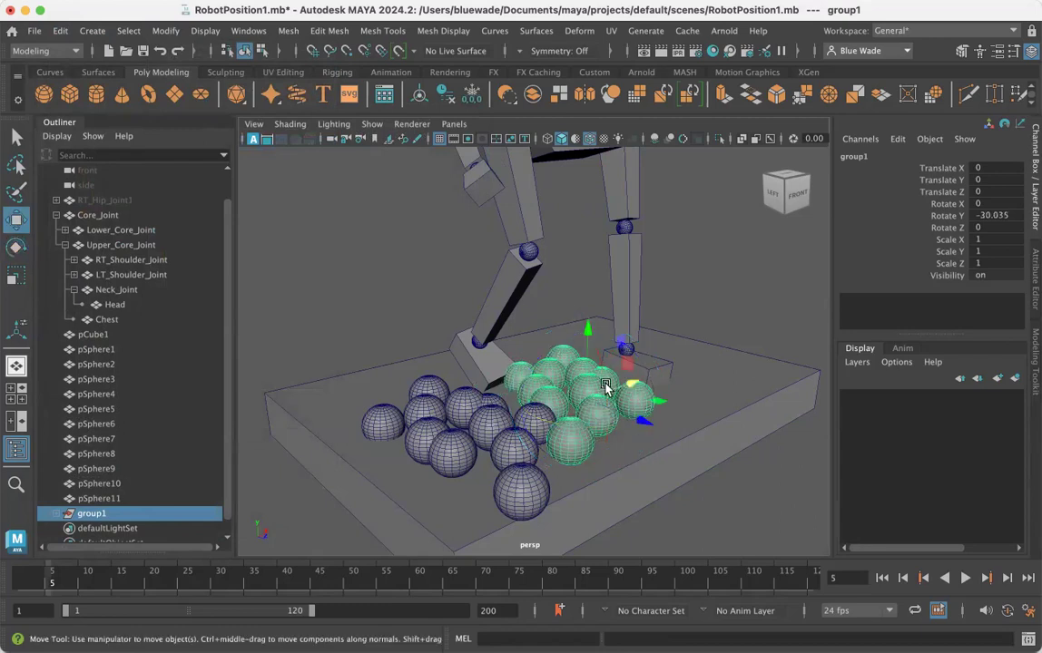
{"action": "left_click_drag", "start_coordinate": [590, 335], "coordinate": [587, 332]}
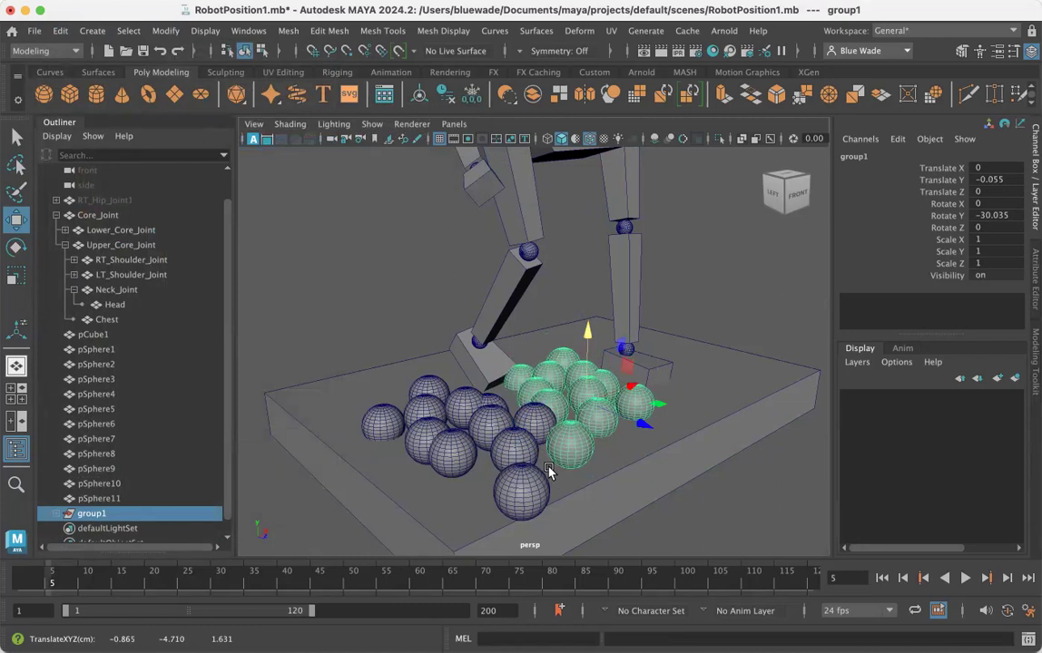
Step: Parent pSphere1 through pSphere11 under group1
{"action": "left_click", "coordinate": [102, 353]}
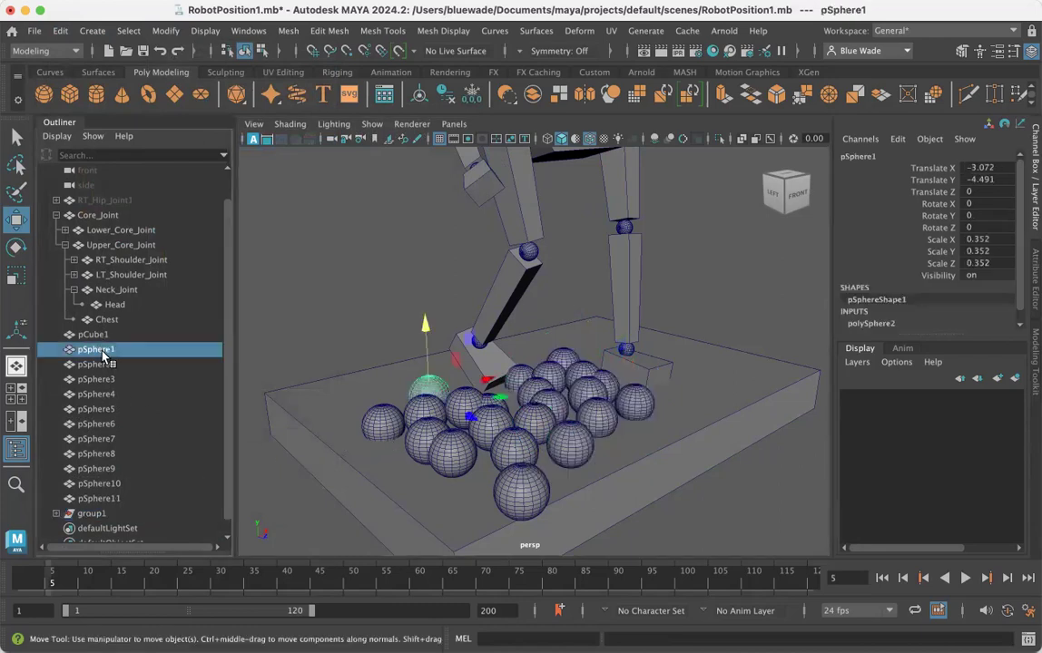
{"action": "left_click", "coordinate": [99, 499], "text": "shift"}
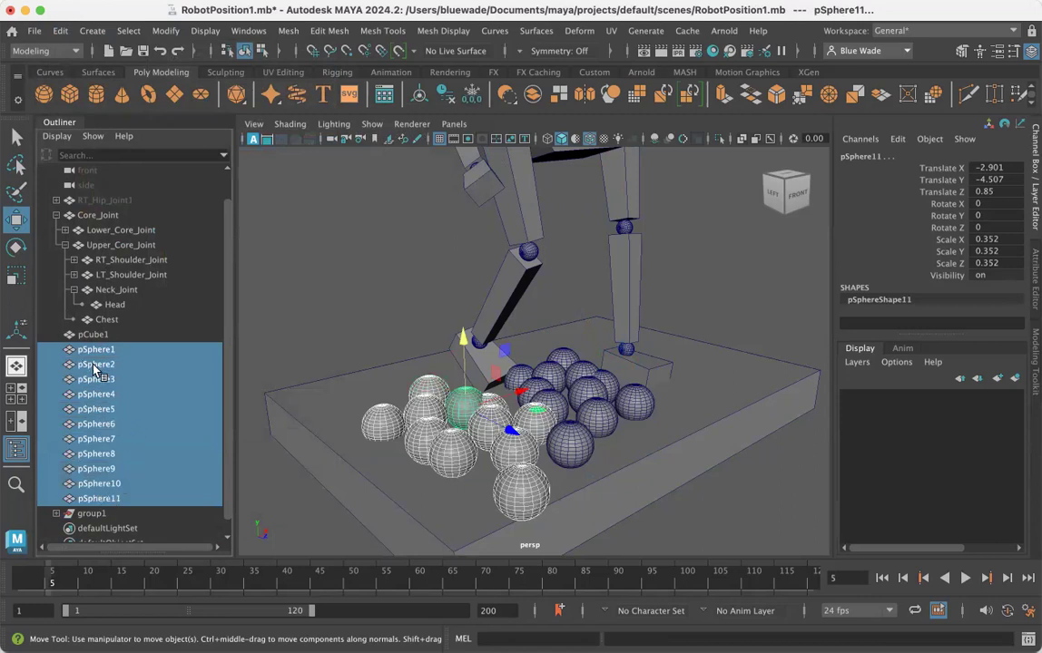
{"action": "left_click_drag", "start_coordinate": [94, 370], "coordinate": [104, 514]}
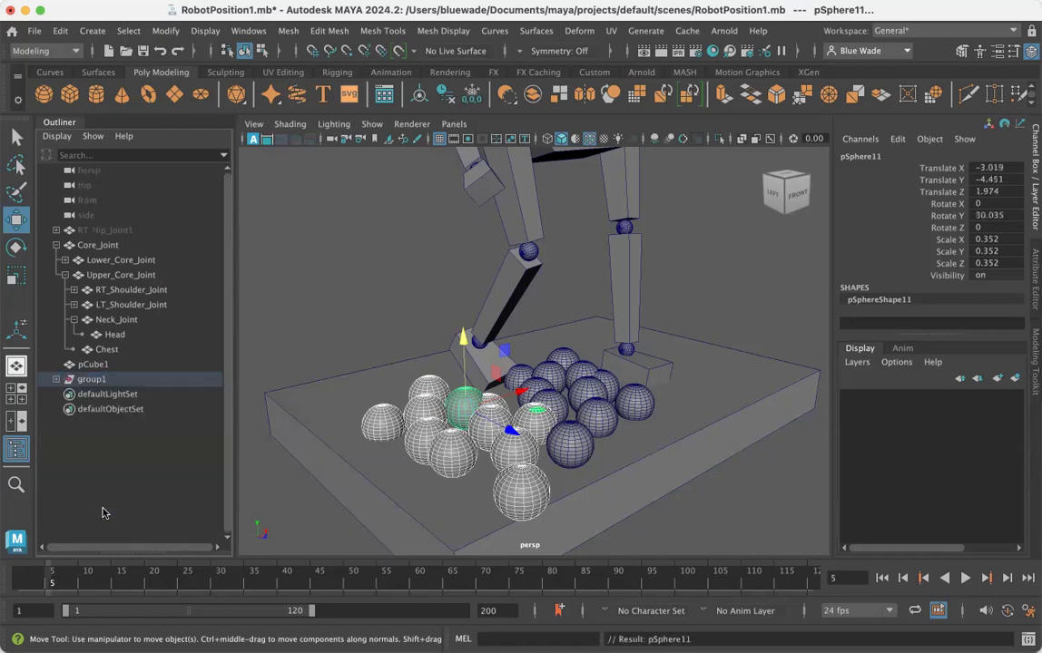
Step: Duplicate group1 and move the copy to about 3.45 in Translate X and -0.349 in Translate Z
{"action": "left_click", "coordinate": [71, 380]}
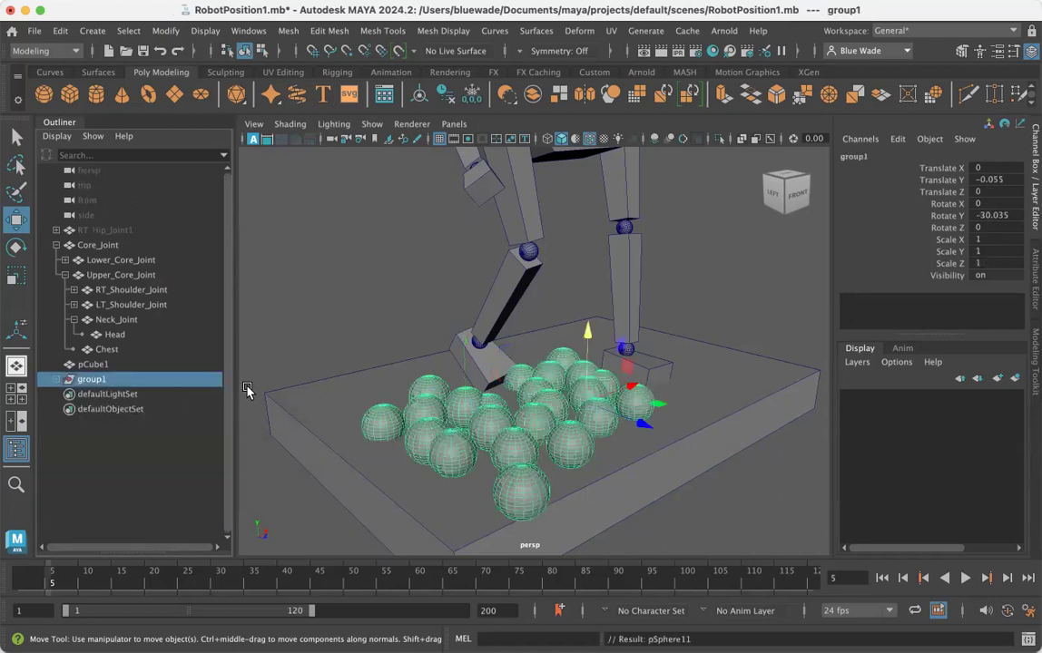
{"action": "key", "text": "ctrl+d"}
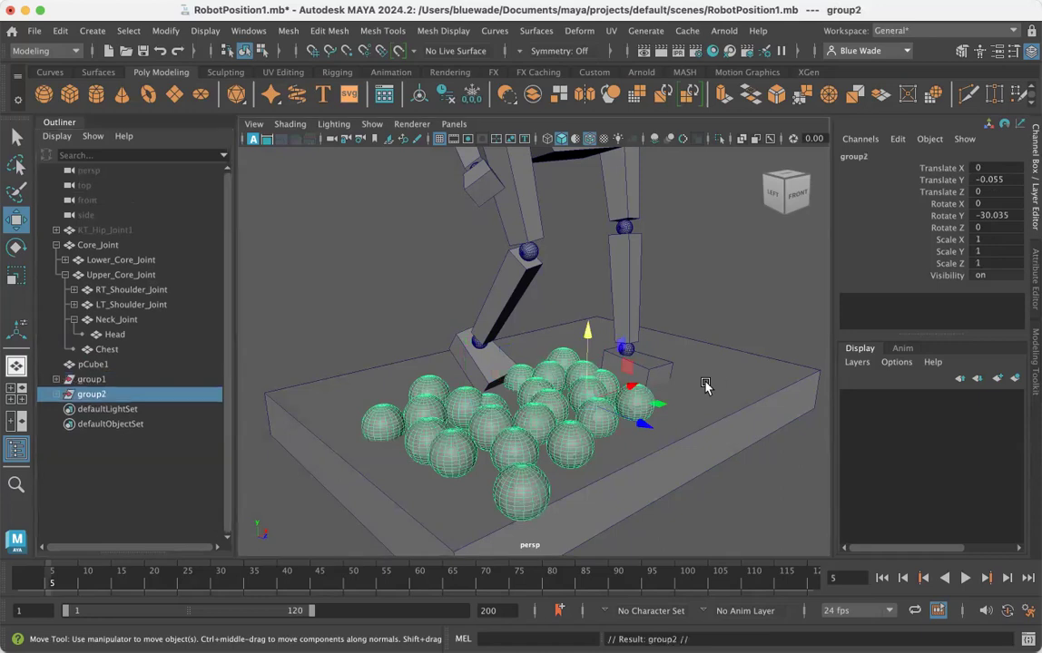
{"action": "left_click_drag", "start_coordinate": [639, 392], "coordinate": [723, 317]}
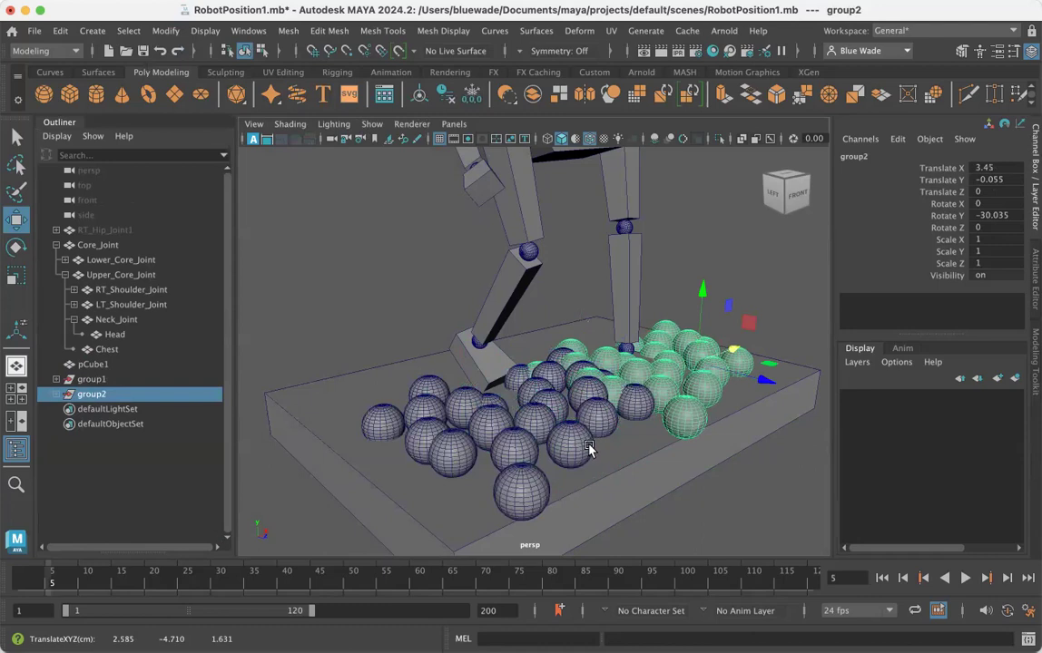
{"action": "left_click_drag", "start_coordinate": [562, 472], "coordinate": [644, 414], "text": "alt"}
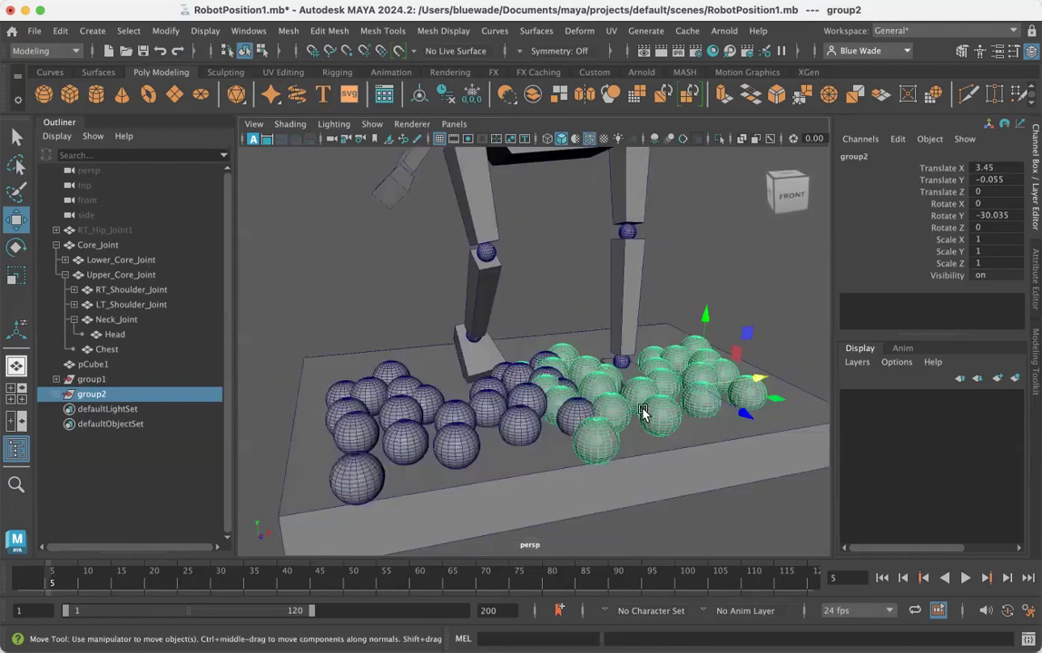
{"action": "left_click_drag", "start_coordinate": [745, 414], "coordinate": [731, 411]}
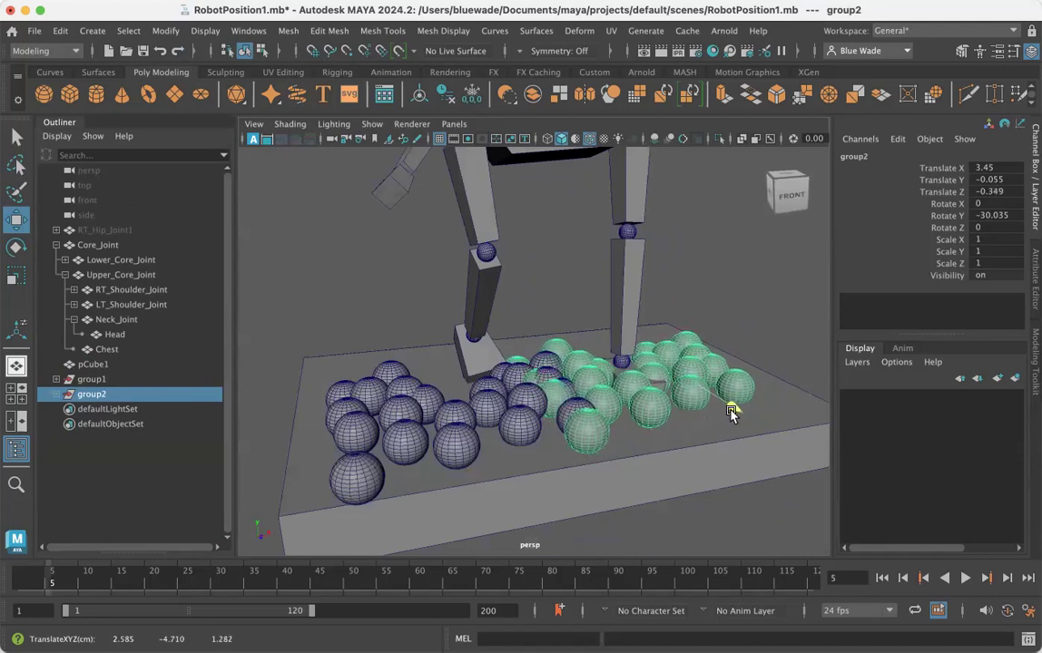
Step: Rotate group2 to about -6.66 in X, -29.35 in Y and 13.40 in Z
{"action": "left_click_drag", "start_coordinate": [687, 465], "coordinate": [645, 460], "text": "alt"}
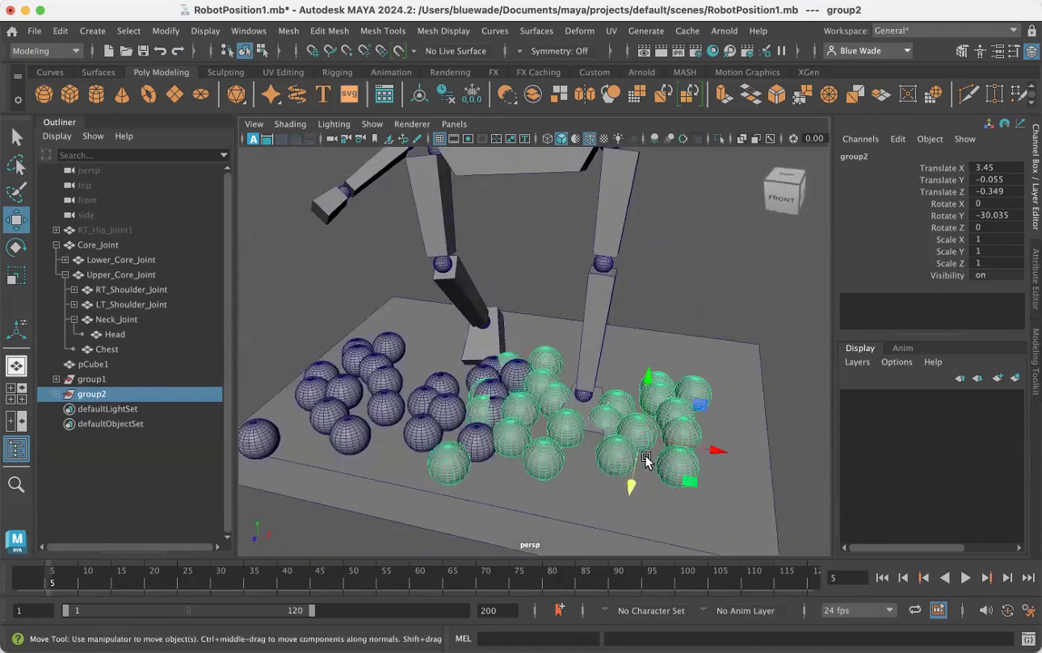
{"action": "key", "text": "e"}
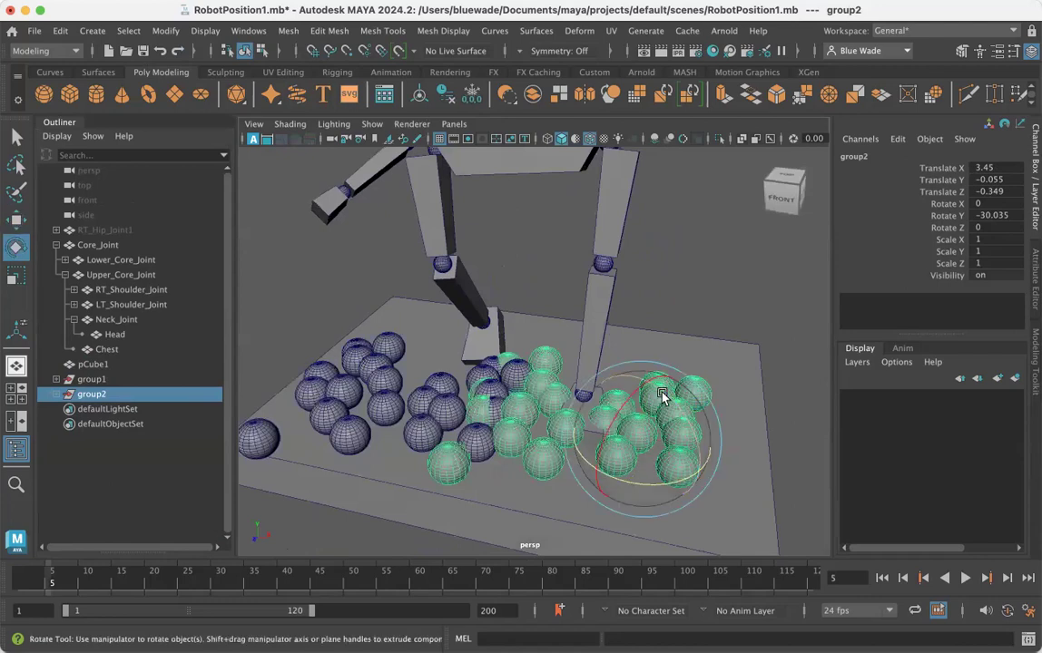
{"action": "mouse_move", "coordinate": [665, 399]}
{"action": "left_mouse_down"}
{"action": "mouse_move", "coordinate": [678, 409]}
{"action": "mouse_move", "coordinate": [653, 389]}
{"action": "left_mouse_up"}
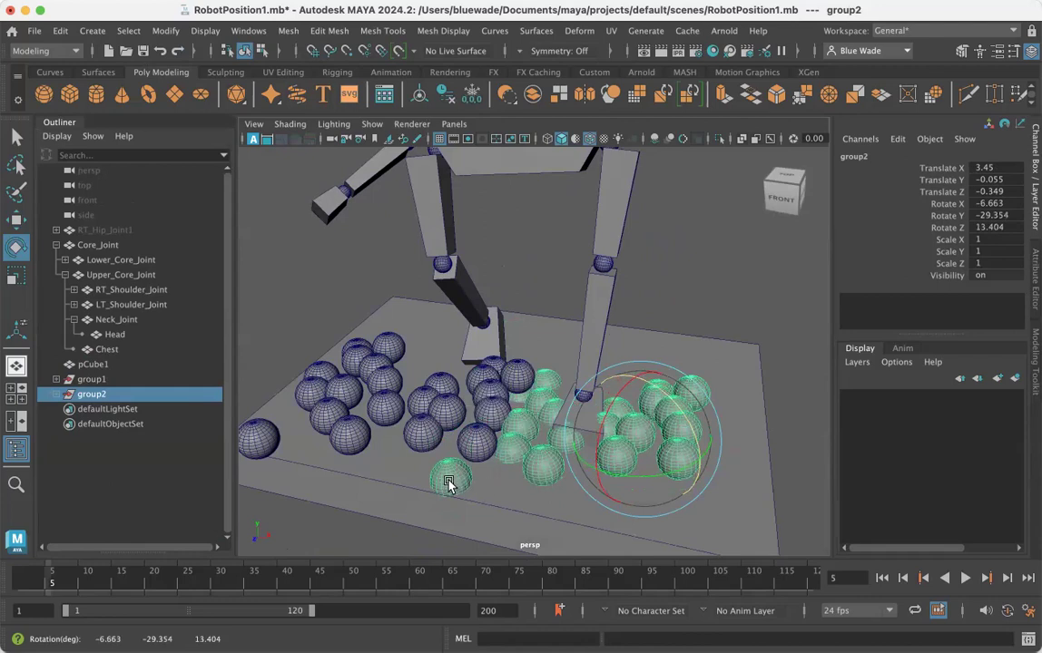
Step: Duplicate group1 and group2 together and move the copies toward the platform's rear, with group2's copy at about -2.622 in Translate Z
{"action": "left_click", "coordinate": [82, 378]}
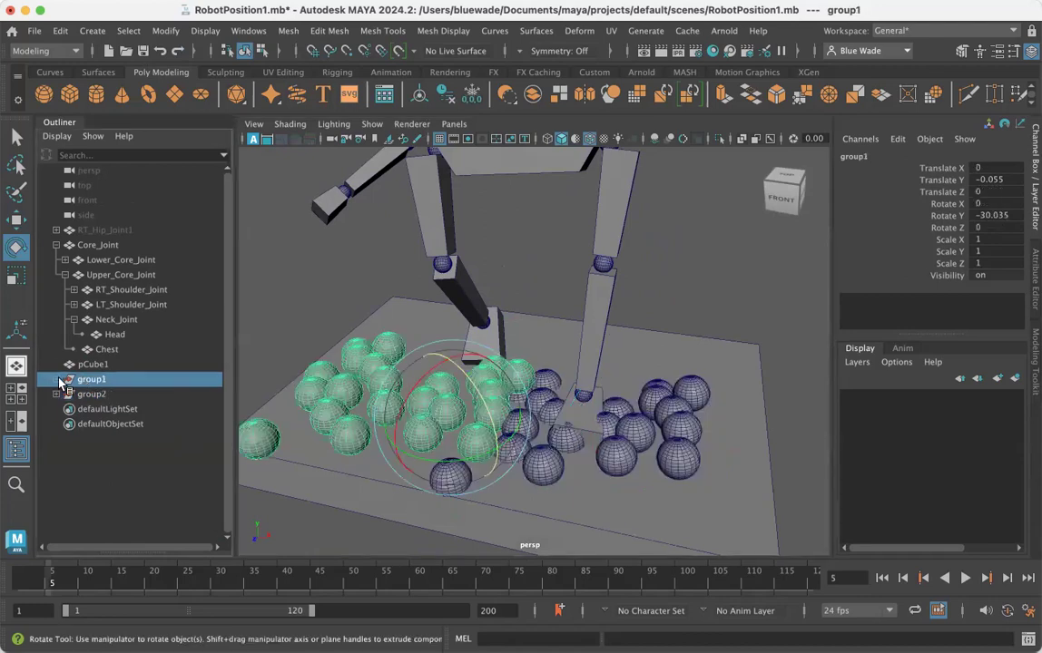
{"action": "left_click", "coordinate": [88, 394], "text": "shift"}
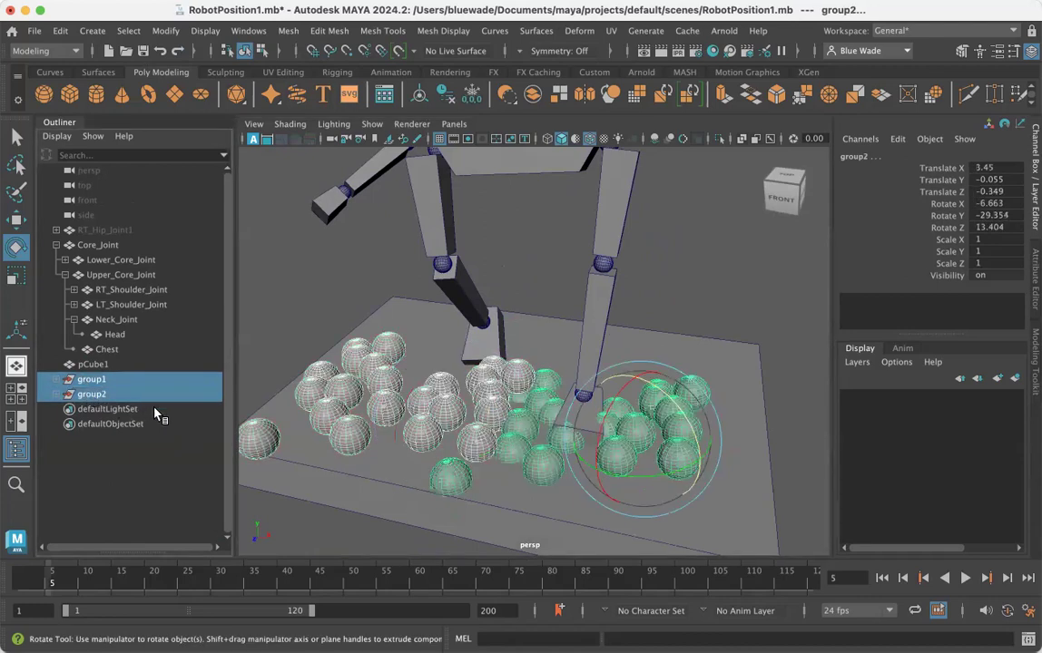
{"action": "key", "text": "ctrl+d"}
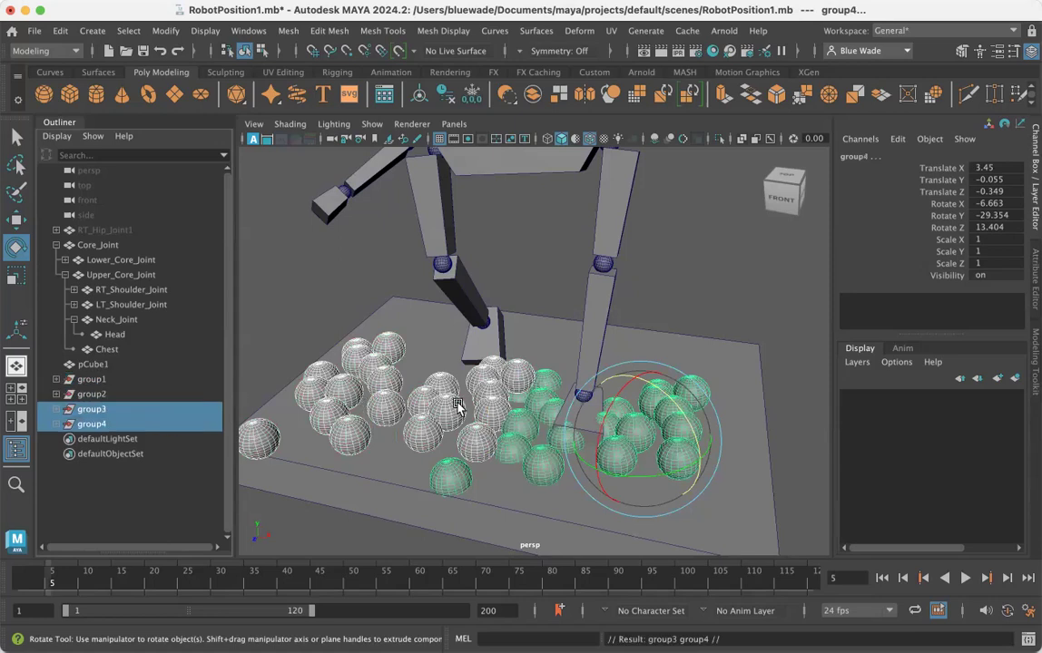
{"action": "key", "text": "w"}
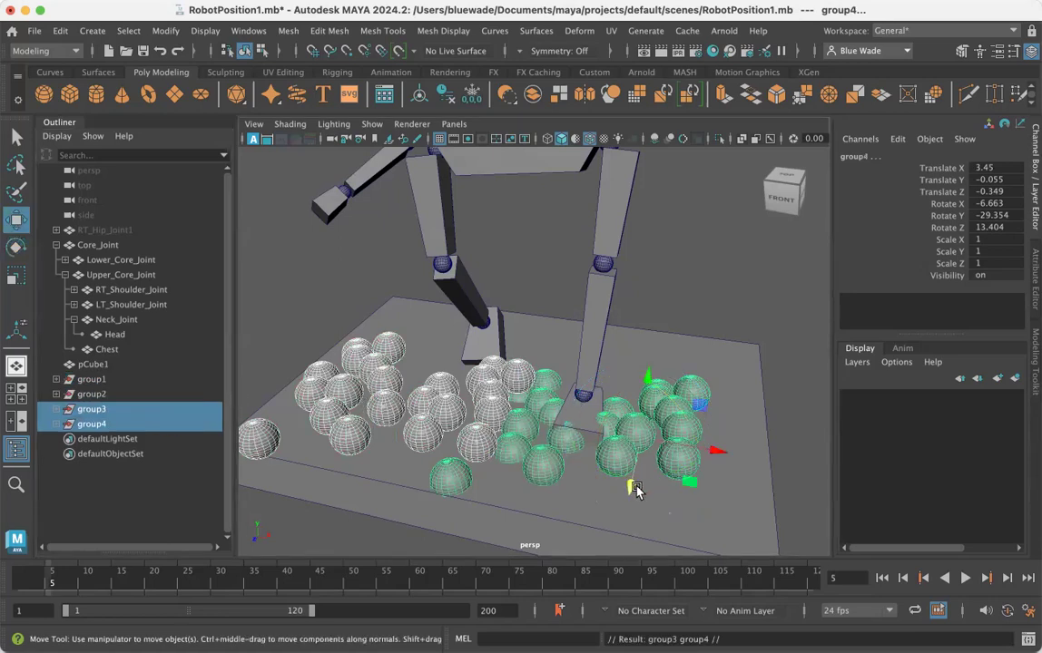
{"action": "left_click_drag", "start_coordinate": [632, 490], "coordinate": [642, 408]}
Step: Examine how the sphere groups cover the platform around the robot's feet from several angles
{"action": "left_click_drag", "start_coordinate": [646, 484], "coordinate": [679, 466], "text": "alt"}
{"action": "left_click_drag", "start_coordinate": [606, 397], "coordinate": [628, 466], "text": "alt"}
{"action": "right_click_drag", "start_coordinate": [652, 415], "coordinate": [644, 414], "text": "alt"}
{"action": "left_click_drag", "start_coordinate": [641, 414], "coordinate": [586, 386], "text": "alt"}
{"action": "right_click_drag", "start_coordinate": [586, 386], "coordinate": [622, 400], "text": "alt"}
{"action": "left_click_drag", "start_coordinate": [622, 400], "coordinate": [512, 305], "text": "alt"}
{"action": "left_click_drag", "start_coordinate": [548, 338], "coordinate": [499, 350], "text": "alt"}
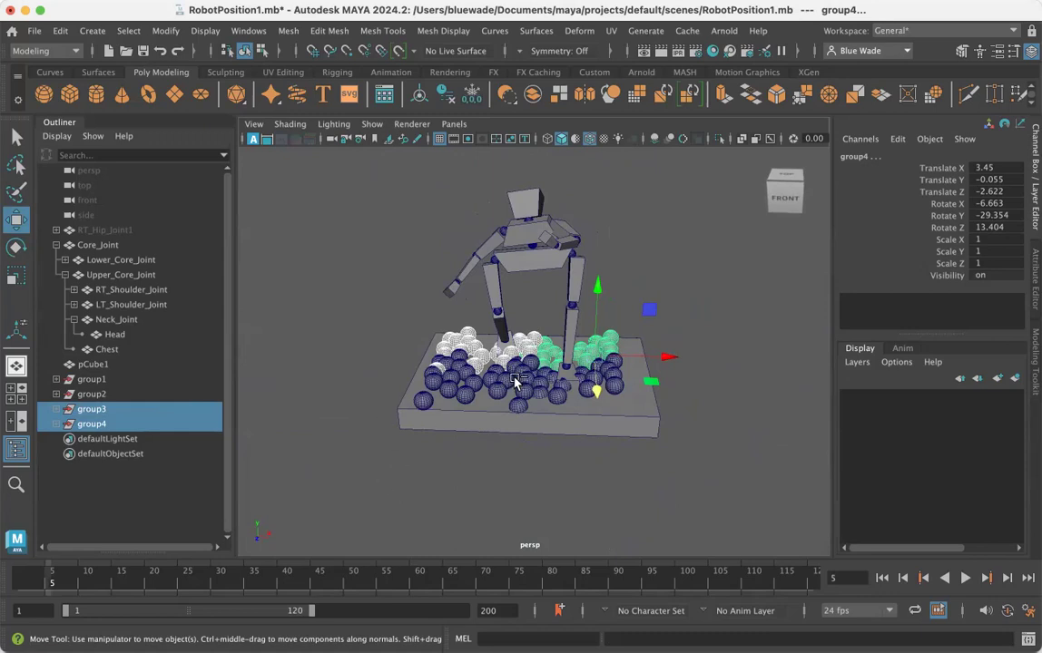
{"action": "right_click_drag", "start_coordinate": [505, 368], "coordinate": [577, 384], "text": "alt"}
{"action": "left_click_drag", "start_coordinate": [577, 383], "coordinate": [542, 387], "text": "alt"}
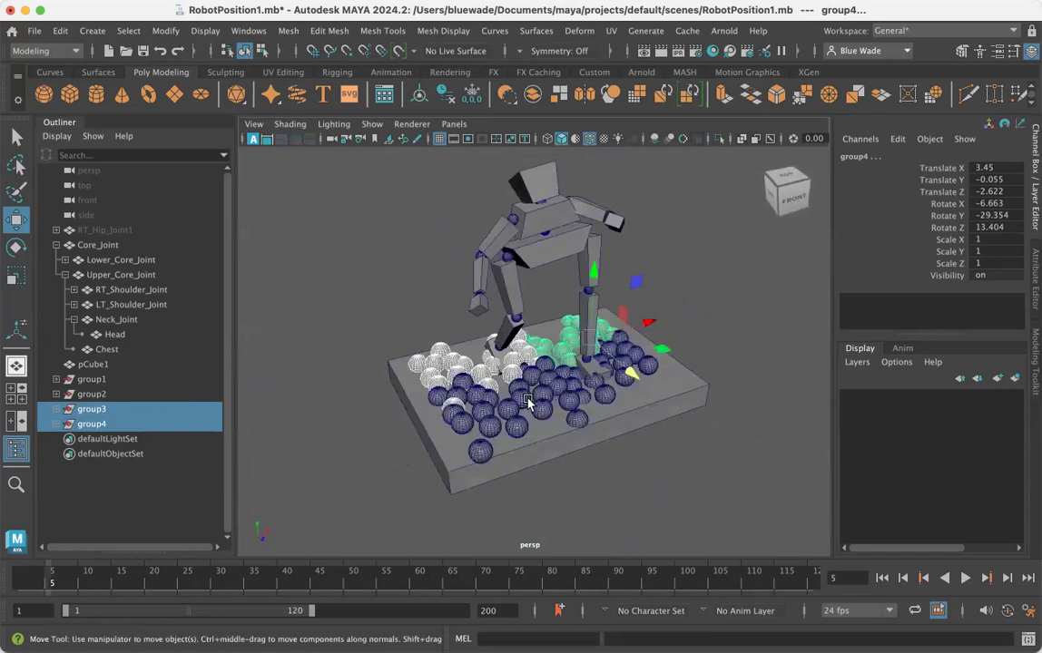
Step: Scale pSphere17 in group1 uniformly up to about 0.752
{"action": "left_click", "coordinate": [551, 417]}
{"action": "left_click", "coordinate": [541, 411]}
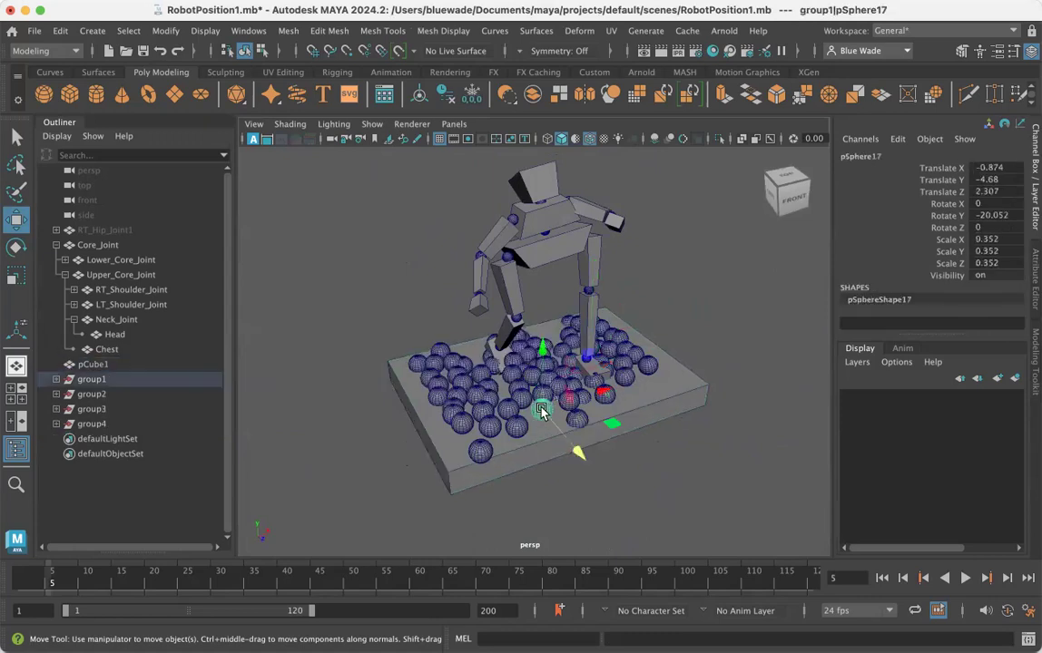
{"action": "key", "text": "e"}
{"action": "key", "text": "r"}
{"action": "left_click_drag", "start_coordinate": [543, 413], "coordinate": [581, 402]}
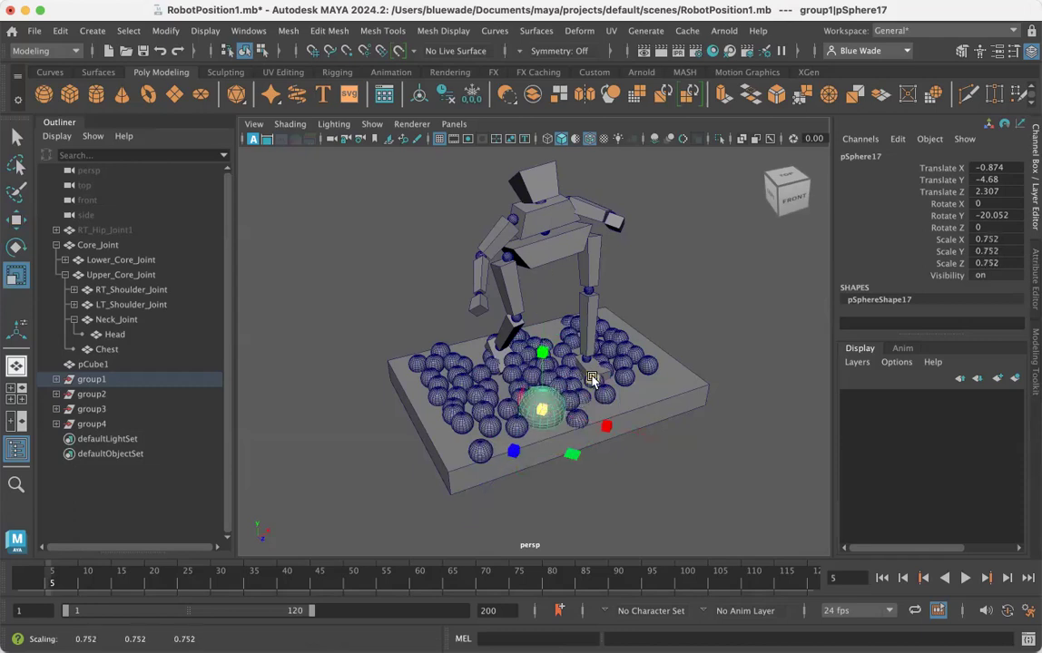
Step: Enlarge pSphere11 in group2 to a uniform scale of about 0.496 and pSphere9 in group1 to about 0.507
{"action": "left_click", "coordinate": [566, 373]}
{"action": "left_click_drag", "start_coordinate": [564, 374], "coordinate": [576, 375]}
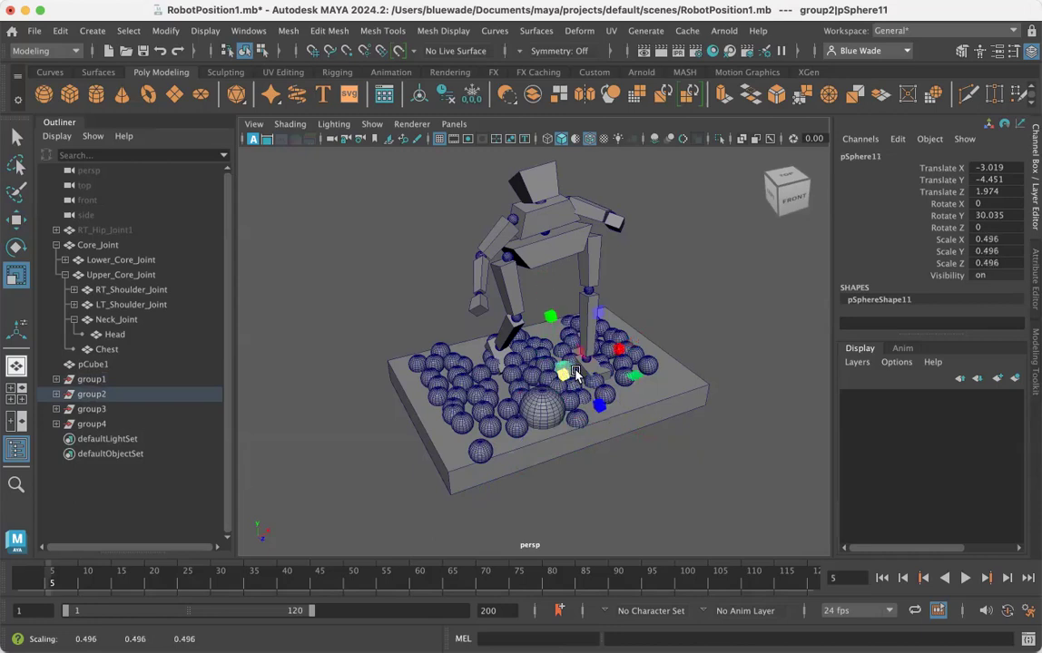
{"action": "left_click", "coordinate": [459, 394]}
{"action": "left_click_drag", "start_coordinate": [459, 393], "coordinate": [470, 396]}
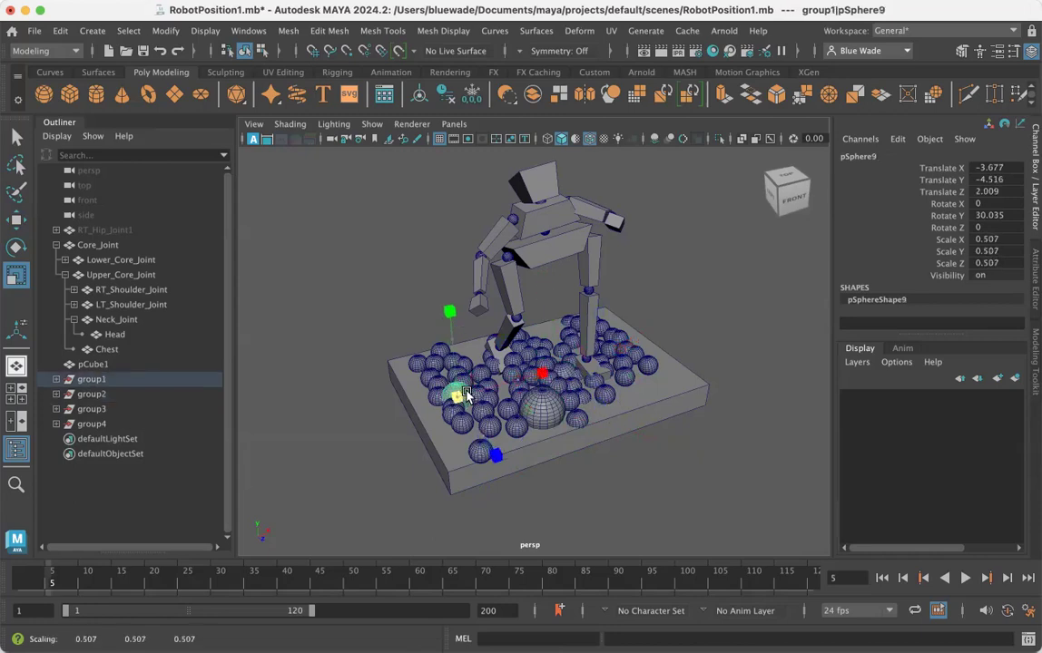
Step: Scale pSphere14 in group2, near the platform's front edge, uniformly up to about 0.503
{"action": "left_click_drag", "start_coordinate": [511, 463], "coordinate": [570, 413], "text": "alt"}
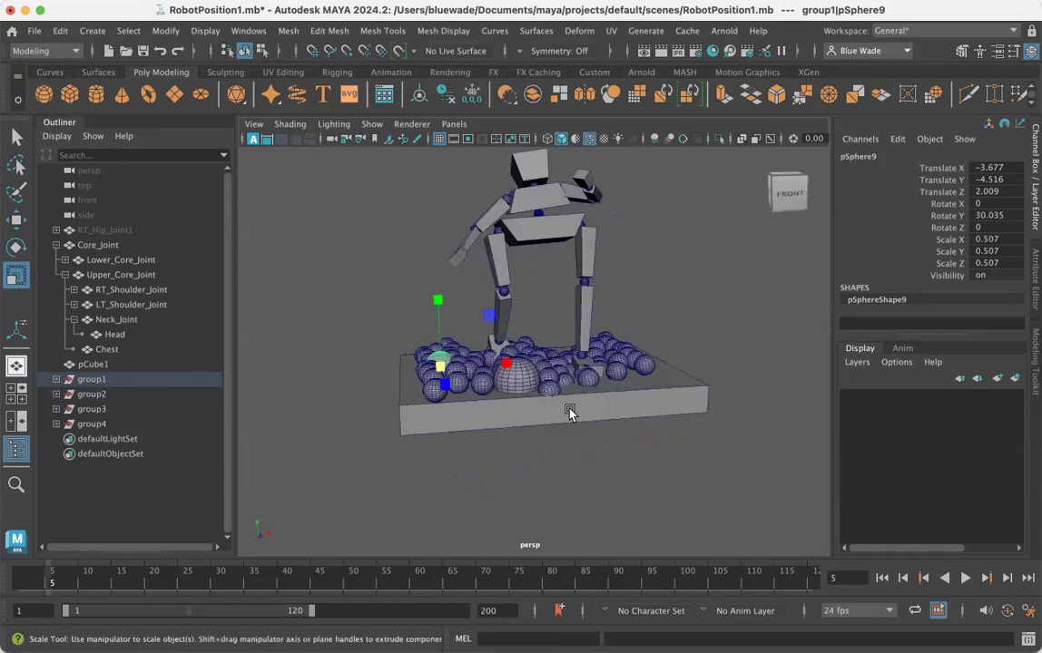
{"action": "left_click", "coordinate": [642, 364]}
{"action": "left_click_drag", "start_coordinate": [642, 365], "coordinate": [655, 365]}
Step: Create a polygon Type object in the scene
{"action": "left_click_drag", "start_coordinate": [561, 395], "coordinate": [628, 379], "text": "alt"}
{"action": "right_click_drag", "start_coordinate": [628, 379], "coordinate": [635, 381], "text": "alt"}
{"action": "left_click_drag", "start_coordinate": [635, 381], "coordinate": [595, 365], "text": "alt"}
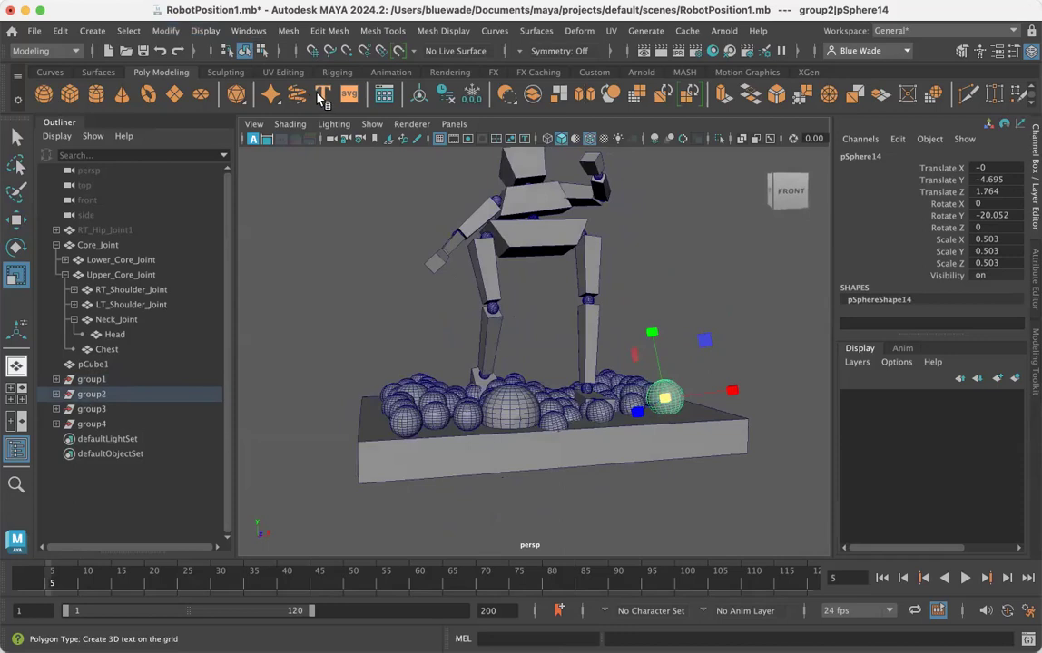
{"action": "left_click", "coordinate": [94, 33]}
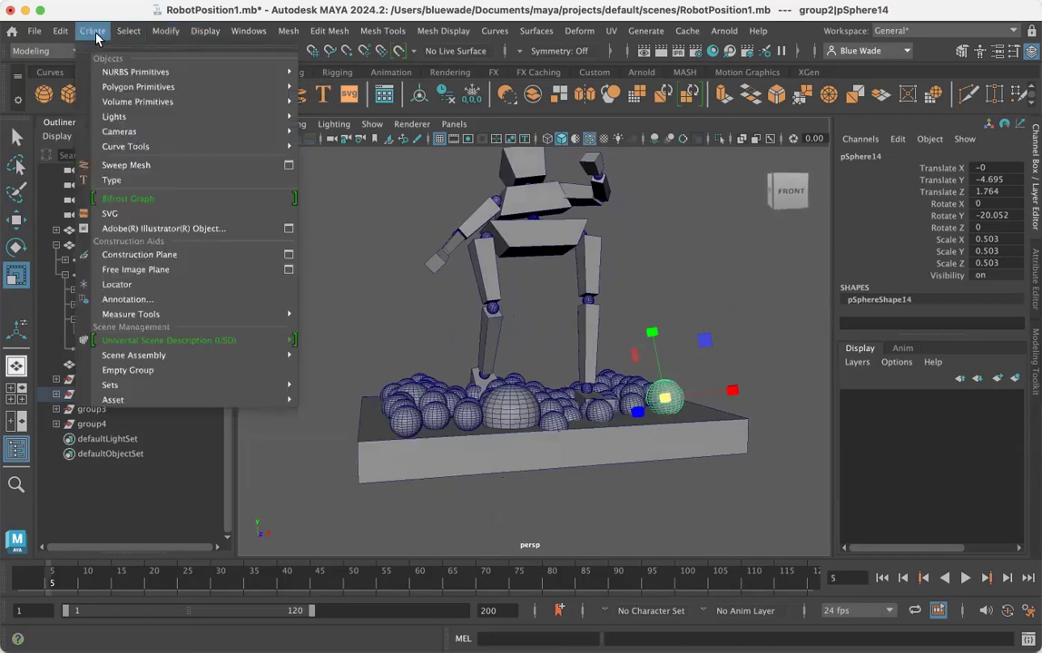
{"action": "left_click", "coordinate": [129, 181]}
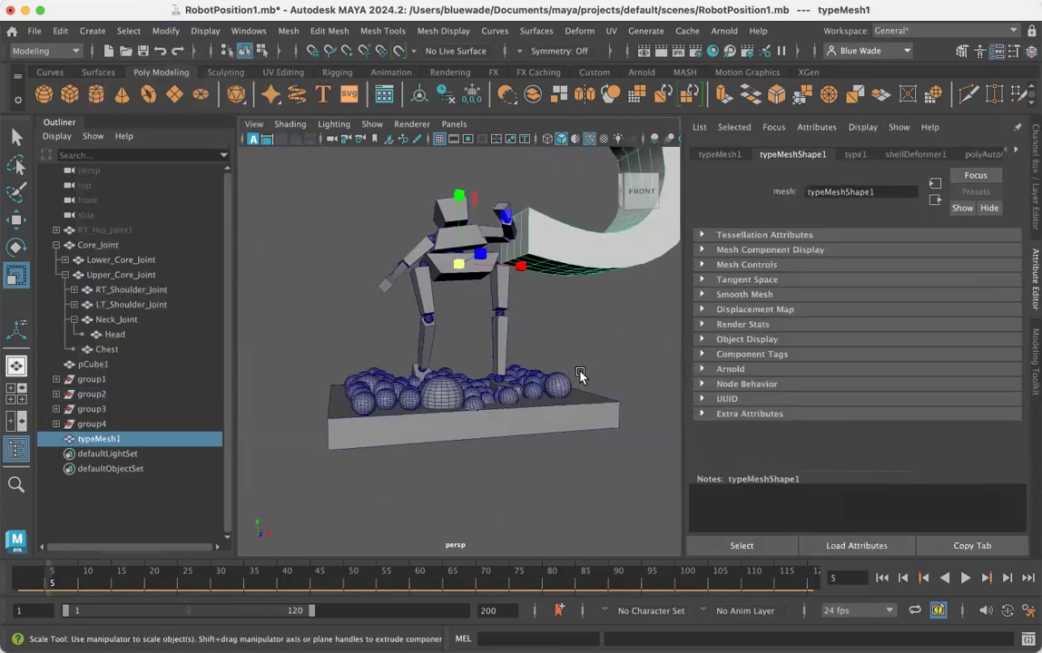
Step: Replace the Type object's default text with "Robot"
{"action": "right_click_drag", "start_coordinate": [628, 388], "coordinate": [533, 352], "text": "alt"}
{"action": "middle_click_drag", "start_coordinate": [534, 353], "coordinate": [394, 406], "text": "alt"}
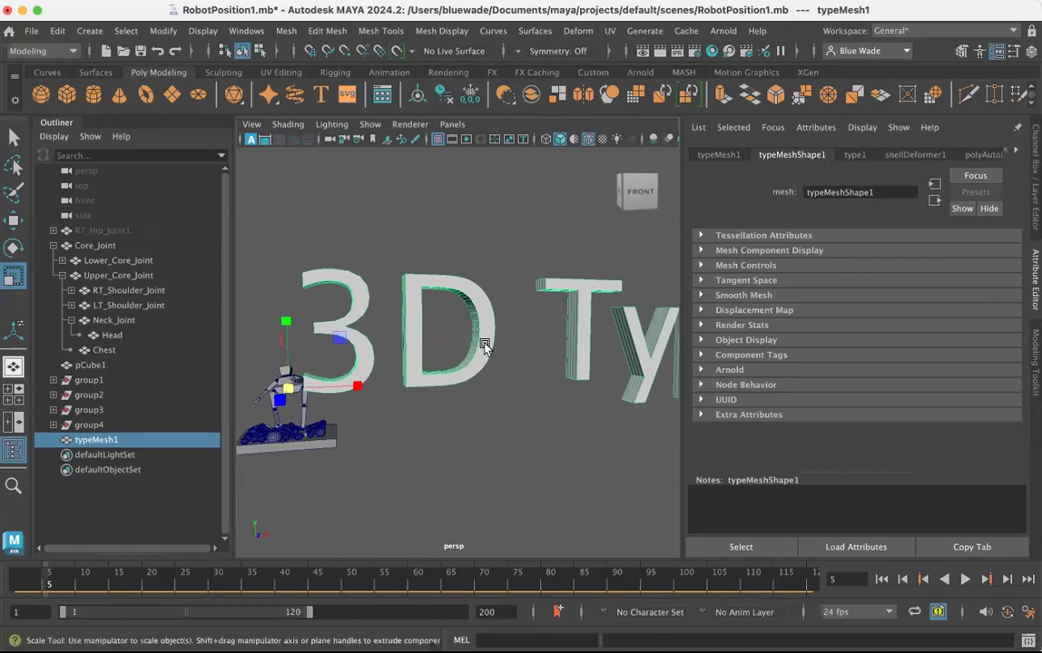
{"action": "left_click_drag", "start_coordinate": [513, 348], "coordinate": [556, 345], "text": "alt"}
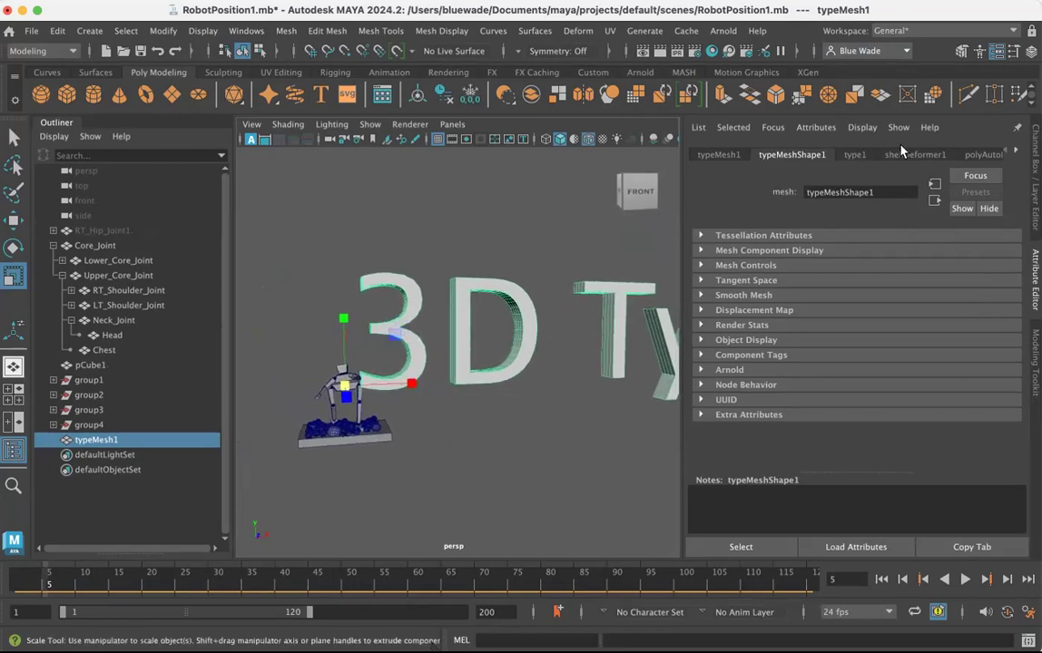
{"action": "left_click", "coordinate": [853, 155]}
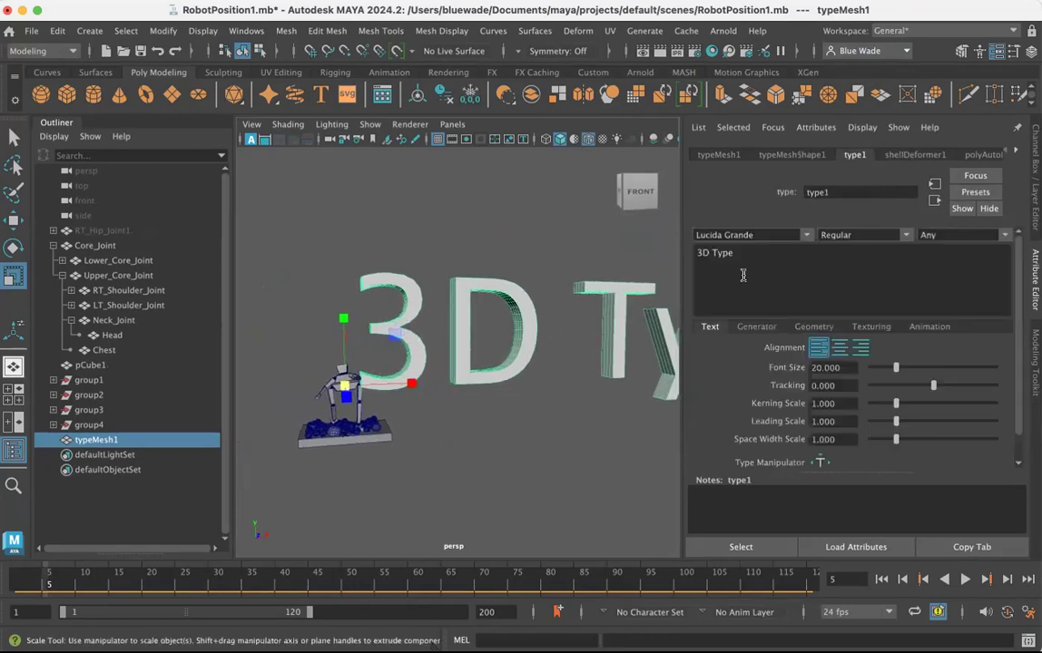
{"action": "left_click_drag", "start_coordinate": [732, 255], "coordinate": [674, 255]}
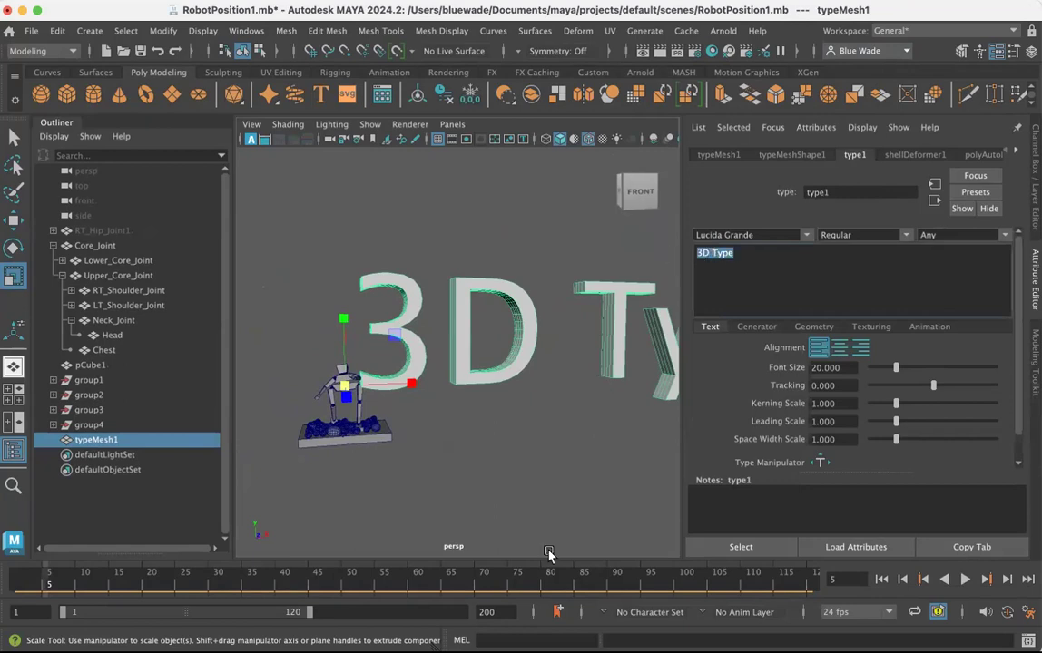
{"action": "type", "text": "Robot"}
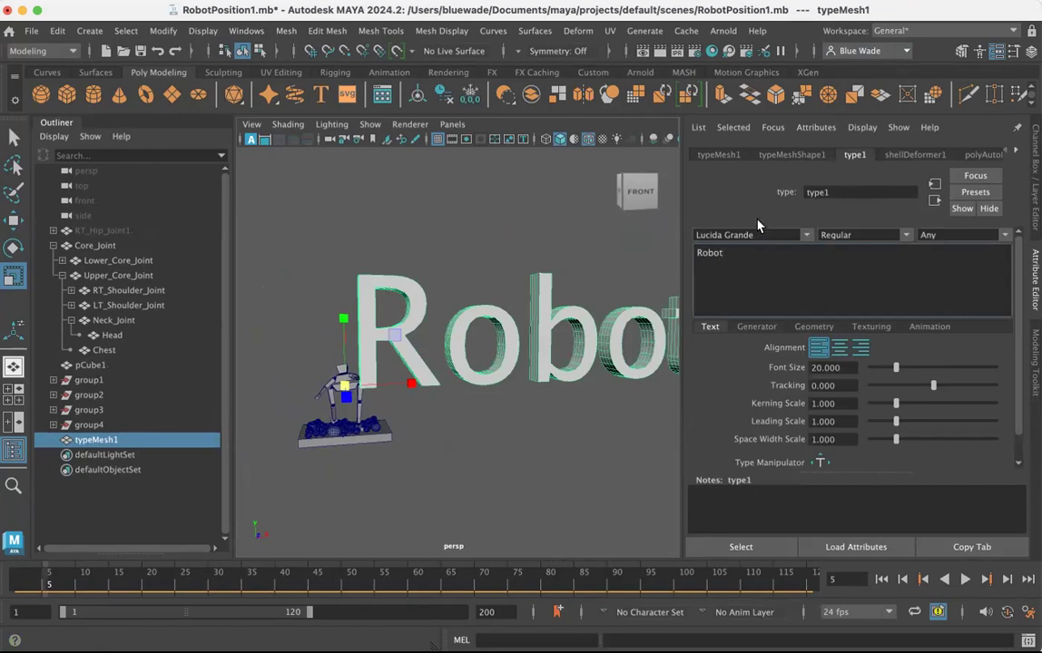
Step: Scale the Robot text down uniformly and lower it below the platform to about -9.824 in Y
{"action": "key", "text": "f"}
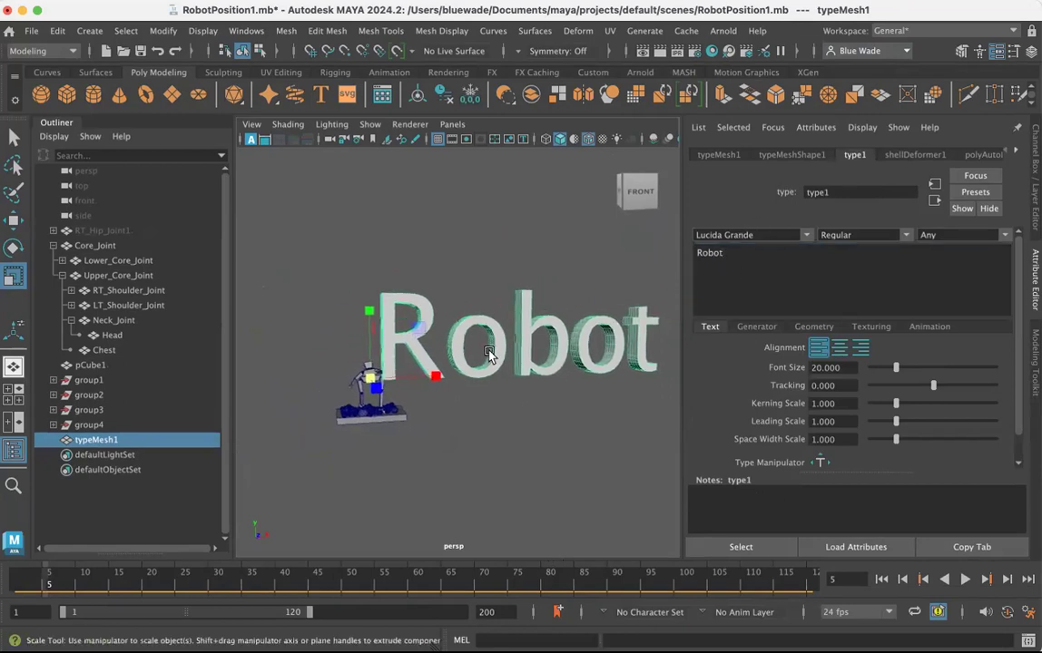
{"action": "left_click_drag", "start_coordinate": [369, 379], "coordinate": [144, 430]}
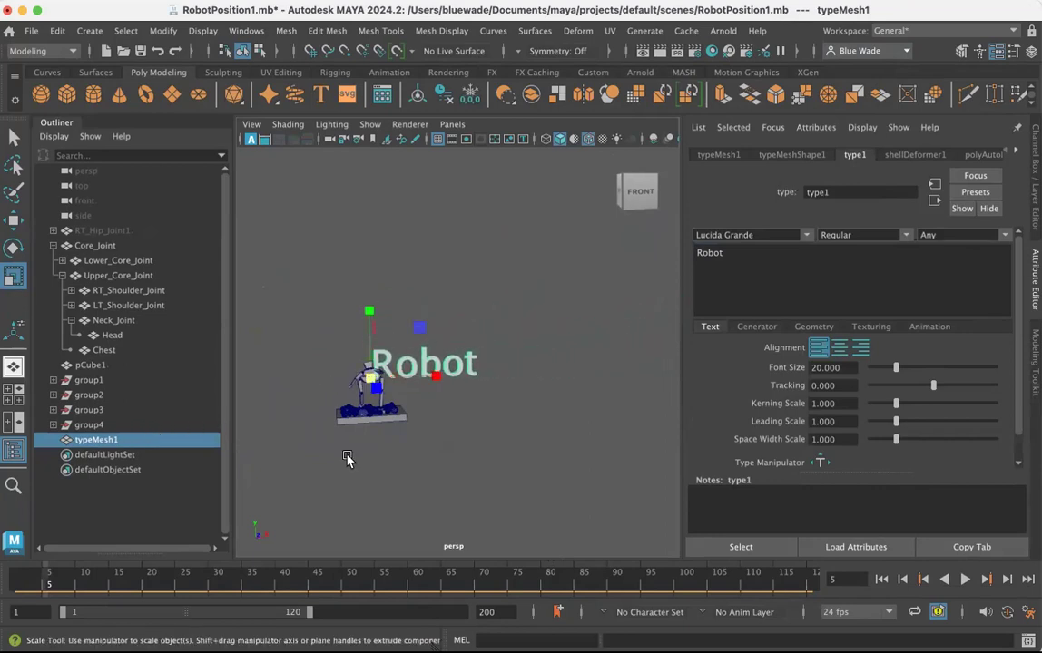
{"action": "key", "text": "w"}
{"action": "left_click_drag", "start_coordinate": [367, 303], "coordinate": [353, 368]}
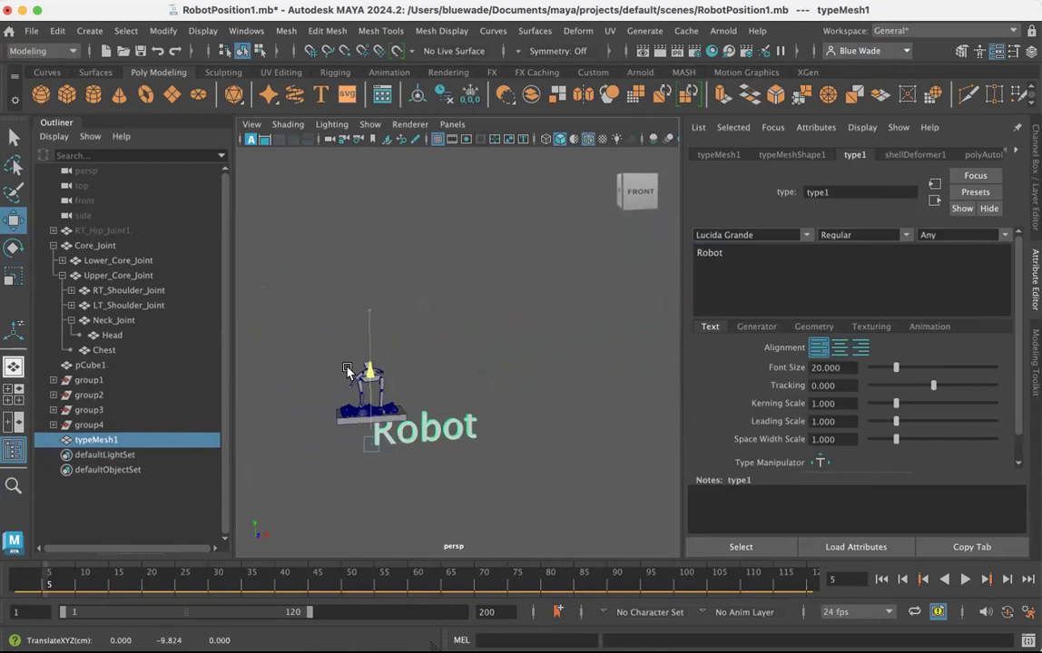
Step: Reposition the Robot text so it stands in front of the platform, starting near its left edge
{"action": "left_click_drag", "start_coordinate": [340, 547], "coordinate": [392, 554], "text": "alt"}
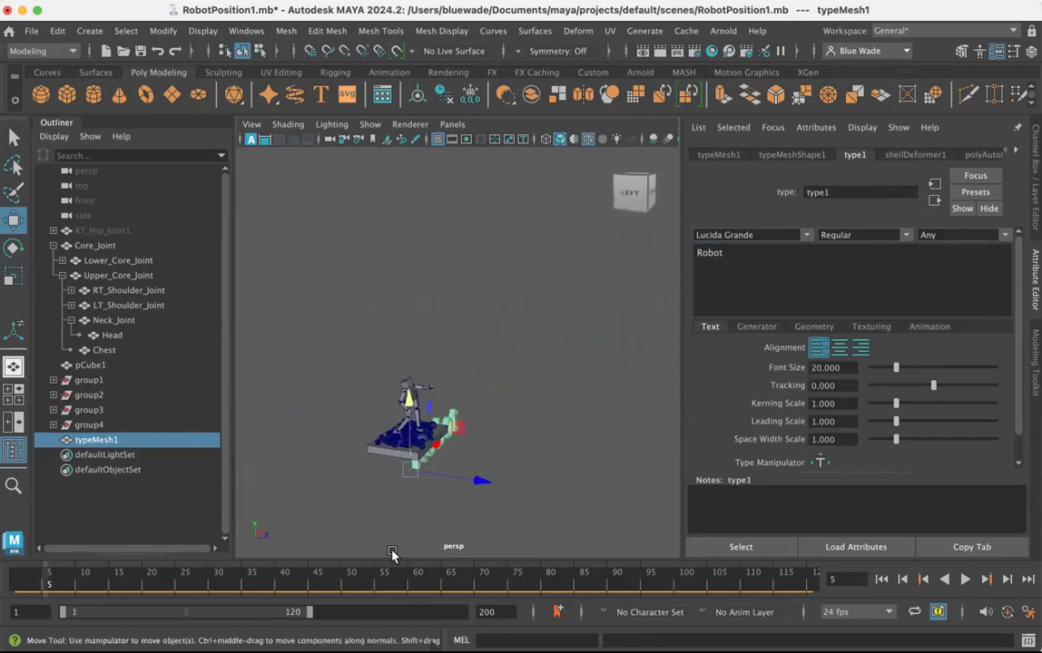
{"action": "left_click_drag", "start_coordinate": [476, 491], "coordinate": [367, 504], "text": "alt"}
{"action": "left_click_drag", "start_coordinate": [383, 380], "coordinate": [379, 368]}
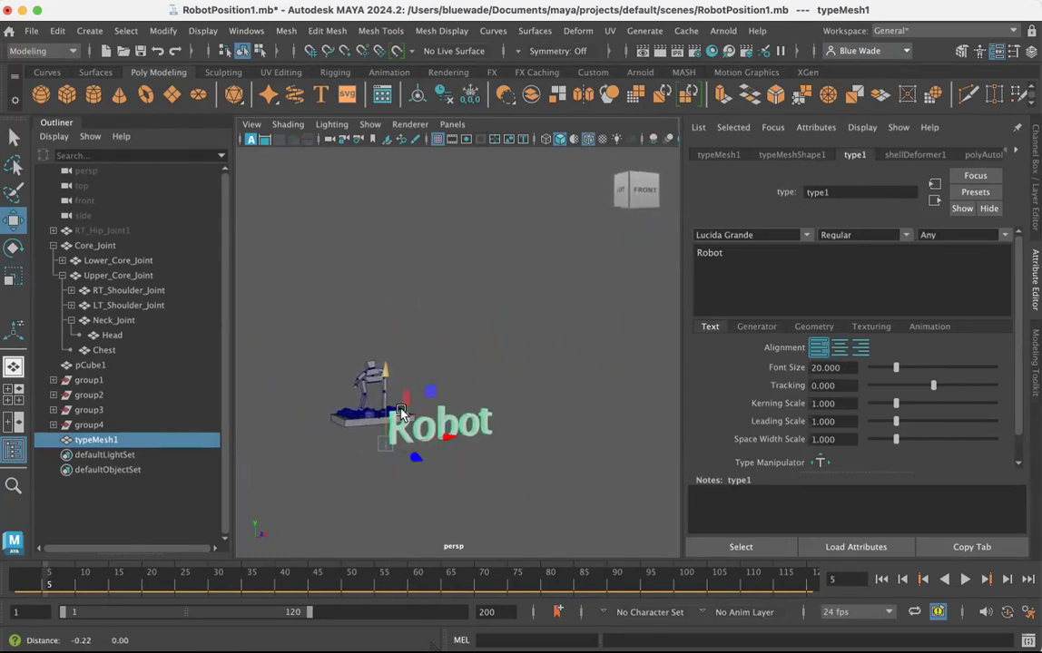
{"action": "middle_click_drag", "start_coordinate": [397, 415], "coordinate": [522, 424], "text": "alt"}
{"action": "left_click_drag", "start_coordinate": [522, 424], "coordinate": [495, 421], "text": "alt"}
{"action": "right_click_drag", "start_coordinate": [496, 421], "coordinate": [609, 442], "text": "alt"}
{"action": "left_click_drag", "start_coordinate": [525, 514], "coordinate": [469, 540], "text": "alt"}
{"action": "left_click_drag", "start_coordinate": [624, 527], "coordinate": [531, 451], "text": "alt"}
{"action": "scroll", "coordinate": [515, 467], "scroll_direction": "up", "scroll_amount": 6}
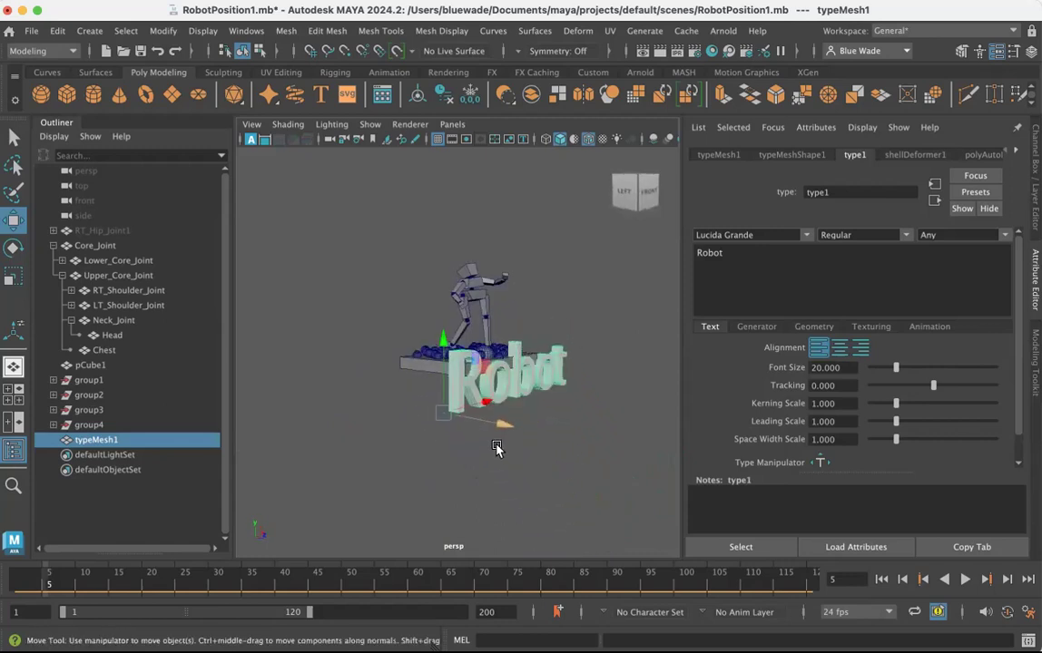
{"action": "left_click_drag", "start_coordinate": [633, 462], "coordinate": [573, 439], "text": "alt"}
{"action": "scroll", "coordinate": [573, 438], "scroll_direction": "down", "scroll_amount": 5}
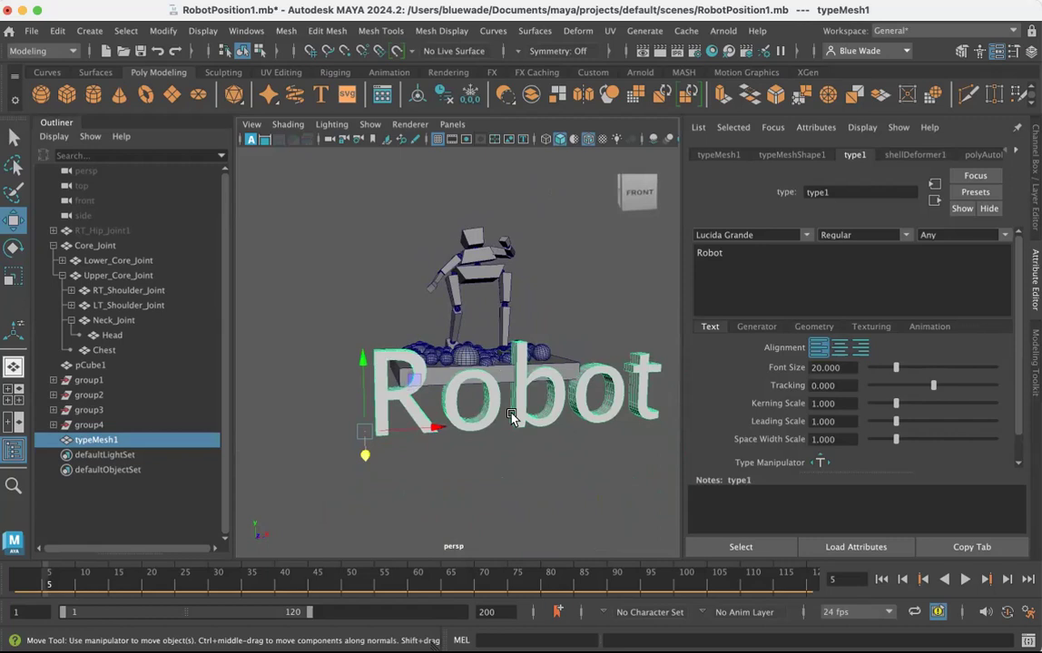
Step: Scale the Robot text down uniformly to about 0.147
{"action": "key", "text": "r"}
{"action": "left_click", "coordinate": [366, 433]}
{"action": "left_click_drag", "start_coordinate": [366, 436], "coordinate": [179, 428]}
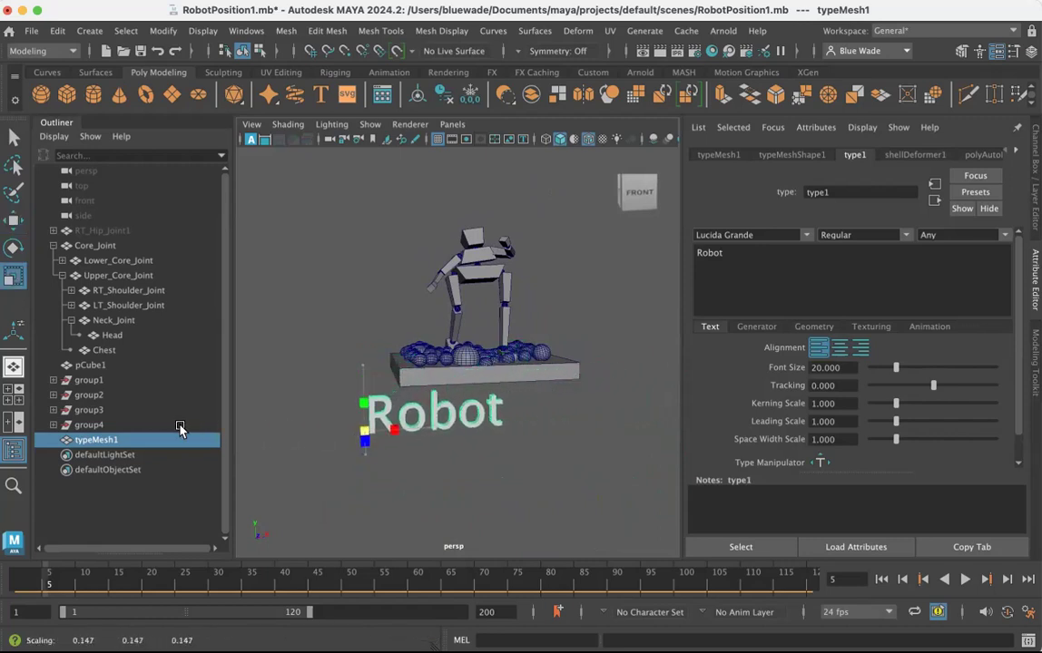
Step: Raise the Robot text and move it right so it stands in front of the platform
{"action": "key", "text": "w"}
{"action": "left_click_drag", "start_coordinate": [442, 430], "coordinate": [469, 388]}
{"action": "left_click_drag", "start_coordinate": [420, 359], "coordinate": [432, 311]}
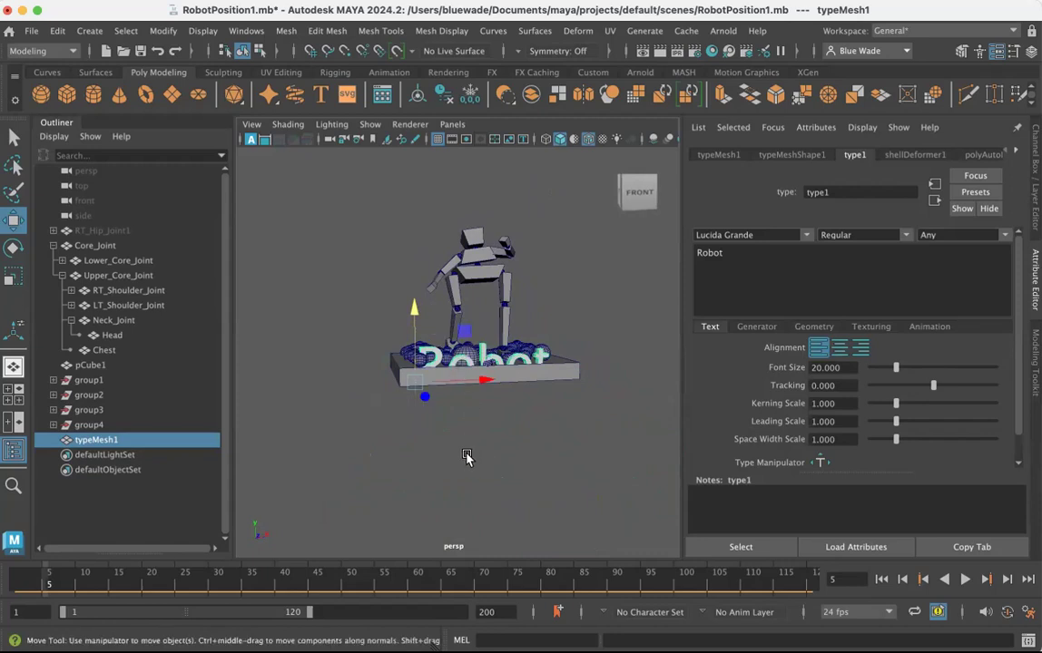
{"action": "left_click_drag", "start_coordinate": [466, 456], "coordinate": [477, 456], "text": "alt"}
{"action": "left_click_drag", "start_coordinate": [489, 413], "coordinate": [499, 414]}
{"action": "right_click_drag", "start_coordinate": [538, 410], "coordinate": [683, 436], "text": "alt"}
{"action": "left_click_drag", "start_coordinate": [591, 455], "coordinate": [559, 445], "text": "alt"}
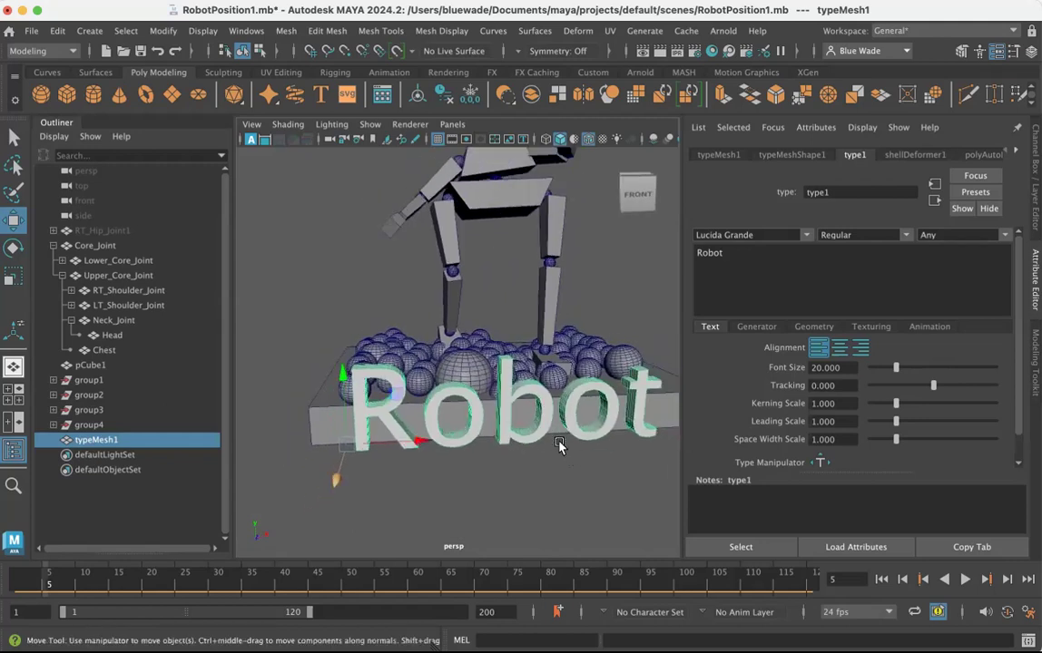
Step: Scale the Robot text down uniformly to about 0.065 so it fits the height of the platform's front face
{"action": "key", "text": "e"}
{"action": "key", "text": "w"}
{"action": "key", "text": "r"}
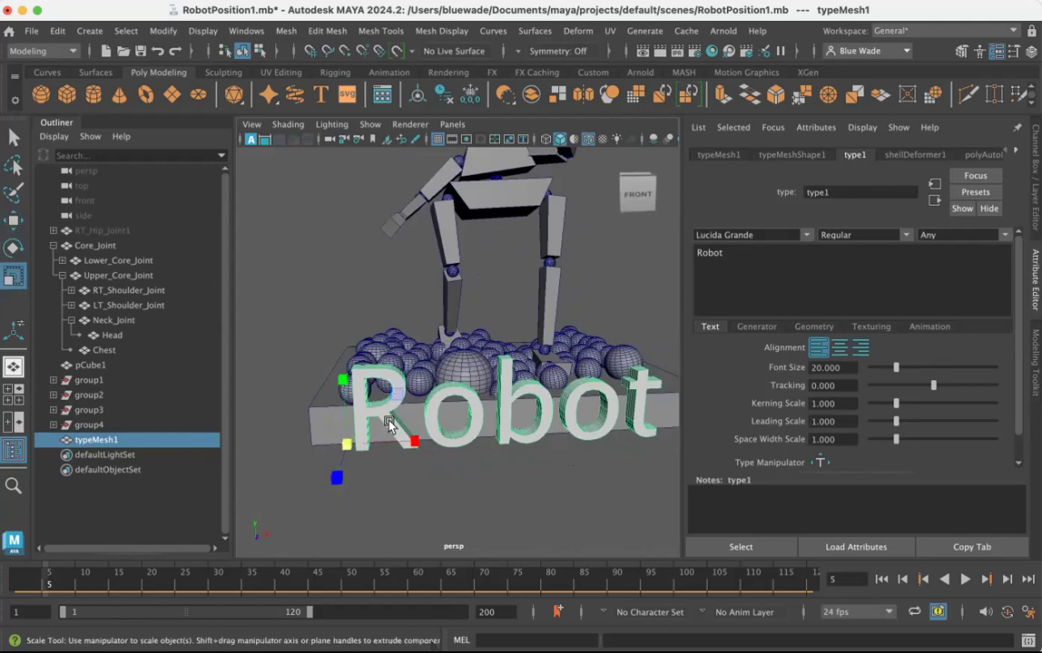
{"action": "left_click_drag", "start_coordinate": [339, 439], "coordinate": [165, 463]}
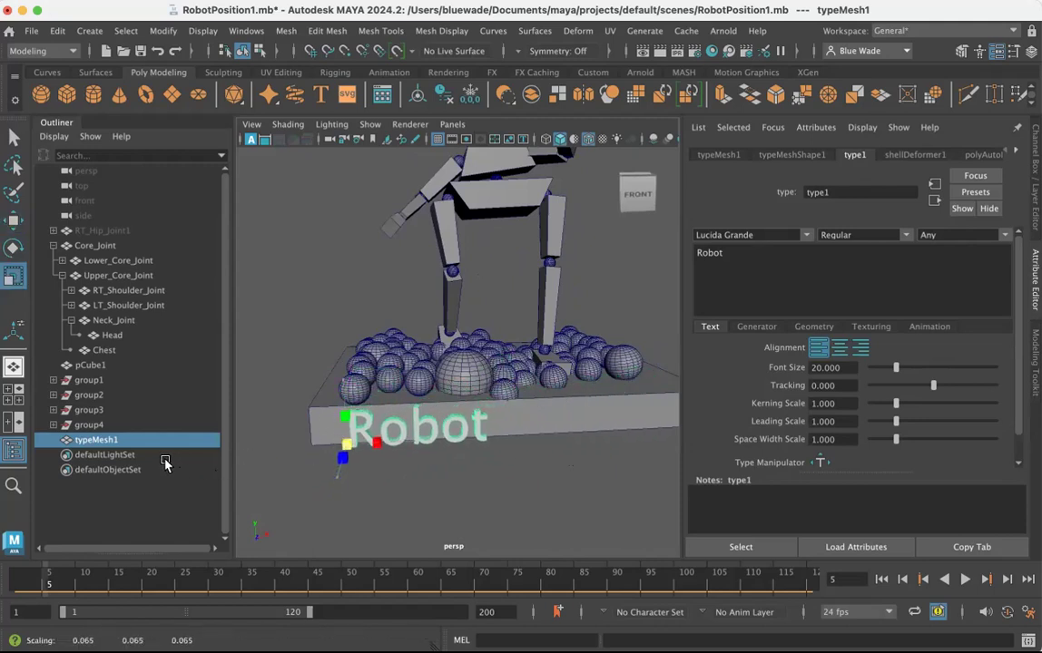
Step: Move the Robot text to the middle of the platform and push it back against the front face, to about 3.345 in Z
{"action": "key", "text": "w"}
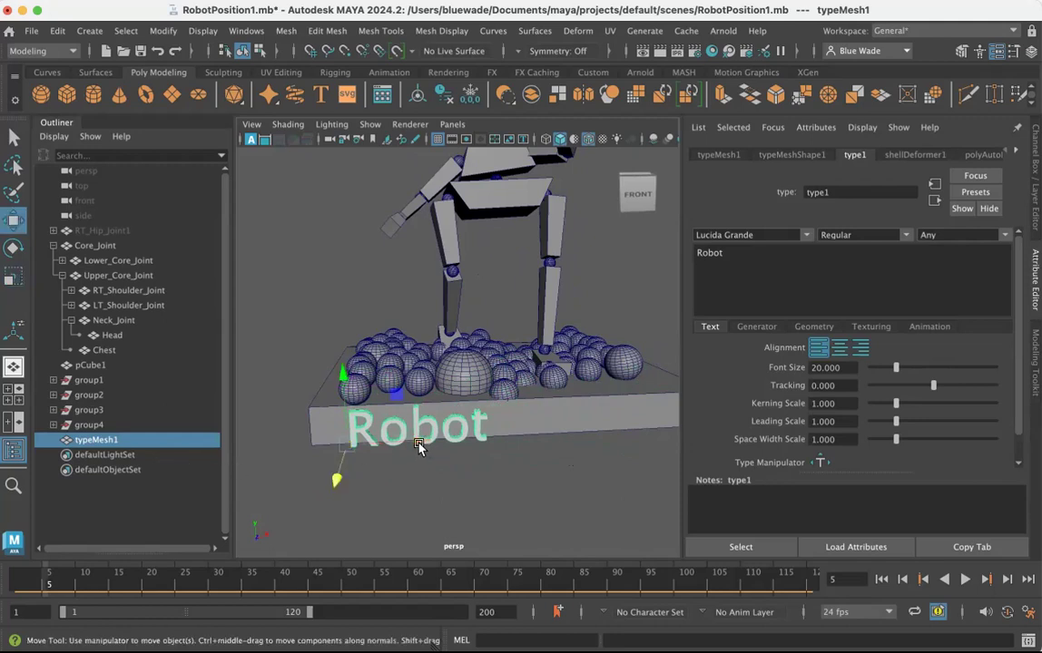
{"action": "left_click_drag", "start_coordinate": [421, 446], "coordinate": [535, 422]}
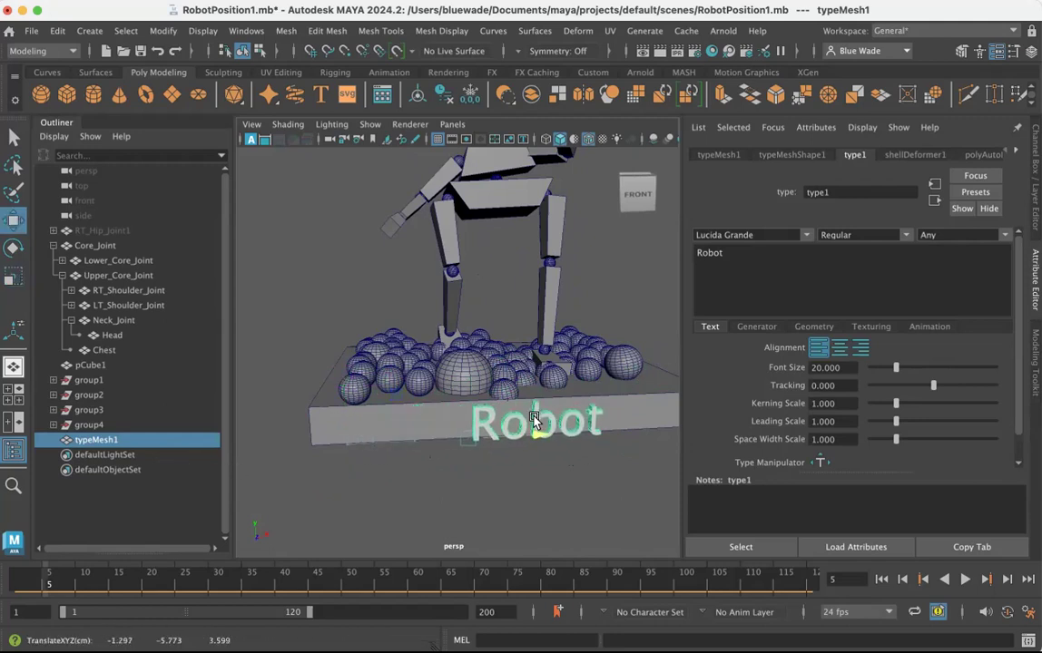
{"action": "left_click_drag", "start_coordinate": [466, 517], "coordinate": [563, 459], "text": "alt"}
{"action": "right_click_drag", "start_coordinate": [563, 459], "coordinate": [641, 472], "text": "alt"}
{"action": "middle_click_drag", "start_coordinate": [627, 440], "coordinate": [561, 406], "text": "alt"}
{"action": "left_click_drag", "start_coordinate": [547, 423], "coordinate": [533, 471], "text": "alt"}
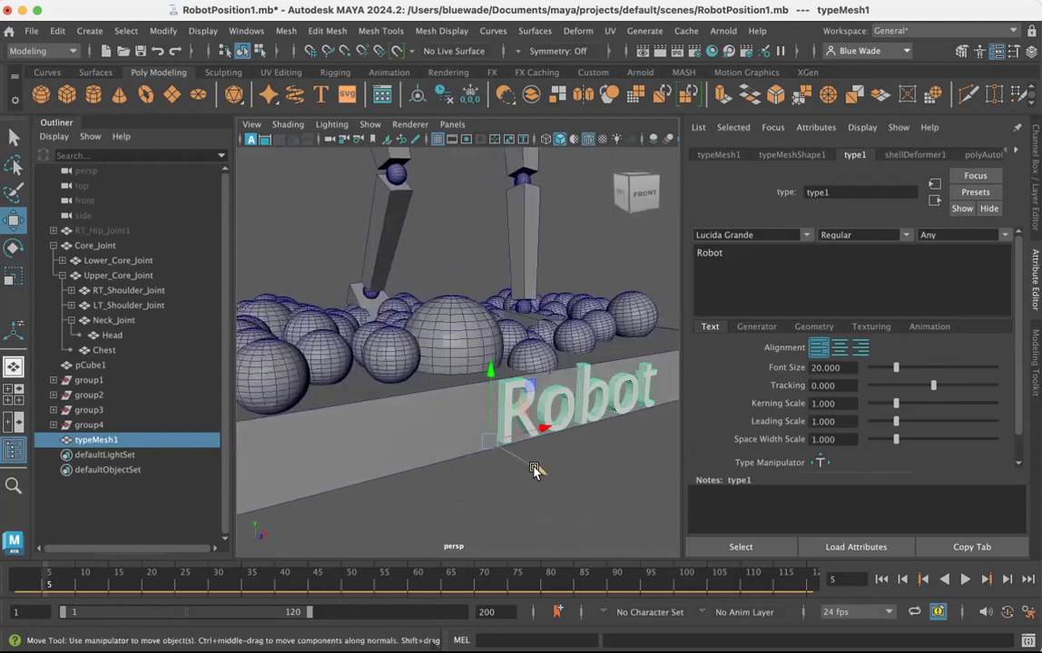
{"action": "left_click", "coordinate": [539, 471]}
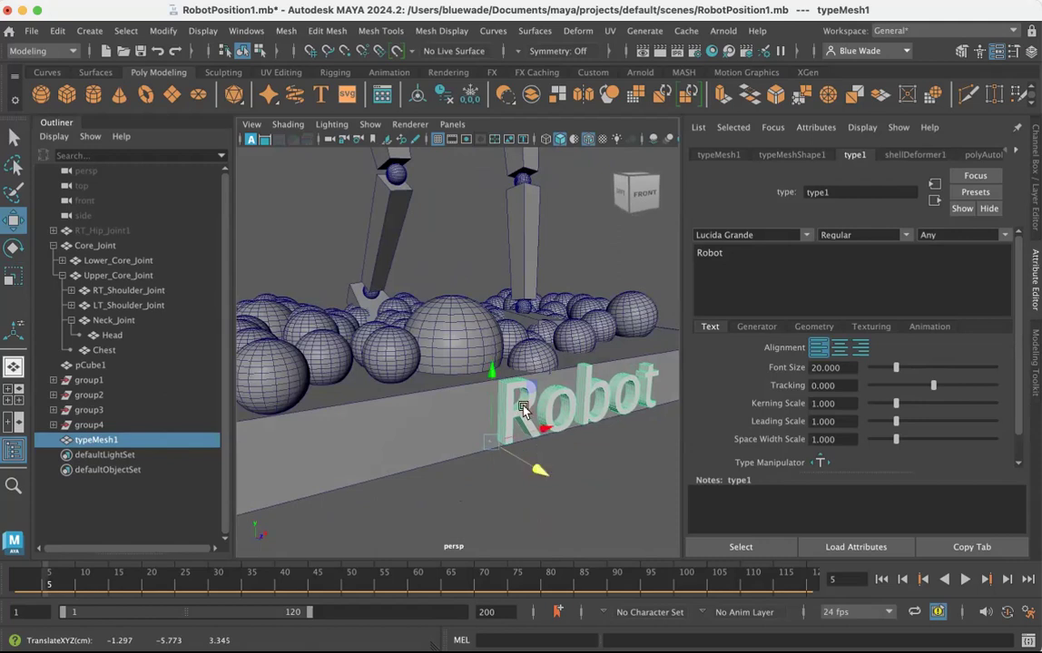
Step: Scale the Robot text down slightly more and adjust its position so it sits centered on the platform's front face
{"action": "left_click_drag", "start_coordinate": [487, 406], "coordinate": [434, 411], "text": "alt"}
{"action": "right_click_drag", "start_coordinate": [540, 413], "coordinate": [448, 390], "text": "alt"}
{"action": "left_click_drag", "start_coordinate": [494, 381], "coordinate": [472, 381]}
{"action": "right_click_drag", "start_coordinate": [472, 381], "coordinate": [445, 401], "text": "alt"}
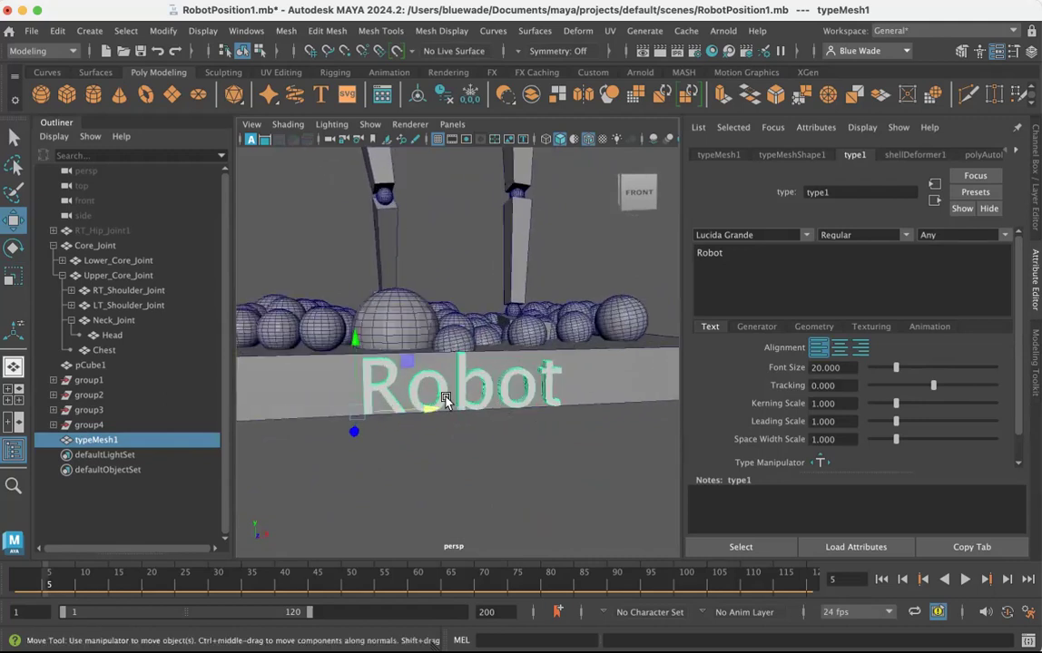
{"action": "key", "text": "r"}
{"action": "mouse_move", "coordinate": [354, 411]}
{"action": "left_mouse_down"}
{"action": "mouse_move", "coordinate": [381, 410]}
{"action": "mouse_move", "coordinate": [340, 409]}
{"action": "left_mouse_up"}
{"action": "key", "text": "w"}
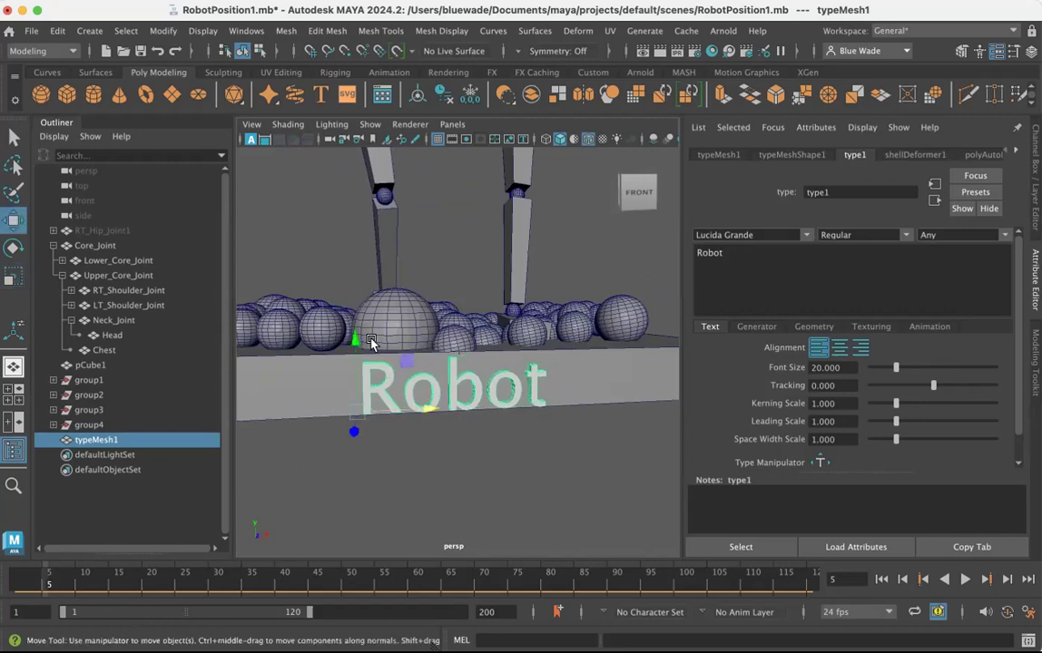
{"action": "left_click_drag", "start_coordinate": [356, 339], "coordinate": [358, 338]}
{"action": "left_click_drag", "start_coordinate": [395, 390], "coordinate": [455, 458], "text": "alt"}
{"action": "scroll", "coordinate": [464, 451], "scroll_direction": "down", "scroll_amount": 2}
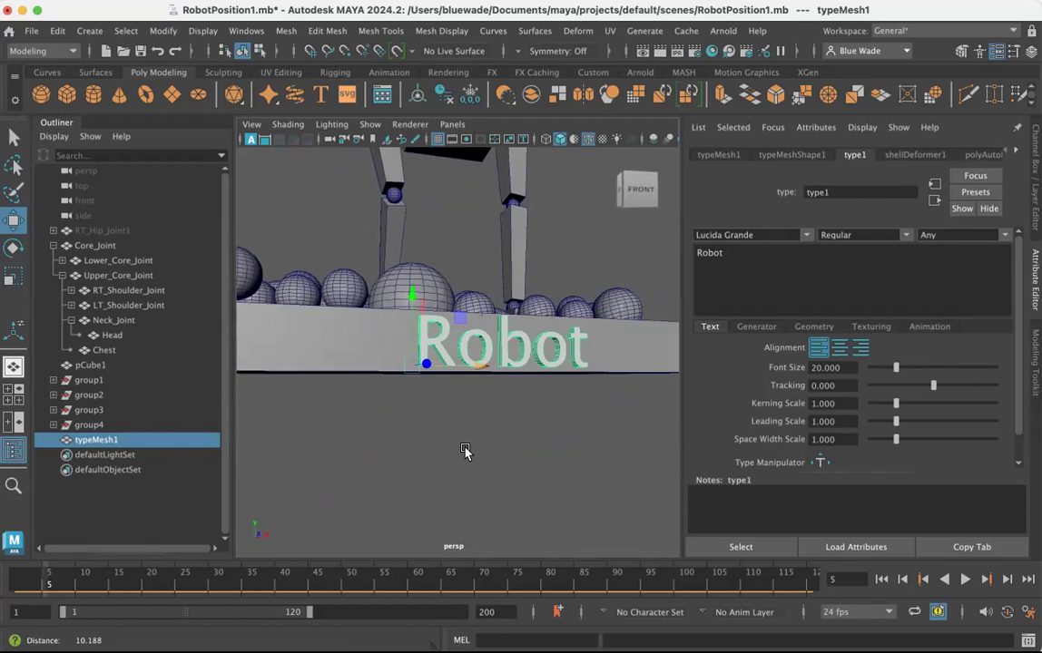
{"action": "scroll", "coordinate": [373, 414], "scroll_direction": "down", "scroll_amount": 5}
{"action": "left_click_drag", "start_coordinate": [374, 414], "coordinate": [446, 455], "text": "alt"}
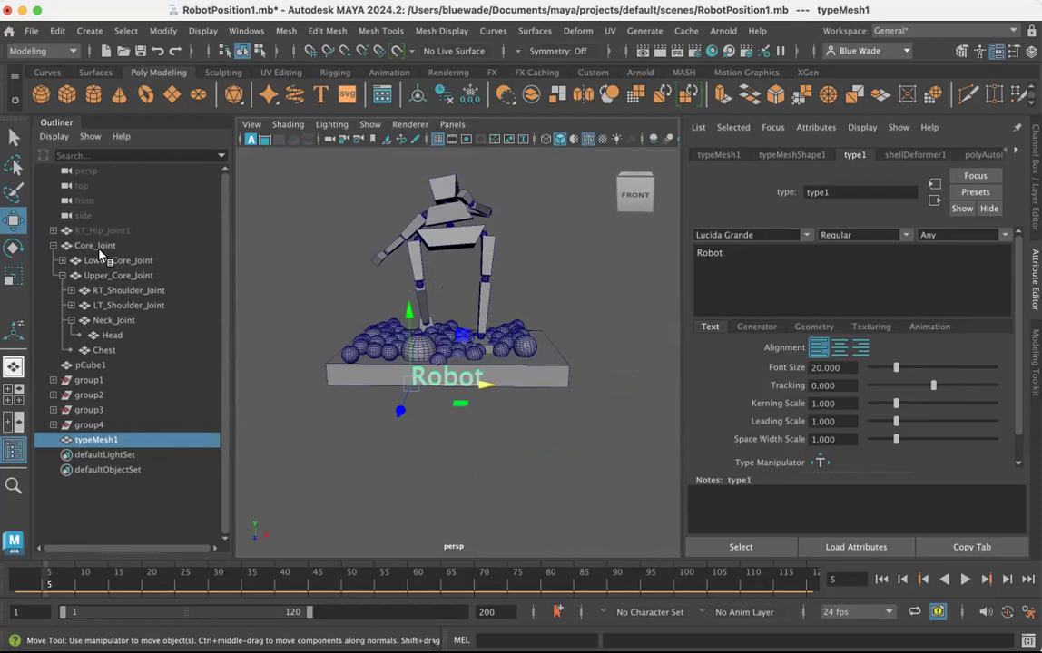
Step: Duplicate the whole Core_Joint robot hierarchy and move the copy along X to the right of the original robot
{"action": "left_click", "coordinate": [53, 245]}
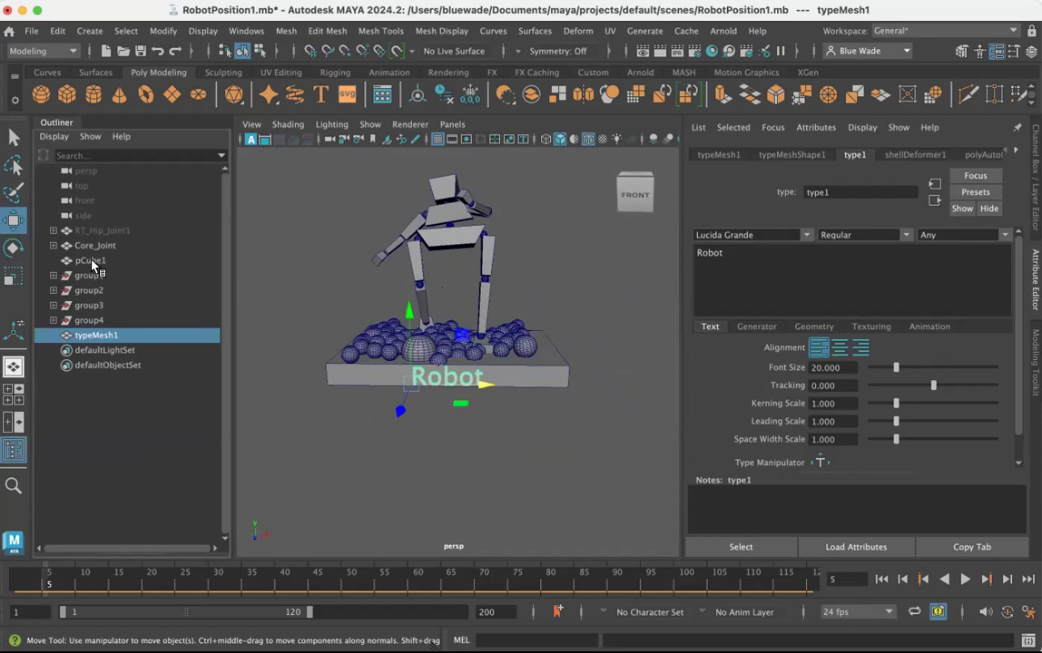
{"action": "left_click", "coordinate": [96, 247]}
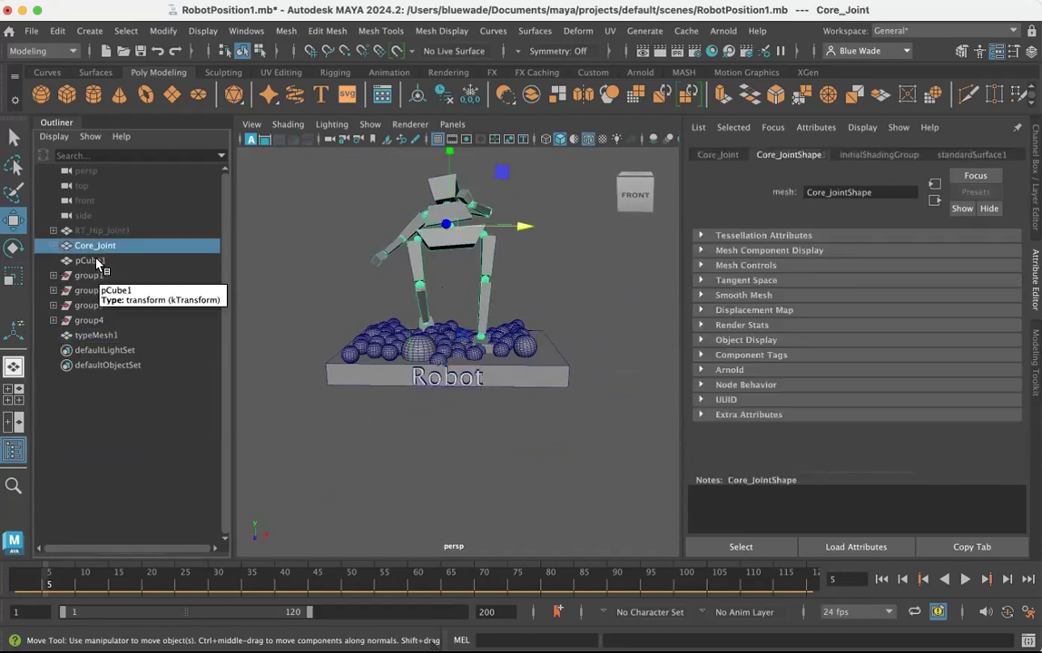
{"action": "key", "text": "ctrl+d"}
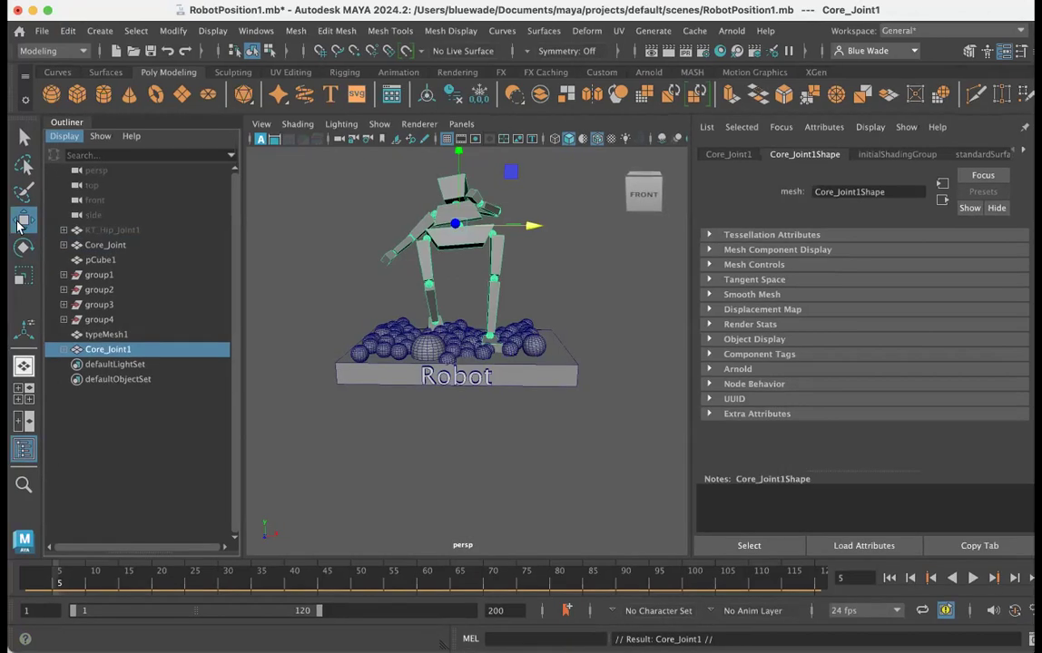
{"action": "left_click_drag", "start_coordinate": [564, 224], "coordinate": [762, 225]}
{"action": "left_click_drag", "start_coordinate": [458, 440], "coordinate": [482, 450], "text": "alt"}
{"action": "left_click_drag", "start_coordinate": [631, 265], "coordinate": [453, 301], "text": "alt"}
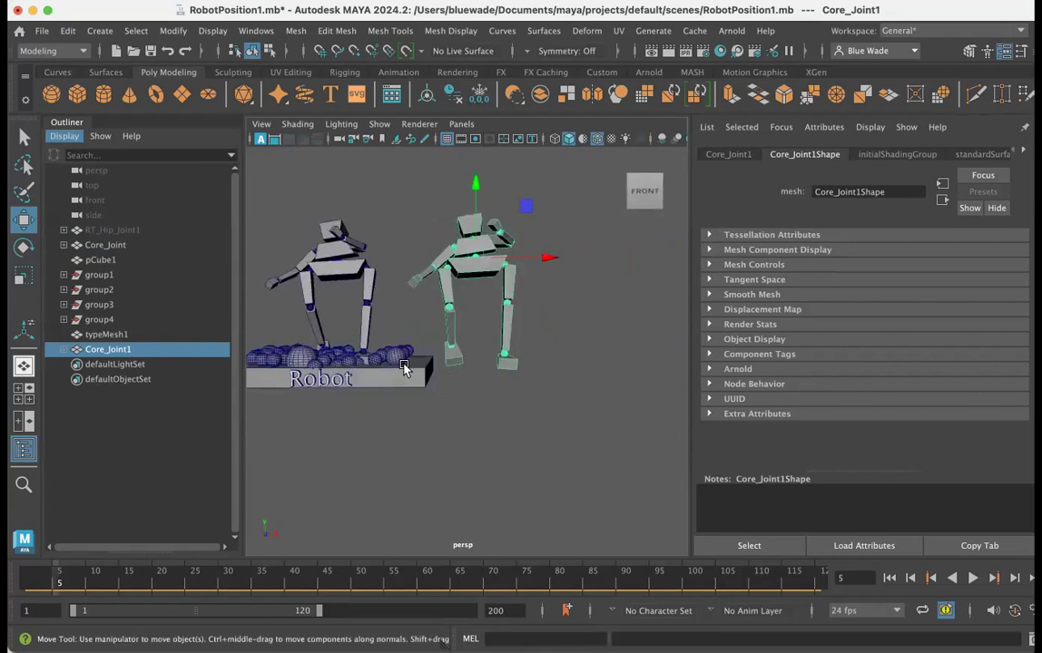
Step: Widen the pCube1 platform along X so it extends beneath the duplicated robot
{"action": "left_click", "coordinate": [423, 375]}
{"action": "left_click_drag", "start_coordinate": [421, 374], "coordinate": [524, 385], "text": "alt"}
{"action": "key", "text": "r"}
{"action": "left_click_drag", "start_coordinate": [388, 430], "coordinate": [411, 372], "text": "alt"}
{"action": "middle_click_drag", "start_coordinate": [411, 372], "coordinate": [461, 375], "text": "alt"}
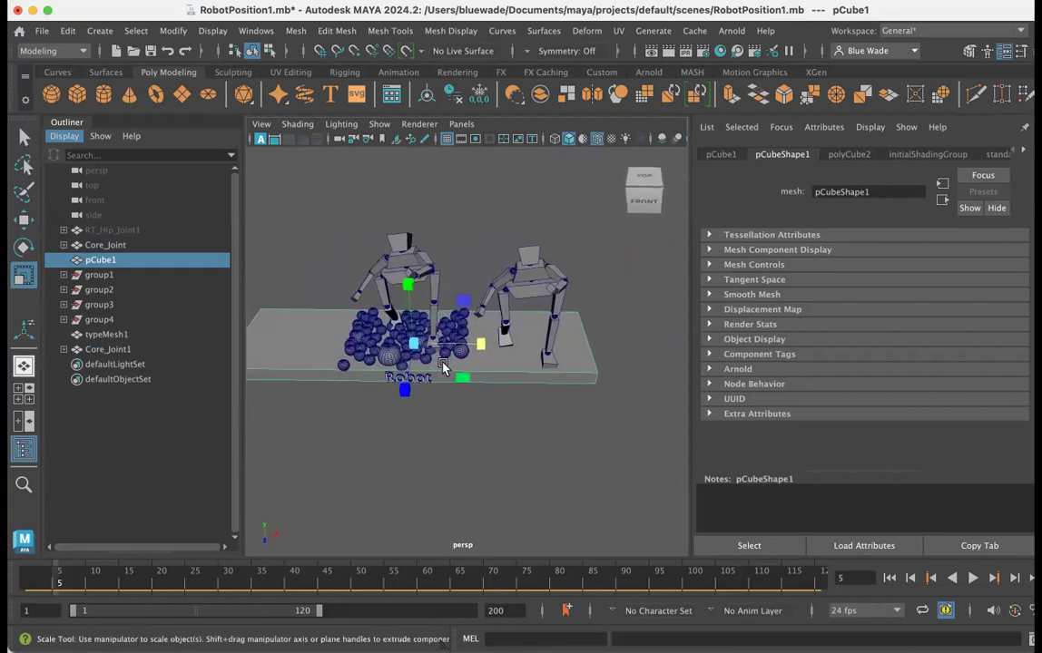
{"action": "right_click_drag", "start_coordinate": [444, 365], "coordinate": [560, 353], "text": "alt"}
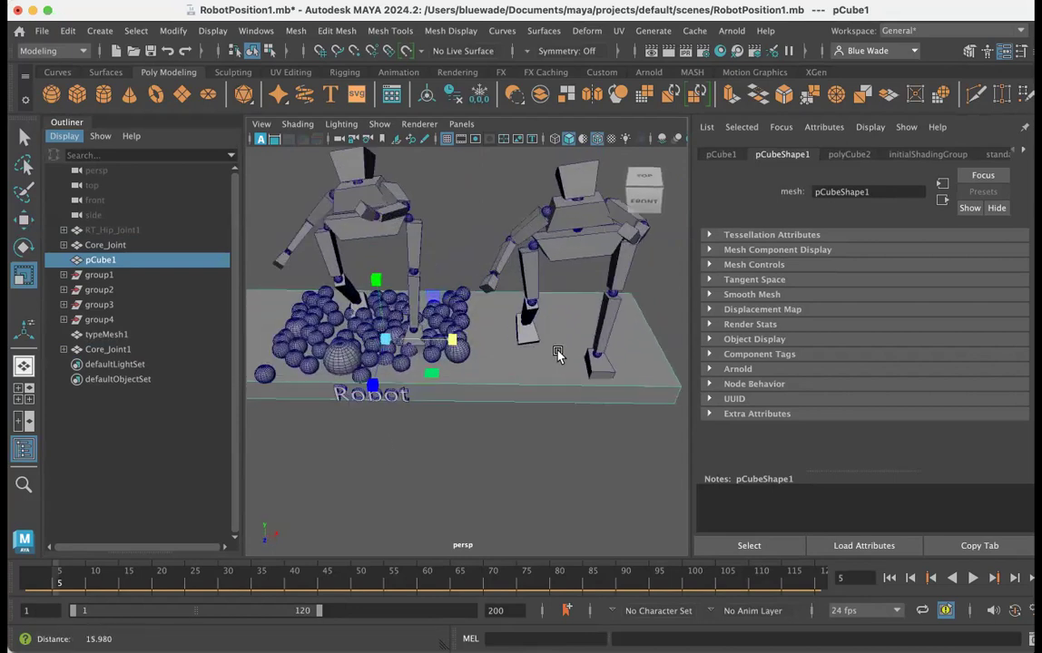
Step: Select the duplicated robot by its Core_Joint1 root and shift its position slightly on the widened platform
{"action": "left_click", "coordinate": [102, 246]}
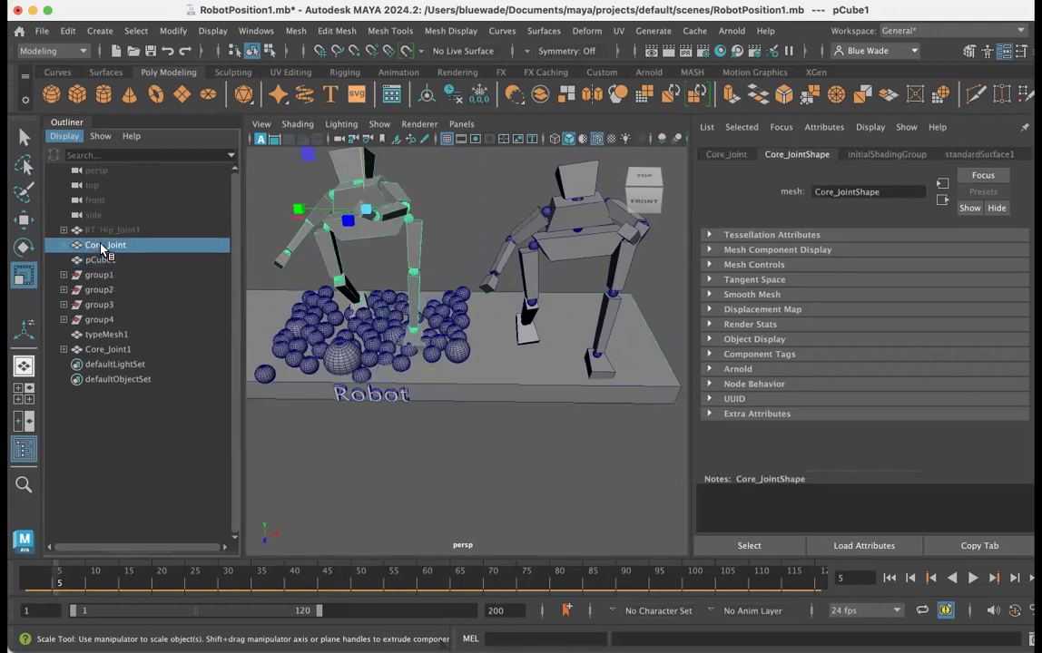
{"action": "left_click", "coordinate": [101, 349]}
{"action": "middle_click_drag", "start_coordinate": [494, 323], "coordinate": [390, 390], "text": "alt"}
{"action": "right_click_drag", "start_coordinate": [497, 336], "coordinate": [550, 351], "text": "alt"}
{"action": "left_click_drag", "start_coordinate": [495, 379], "coordinate": [525, 339], "text": "alt"}
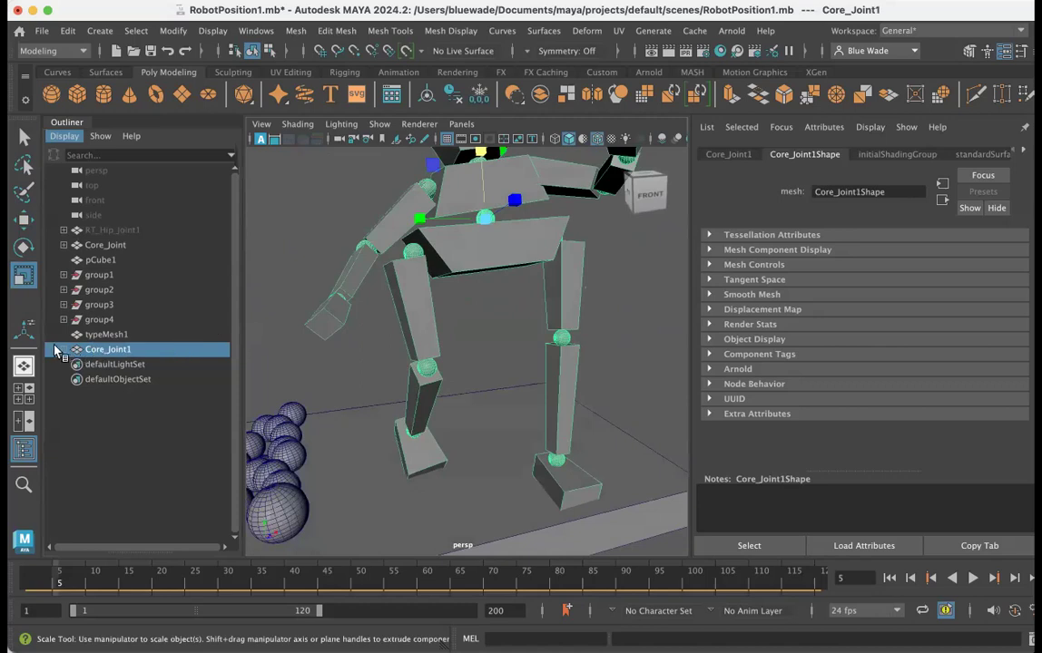
{"action": "scroll", "coordinate": [410, 322], "scroll_direction": "down", "scroll_amount": 5}
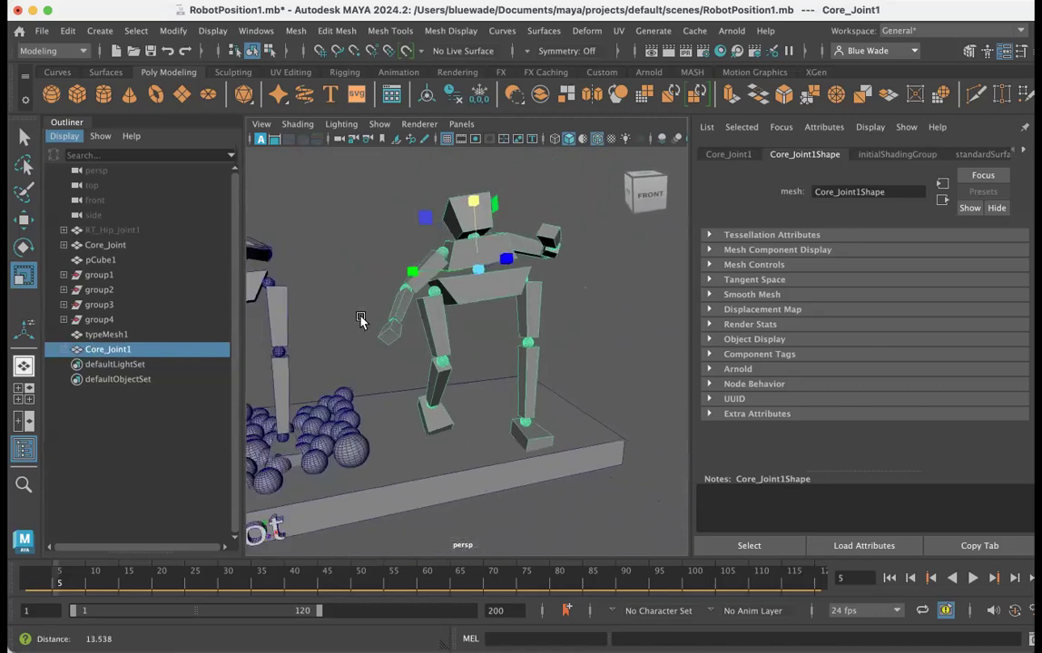
{"action": "key", "text": "w"}
{"action": "left_click_drag", "start_coordinate": [545, 277], "coordinate": [548, 272]}
{"action": "mouse_move", "coordinate": [490, 336]}
{"action": "left_mouse_down", "text": "alt"}
{"action": "mouse_move", "coordinate": [472, 360]}
{"action": "mouse_move", "coordinate": [497, 360]}
{"action": "mouse_move", "coordinate": [467, 365]}
{"action": "mouse_move", "coordinate": [456, 358]}
{"action": "mouse_move", "coordinate": [481, 345]}
{"action": "mouse_move", "coordinate": [472, 332]}
{"action": "left_mouse_up", "text": "alt"}
Step: Rotate the duplicated robot's right knee joint so its bent lower leg straightens
{"action": "left_click", "coordinate": [439, 354]}
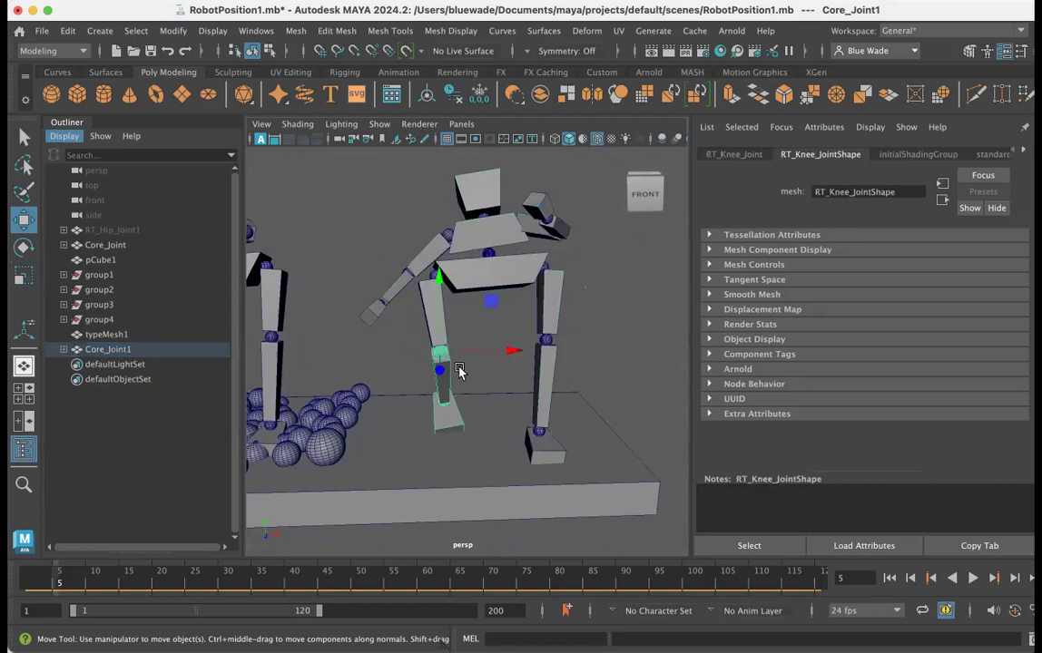
{"action": "left_click_drag", "start_coordinate": [451, 372], "coordinate": [470, 360], "text": "alt"}
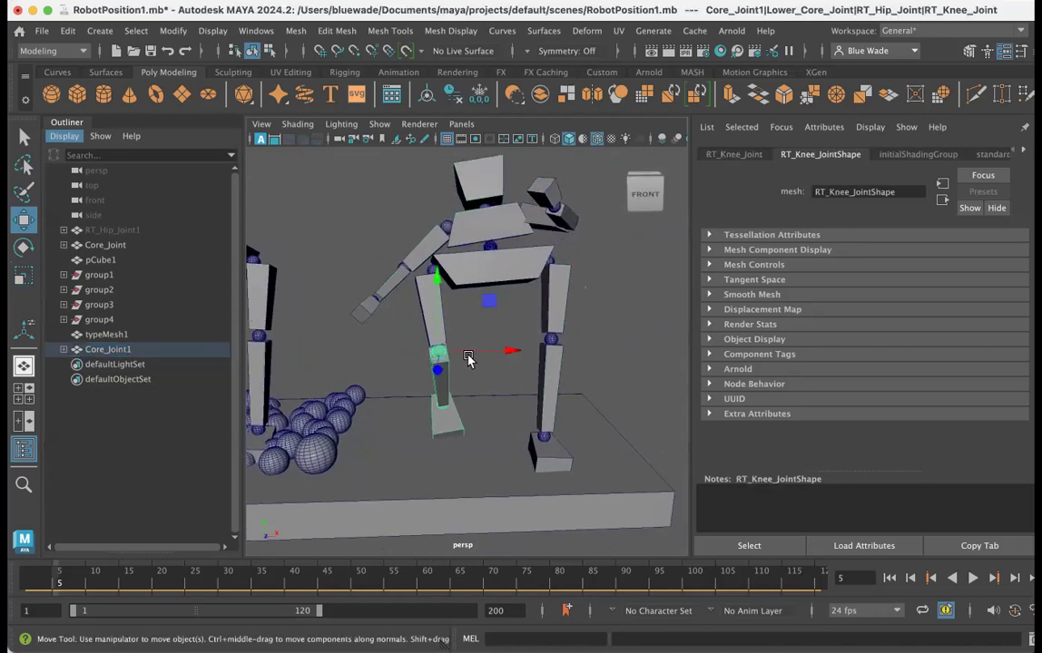
{"action": "key", "text": "e"}
{"action": "left_click_drag", "start_coordinate": [420, 461], "coordinate": [451, 458], "text": "alt"}
{"action": "left_click_drag", "start_coordinate": [494, 375], "coordinate": [476, 320]}
{"action": "left_click_drag", "start_coordinate": [464, 365], "coordinate": [401, 368], "text": "alt"}
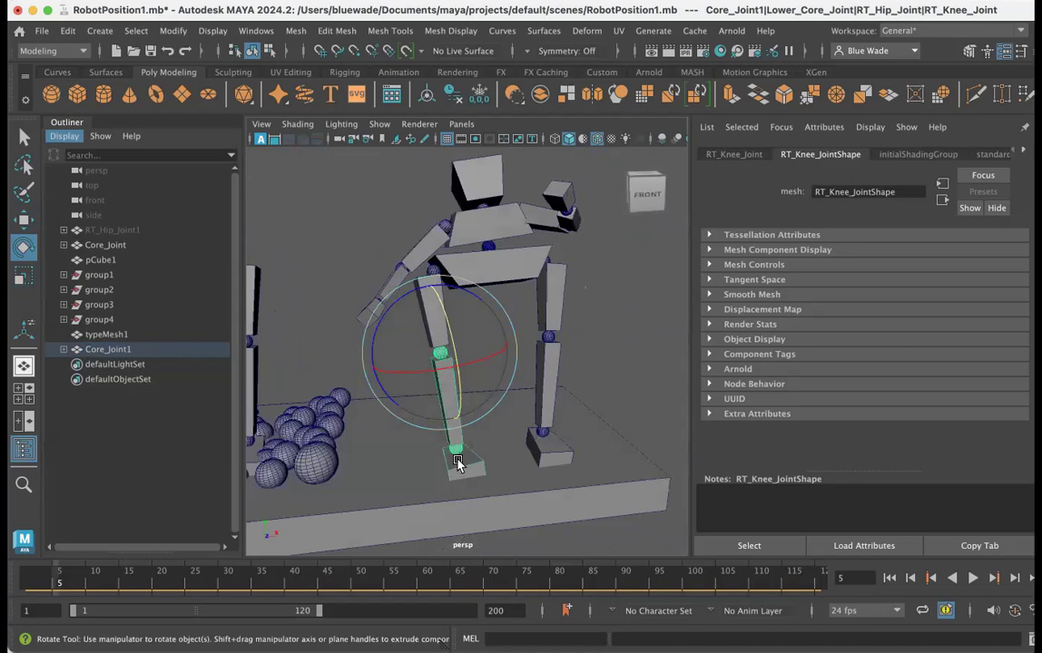
Step: Rotate the duplicated robot's right hip joint about -9.3 degrees in Z so the leg hangs upright
{"action": "left_click", "coordinate": [592, 330]}
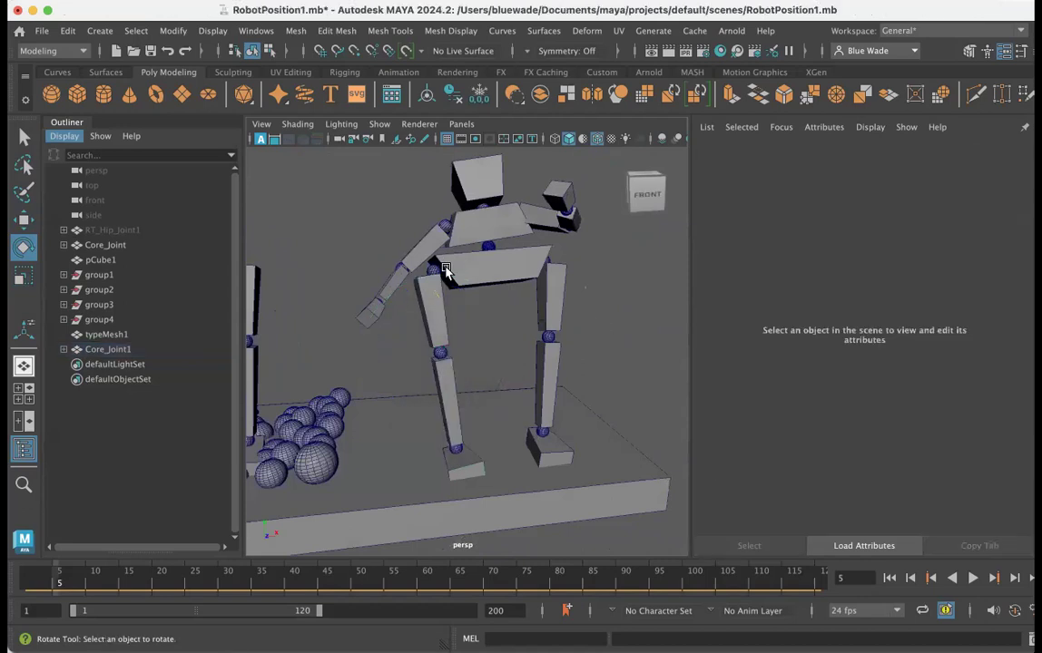
{"action": "left_click", "coordinate": [432, 272]}
{"action": "left_click_drag", "start_coordinate": [449, 274], "coordinate": [409, 336]}
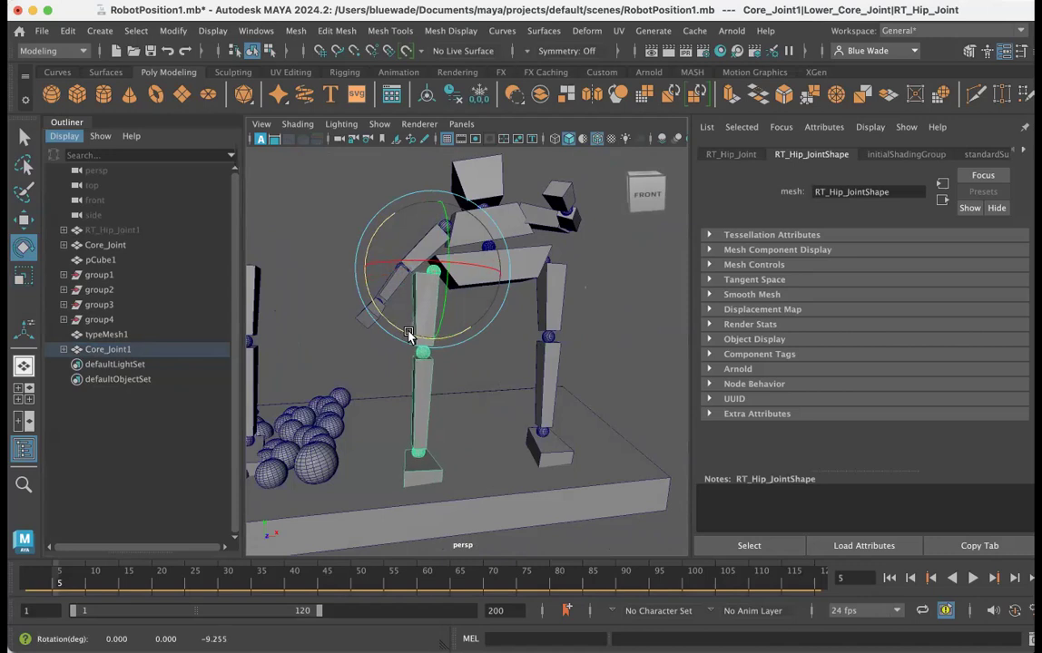
Step: Rotate the duplicated robot's right ankle joint about 22.4 degrees in Y and fine-tune its right hip rotation
{"action": "right_click_drag", "start_coordinate": [418, 501], "coordinate": [470, 496], "text": "alt"}
{"action": "left_click_drag", "start_coordinate": [420, 499], "coordinate": [428, 453], "text": "alt"}
{"action": "left_click", "coordinate": [412, 488]}
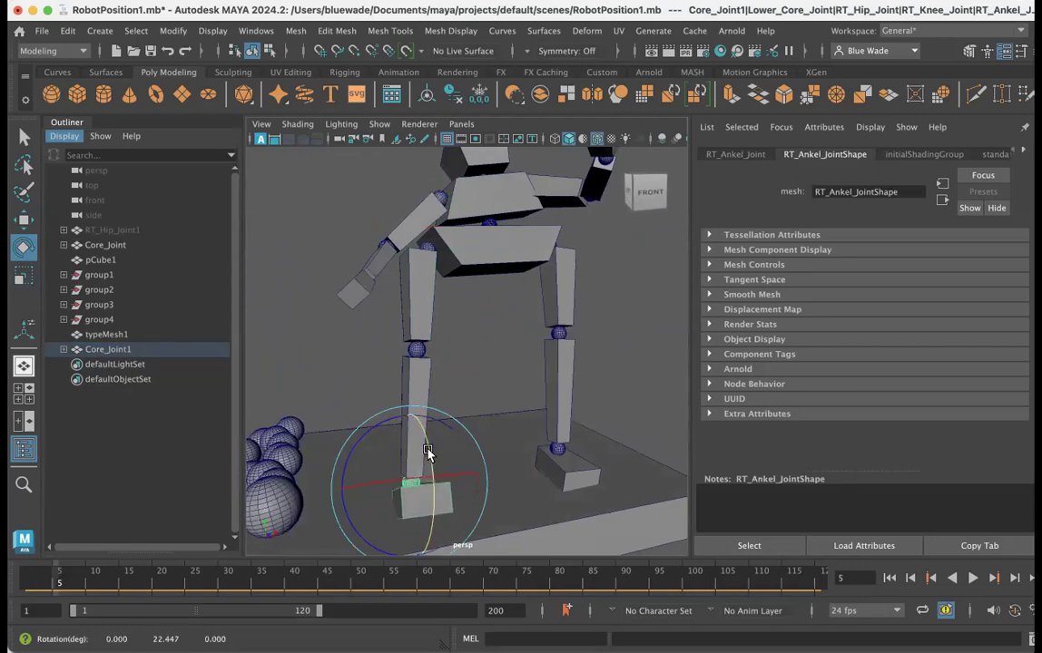
{"action": "middle_click_drag", "start_coordinate": [465, 344], "coordinate": [464, 374], "text": "alt"}
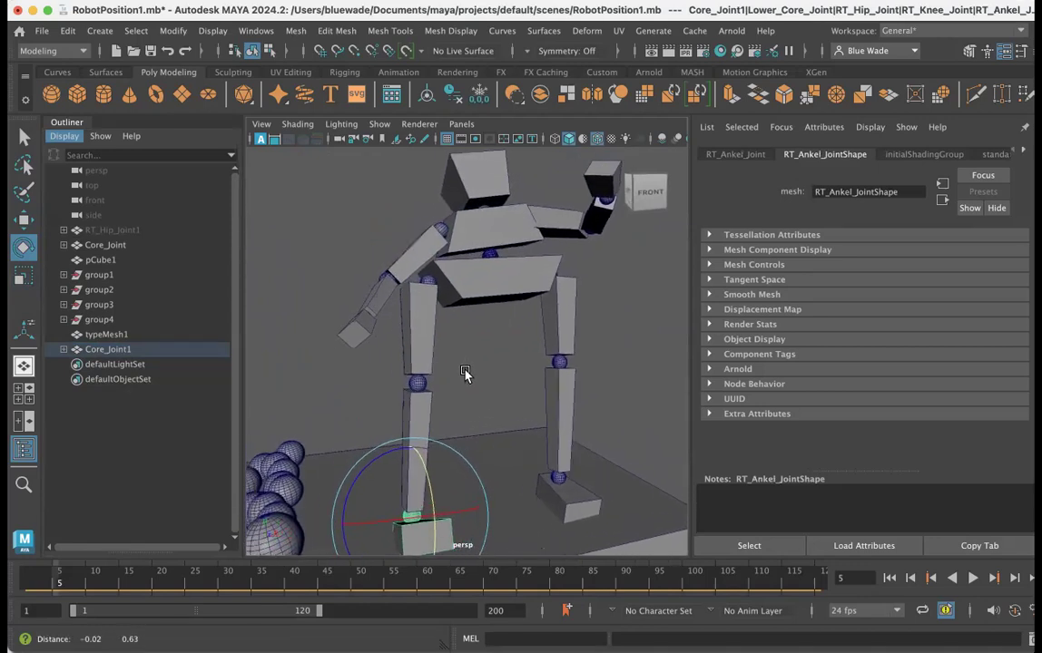
{"action": "left_click", "coordinate": [428, 281]}
{"action": "left_click_drag", "start_coordinate": [444, 327], "coordinate": [445, 314]}
Step: Rotate the duplicated robot's left hip joint so the left leg swings backward behind the body
{"action": "scroll", "coordinate": [501, 388], "scroll_direction": "down", "scroll_amount": 4}
{"action": "left_click_drag", "start_coordinate": [439, 387], "coordinate": [581, 382], "text": "alt"}
{"action": "left_click", "coordinate": [597, 372]}
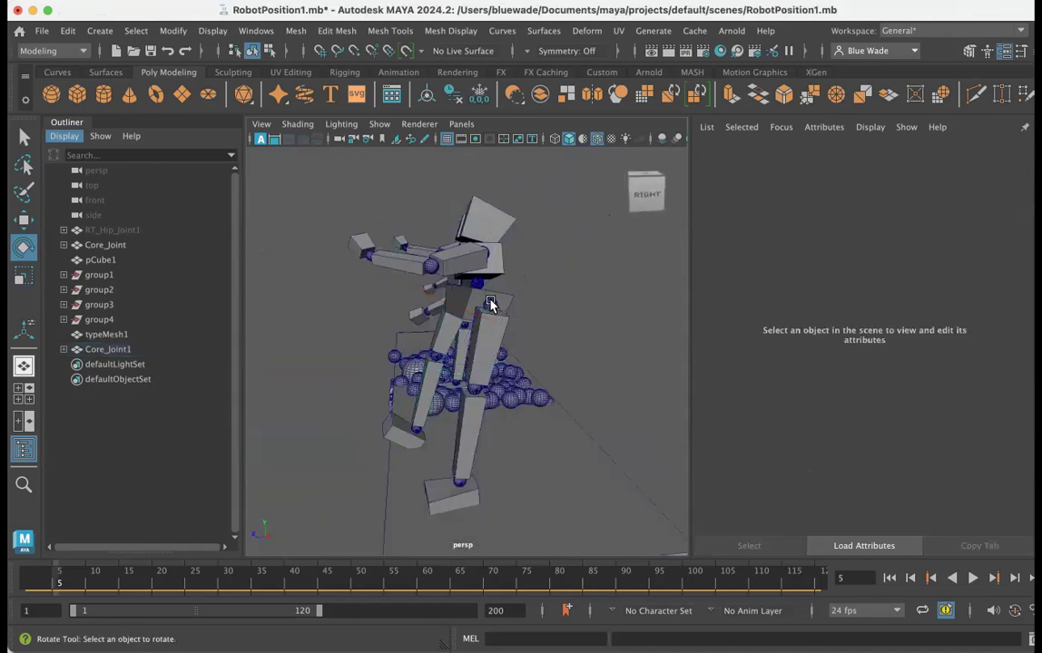
{"action": "left_click", "coordinate": [490, 304]}
{"action": "left_click_drag", "start_coordinate": [430, 274], "coordinate": [457, 434]}
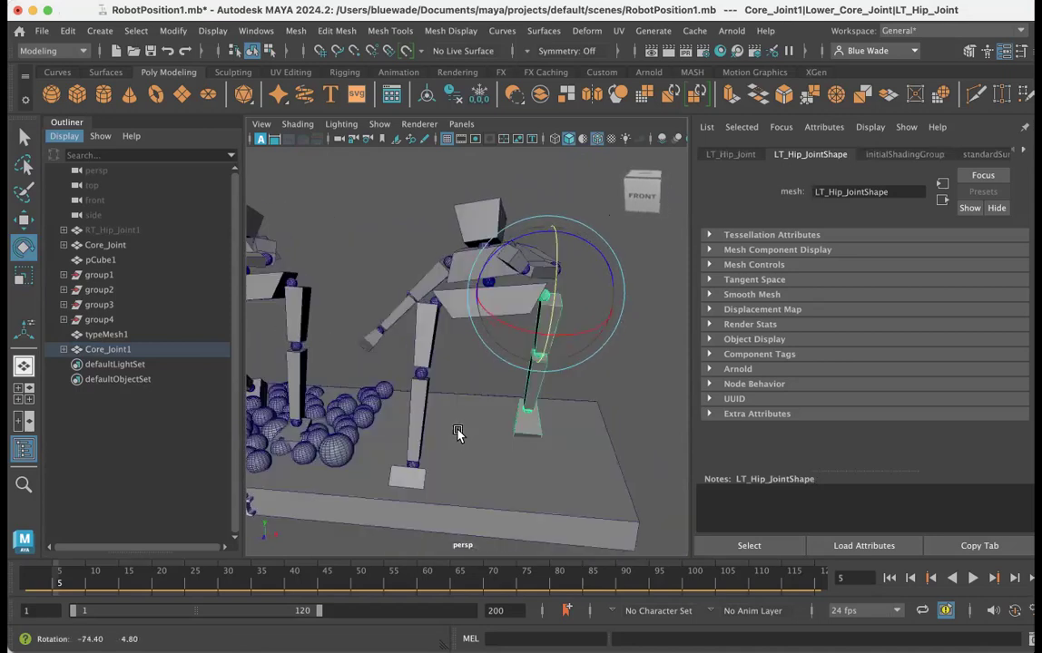
{"action": "left_click_drag", "start_coordinate": [605, 274], "coordinate": [526, 409]}
Step: Rotate the duplicated robot's right shoulder joint on several axes so the arm is raised outward and forward
{"action": "left_click", "coordinate": [452, 322]}
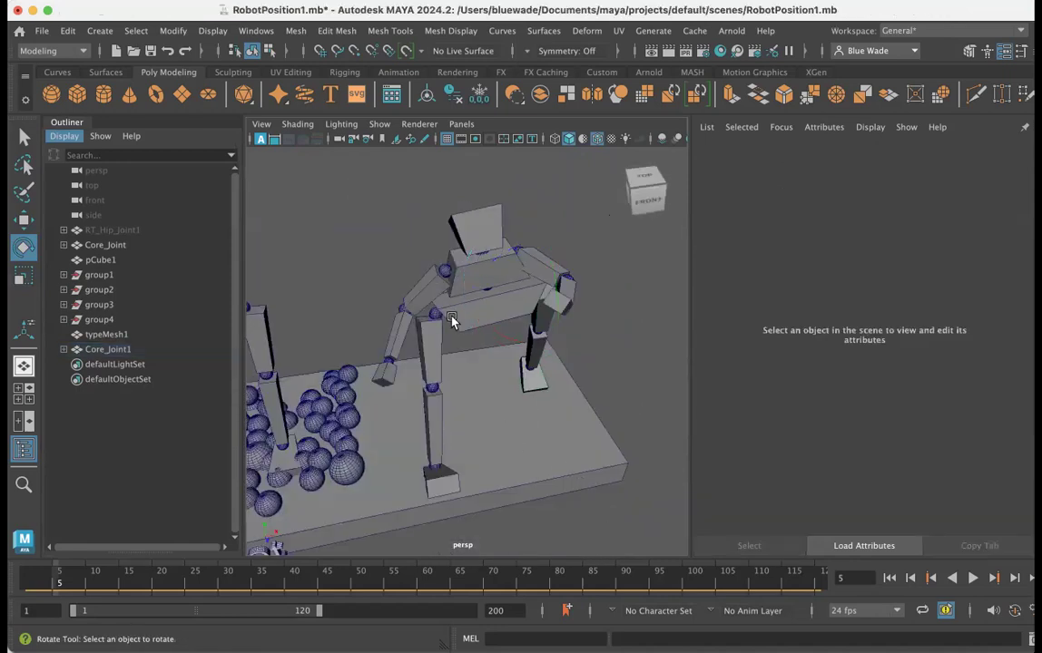
{"action": "left_click", "coordinate": [441, 270]}
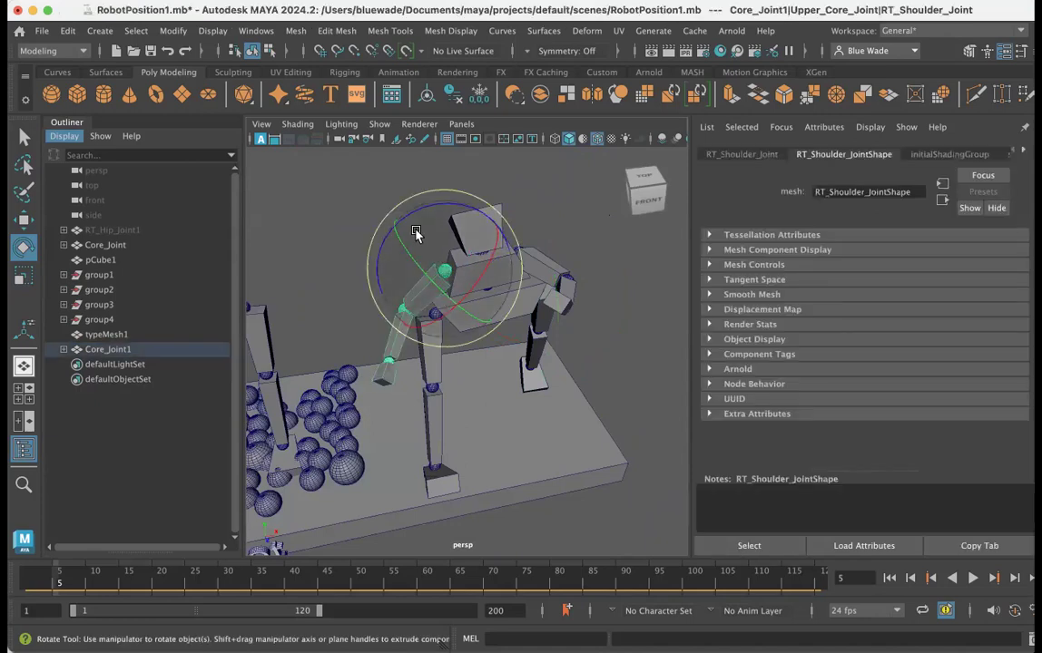
{"action": "mouse_move", "coordinate": [411, 215]}
{"action": "left_mouse_down"}
{"action": "mouse_move", "coordinate": [394, 191]}
{"action": "mouse_move", "coordinate": [426, 300]}
{"action": "mouse_move", "coordinate": [439, 314]}
{"action": "mouse_move", "coordinate": [474, 298]}
{"action": "mouse_move", "coordinate": [418, 227]}
{"action": "left_mouse_up"}
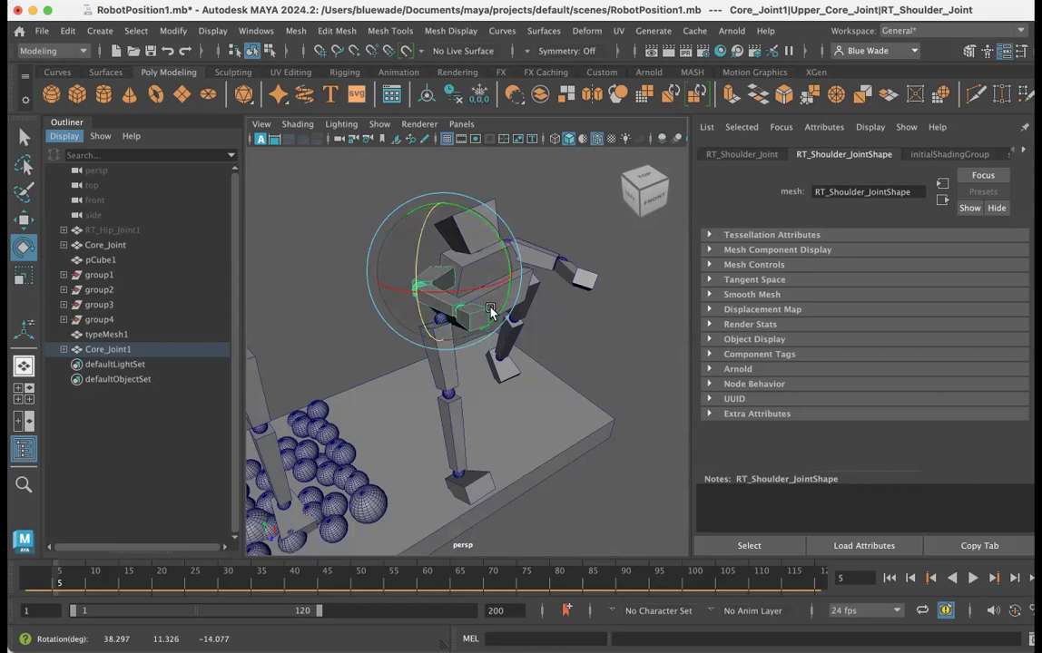
{"action": "left_click_drag", "start_coordinate": [493, 310], "coordinate": [449, 305], "text": "alt"}
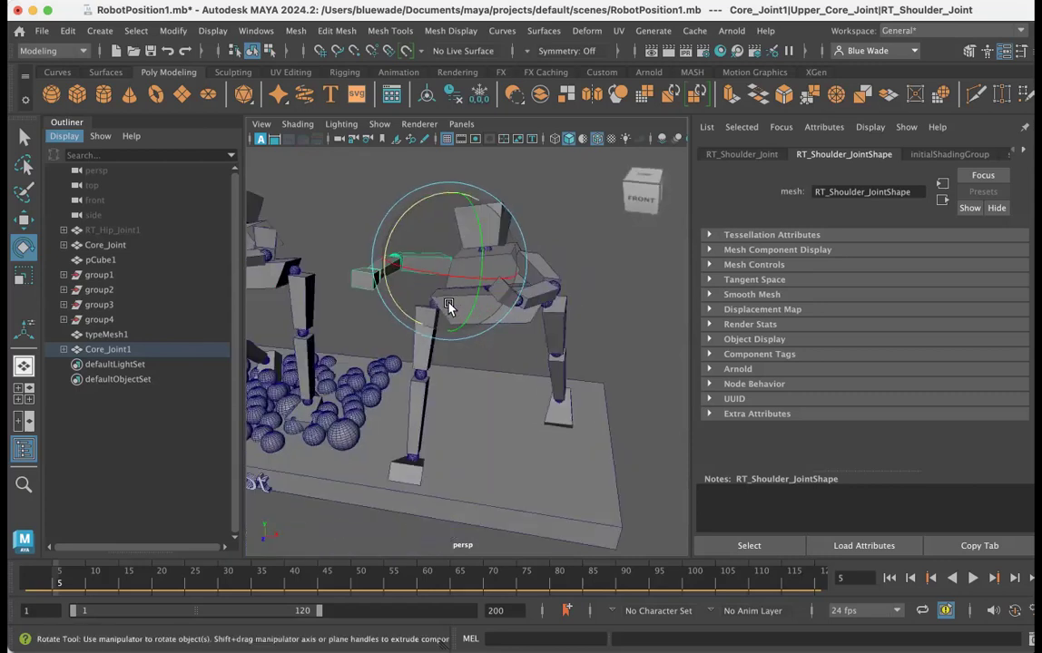
{"action": "right_click_drag", "start_coordinate": [579, 330], "coordinate": [640, 323], "text": "alt"}
{"action": "left_click_drag", "start_coordinate": [640, 323], "coordinate": [464, 341], "text": "alt"}
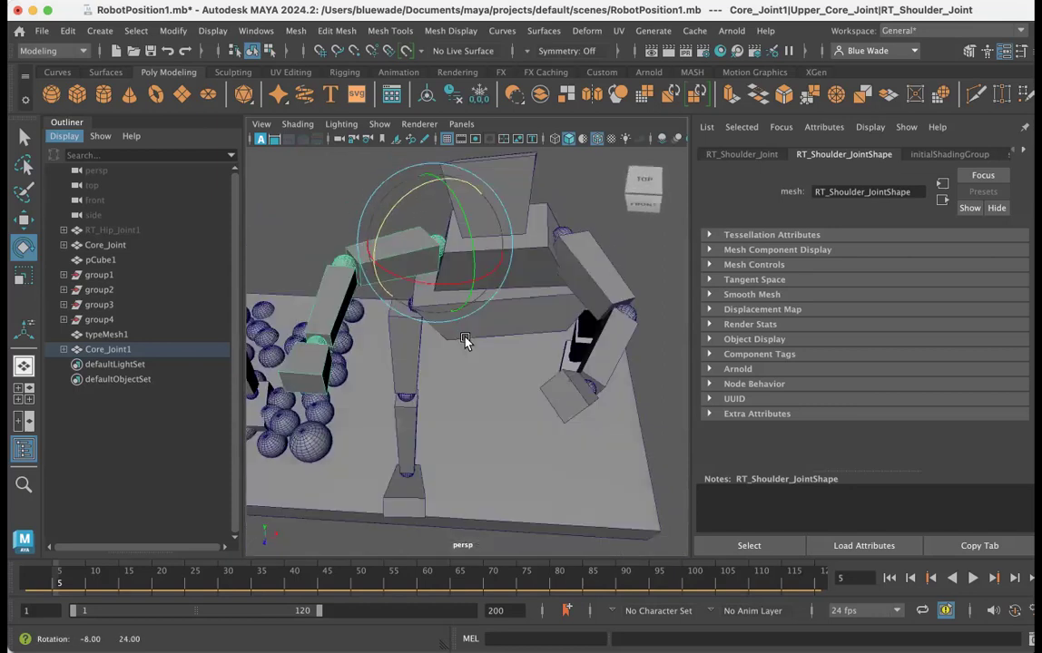
Step: Rotate the duplicated robot's right wrist joint slightly to adjust the angle of the hand
{"action": "left_click", "coordinate": [318, 340]}
{"action": "mouse_move", "coordinate": [365, 352]}
{"action": "left_mouse_down"}
{"action": "mouse_move", "coordinate": [379, 342]}
{"action": "mouse_move", "coordinate": [303, 290]}
{"action": "mouse_move", "coordinate": [328, 399]}
{"action": "mouse_move", "coordinate": [417, 367]}
{"action": "mouse_move", "coordinate": [352, 365]}
{"action": "mouse_move", "coordinate": [365, 389]}
{"action": "mouse_move", "coordinate": [360, 348]}
{"action": "mouse_move", "coordinate": [334, 344]}
{"action": "mouse_move", "coordinate": [340, 379]}
{"action": "mouse_move", "coordinate": [385, 391]}
{"action": "mouse_move", "coordinate": [426, 382]}
{"action": "mouse_move", "coordinate": [373, 367]}
{"action": "left_mouse_up"}
{"action": "right_click_drag", "start_coordinate": [374, 368], "coordinate": [462, 496], "text": "alt"}
{"action": "left_click_drag", "start_coordinate": [462, 496], "coordinate": [392, 422], "text": "alt"}
{"action": "left_click", "coordinate": [394, 423]}
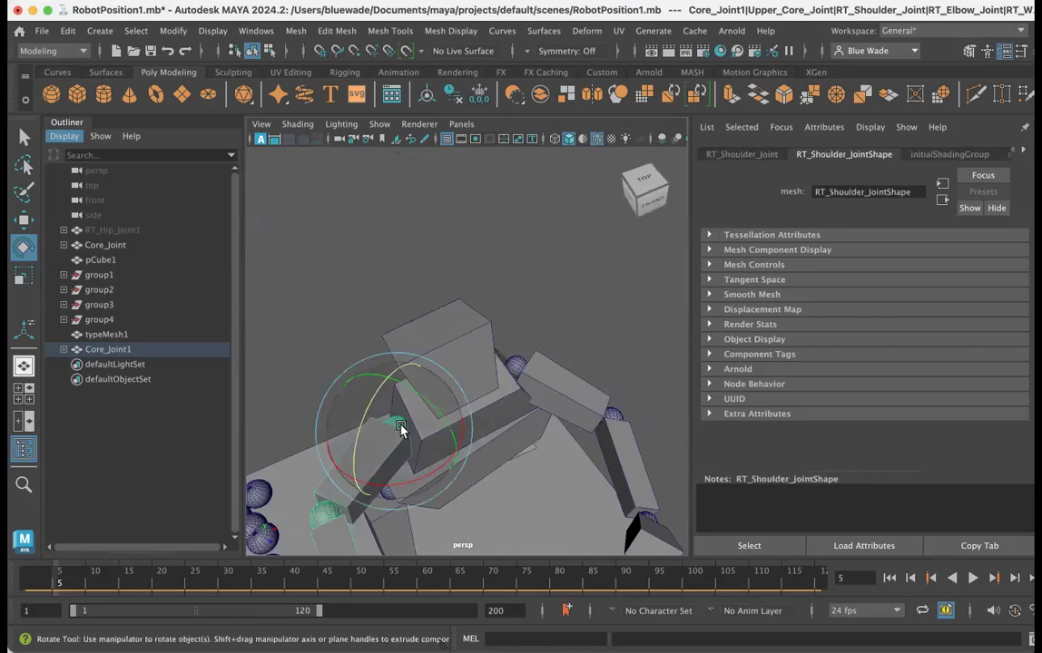
{"action": "left_click_drag", "start_coordinate": [430, 488], "coordinate": [415, 355], "text": "alt"}
{"action": "right_click_drag", "start_coordinate": [477, 463], "coordinate": [392, 428], "text": "alt"}
{"action": "left_click_drag", "start_coordinate": [392, 429], "coordinate": [457, 440], "text": "alt"}
Step: Rotate the duplicated robot's left shoulder joint on several axes so the arm extends outward with the forearm pointing up
{"action": "left_click", "coordinate": [555, 370]}
{"action": "left_click_drag", "start_coordinate": [537, 375], "coordinate": [427, 414], "text": "alt"}
{"action": "right_click_drag", "start_coordinate": [427, 414], "coordinate": [471, 386], "text": "alt"}
{"action": "left_click", "coordinate": [440, 382]}
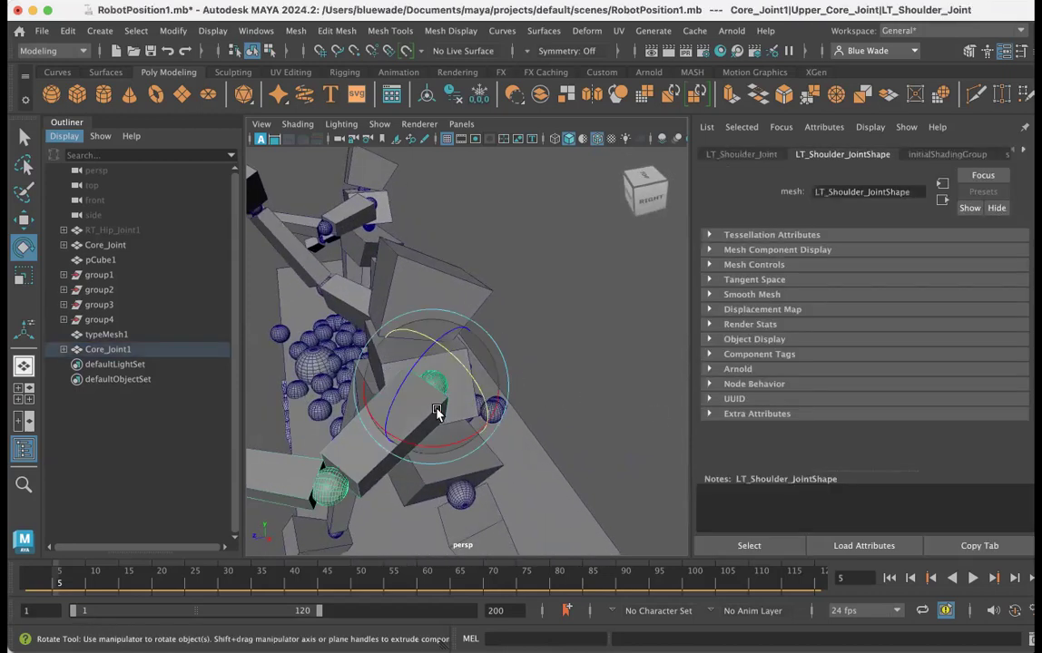
{"action": "left_click_drag", "start_coordinate": [445, 369], "coordinate": [507, 378]}
{"action": "left_click_drag", "start_coordinate": [453, 437], "coordinate": [504, 426], "text": "alt"}
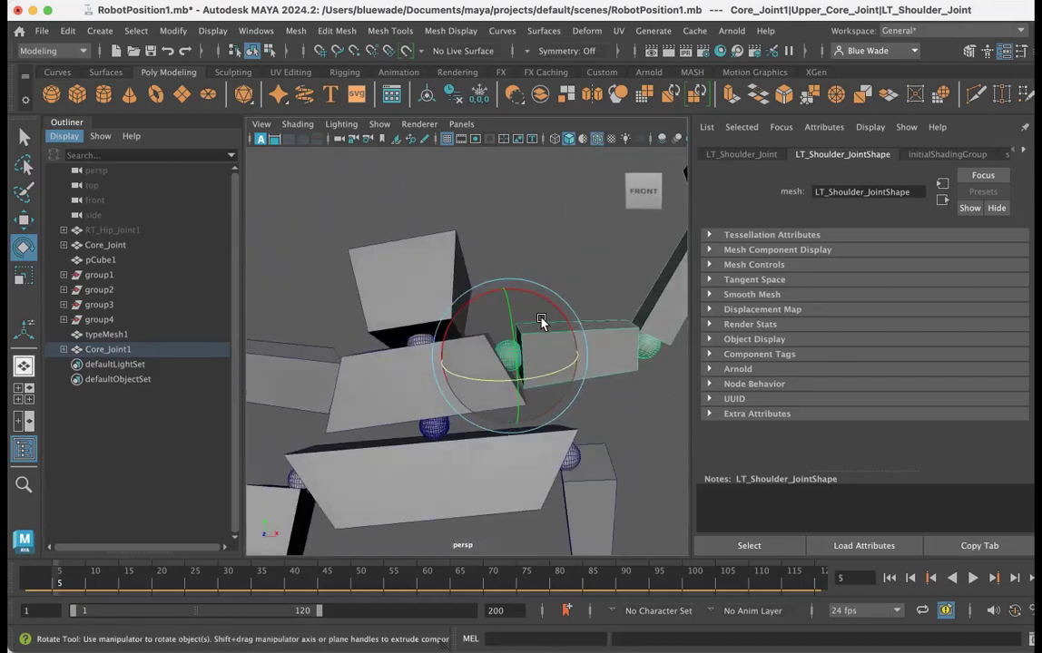
{"action": "left_click_drag", "start_coordinate": [551, 304], "coordinate": [520, 310]}
{"action": "right_click_drag", "start_coordinate": [521, 310], "coordinate": [476, 375], "text": "alt"}
{"action": "left_click_drag", "start_coordinate": [475, 375], "coordinate": [360, 461], "text": "alt"}
{"action": "left_click_drag", "start_coordinate": [455, 386], "coordinate": [439, 406]}
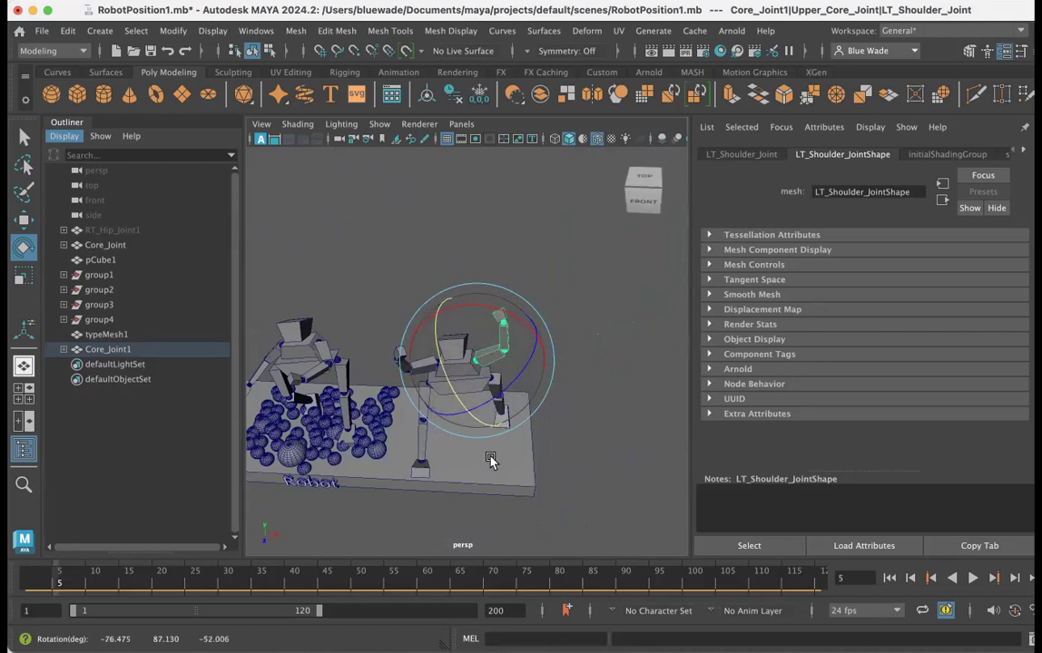
{"action": "left_click", "coordinate": [507, 528]}
Step: Rotate the duplicated robot's right shoulder joint on two axes so the forearm points up like the left one
{"action": "scroll", "coordinate": [429, 457], "scroll_direction": "up", "scroll_amount": 1}
{"action": "right_click_drag", "start_coordinate": [429, 456], "coordinate": [606, 450], "text": "alt"}
{"action": "left_click_drag", "start_coordinate": [405, 433], "coordinate": [396, 441], "text": "alt"}
{"action": "right_click_drag", "start_coordinate": [396, 441], "coordinate": [459, 426], "text": "alt"}
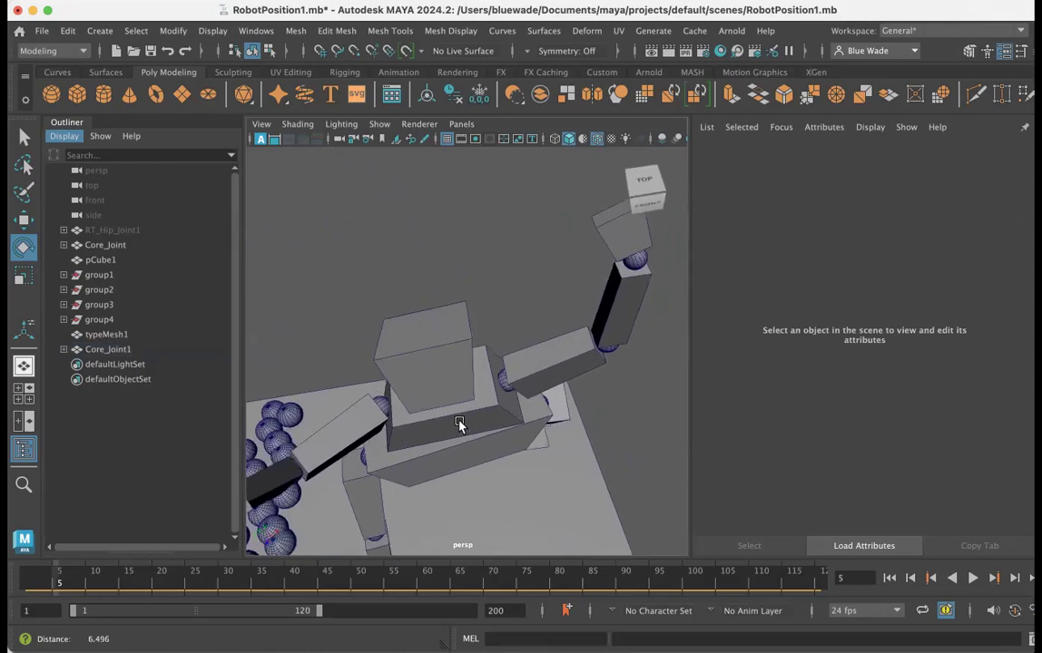
{"action": "left_click", "coordinate": [381, 407]}
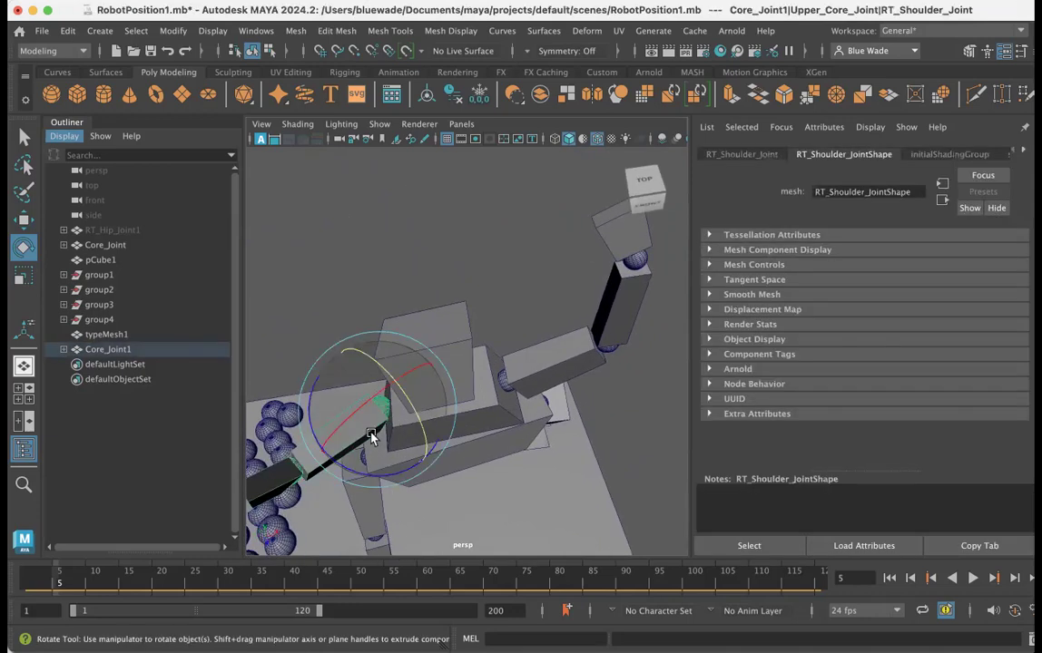
{"action": "left_click_drag", "start_coordinate": [367, 487], "coordinate": [339, 461]}
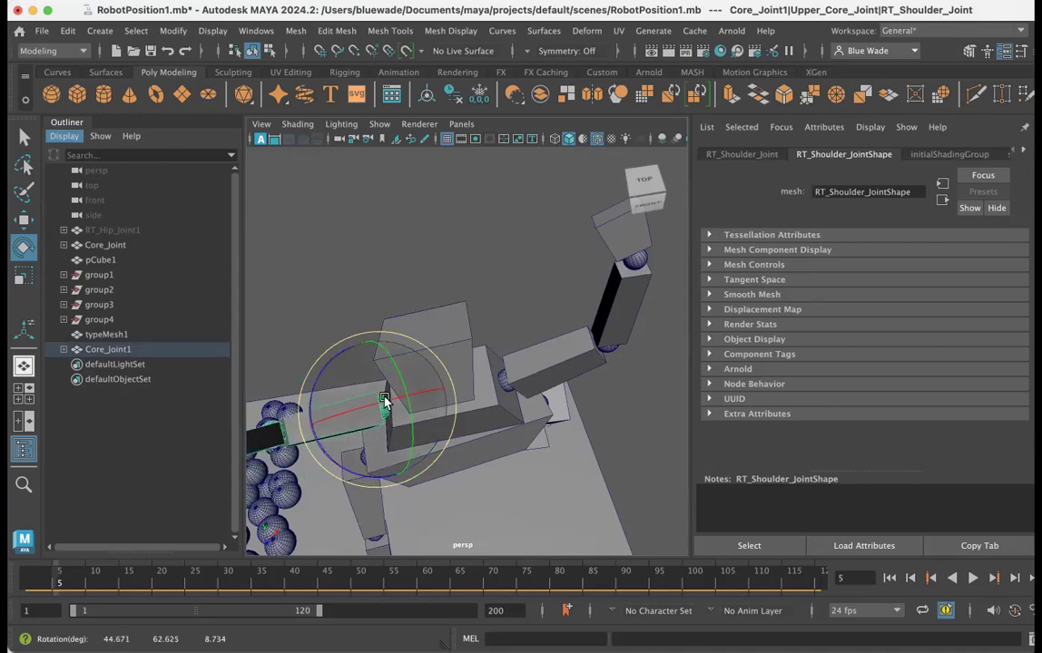
{"action": "mouse_move", "coordinate": [417, 432]}
{"action": "left_mouse_down"}
{"action": "mouse_move", "coordinate": [365, 380]}
{"action": "mouse_move", "coordinate": [481, 441]}
{"action": "mouse_move", "coordinate": [430, 402]}
{"action": "mouse_move", "coordinate": [423, 449]}
{"action": "mouse_move", "coordinate": [424, 427]}
{"action": "left_mouse_up"}
{"action": "right_click_drag", "start_coordinate": [462, 419], "coordinate": [263, 380], "text": "alt"}
{"action": "left_click_drag", "start_coordinate": [263, 380], "coordinate": [281, 410], "text": "alt"}
{"action": "right_click_drag", "start_coordinate": [281, 409], "coordinate": [729, 457], "text": "alt"}
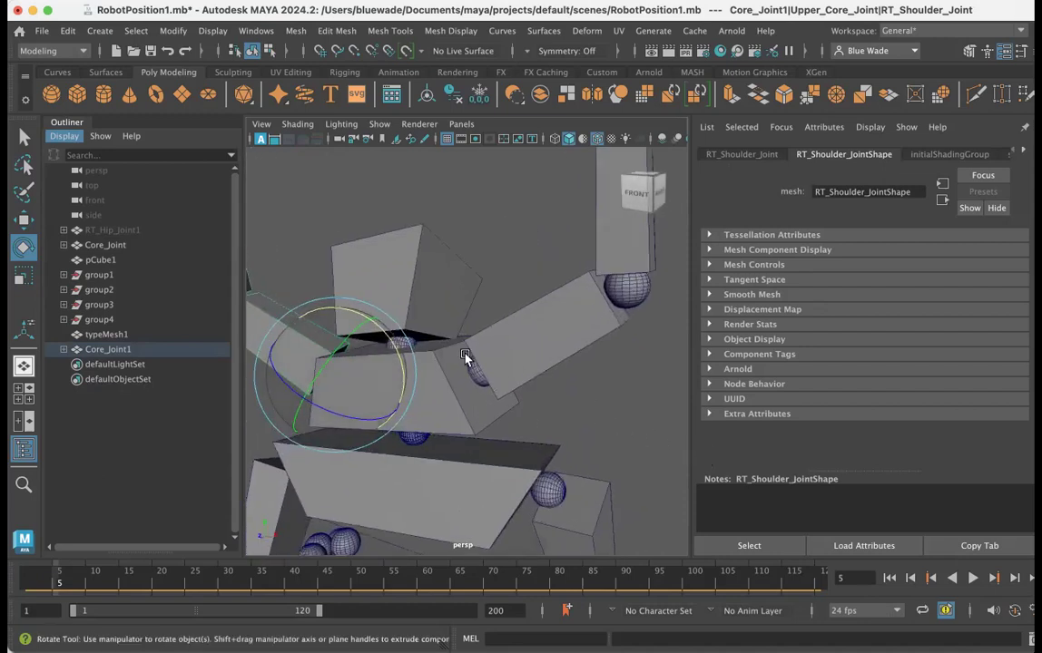
{"action": "left_click", "coordinate": [612, 390]}
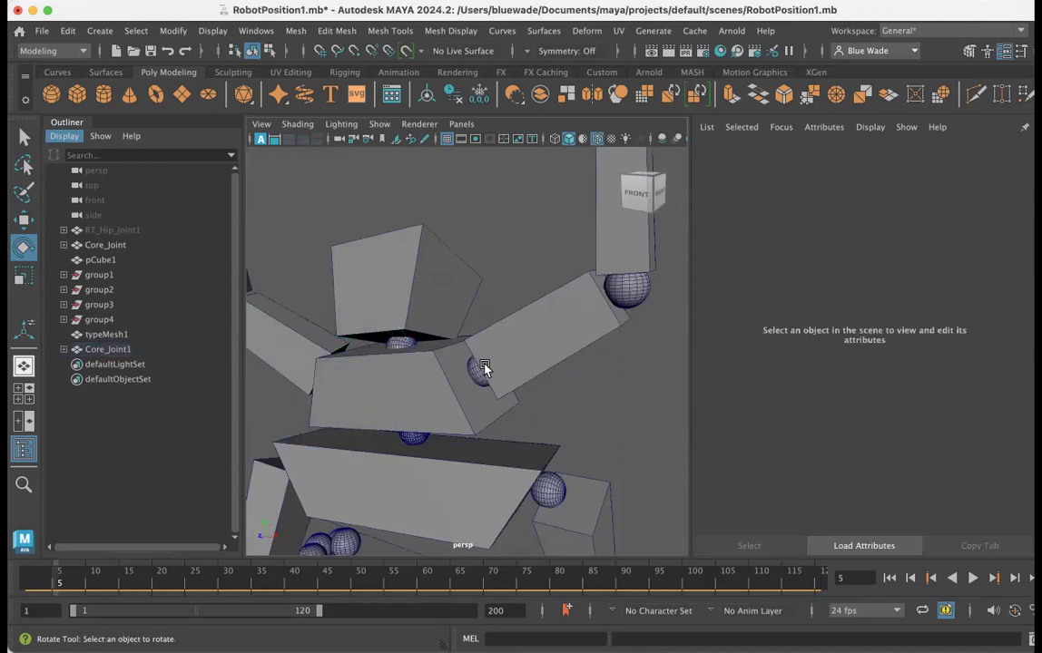
Step: Rotate the duplicated robot's neck joint to turn and tilt the head
{"action": "left_click", "coordinate": [395, 343]}
{"action": "left_click_drag", "start_coordinate": [340, 295], "coordinate": [356, 337]}
{"action": "scroll", "coordinate": [480, 374], "scroll_direction": "down", "scroll_amount": 5}
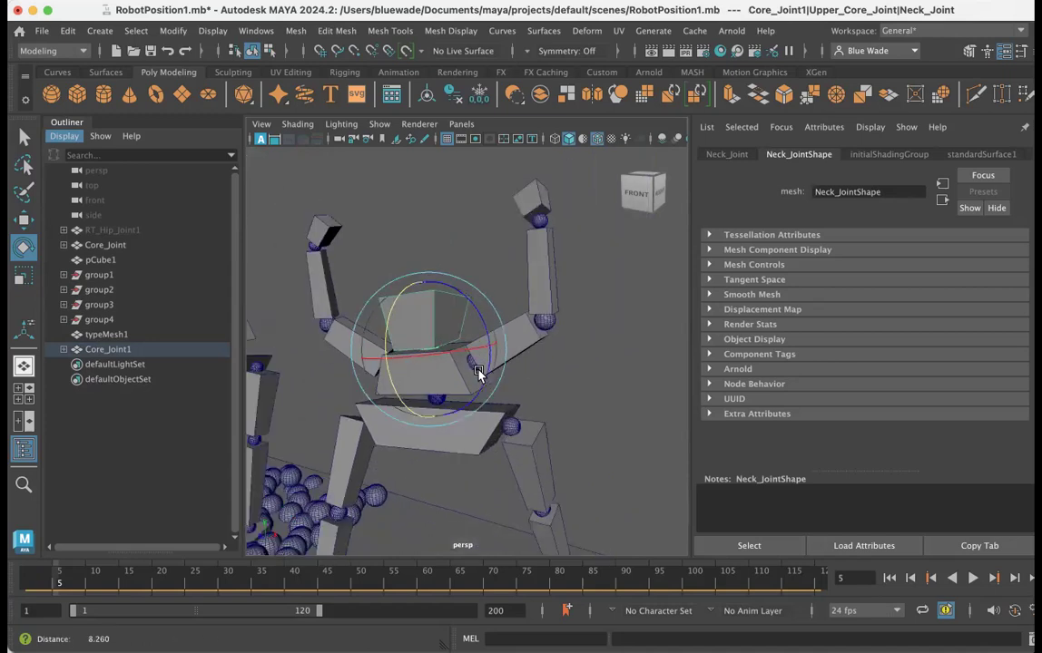
{"action": "left_click_drag", "start_coordinate": [480, 373], "coordinate": [425, 382], "text": "alt"}
{"action": "left_click_drag", "start_coordinate": [603, 400], "coordinate": [527, 400], "text": "alt"}
{"action": "right_click_drag", "start_coordinate": [527, 402], "coordinate": [697, 439], "text": "alt"}
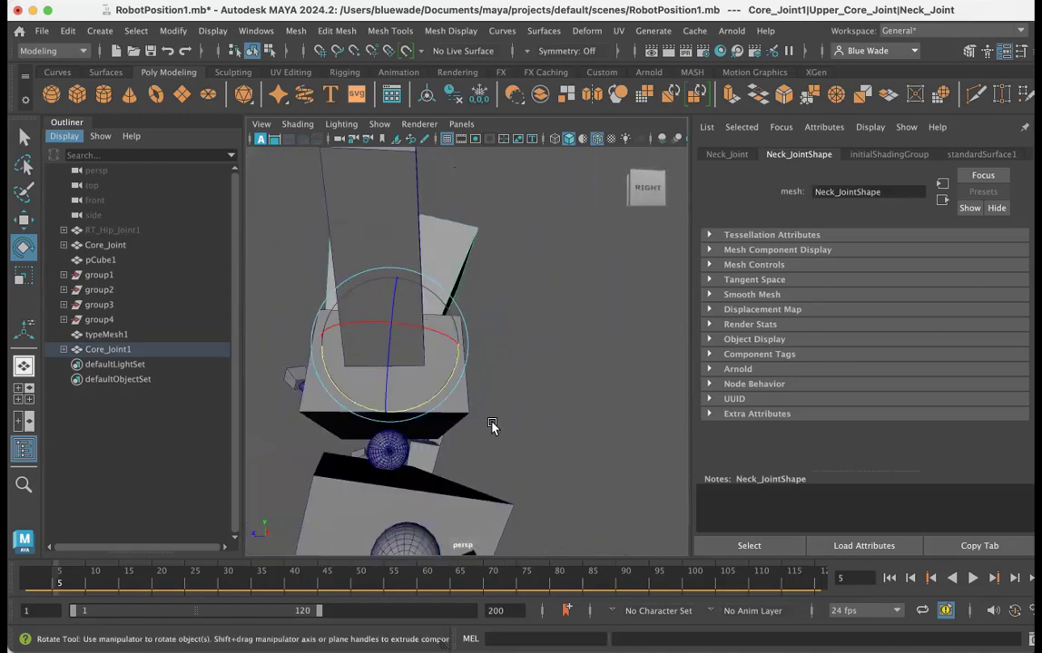
Step: Rotate the upper core joint under Core_Joint1 slightly to twist the duplicated robot's upper body
{"action": "left_click", "coordinate": [392, 454]}
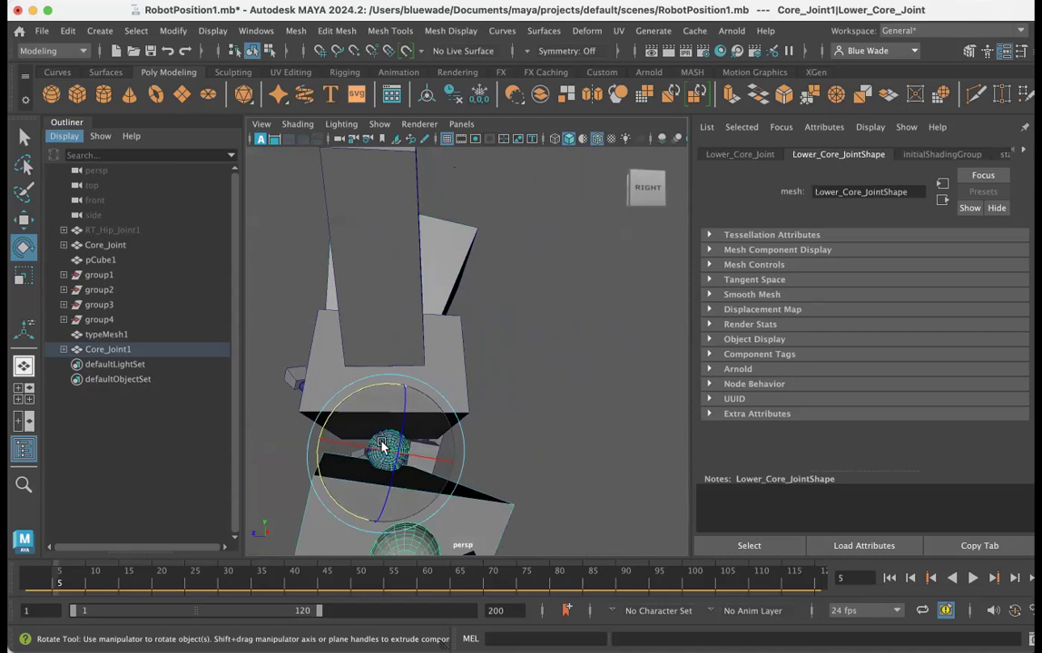
{"action": "left_click_drag", "start_coordinate": [382, 444], "coordinate": [479, 453], "text": "alt"}
{"action": "right_click_drag", "start_coordinate": [511, 443], "coordinate": [356, 403], "text": "alt"}
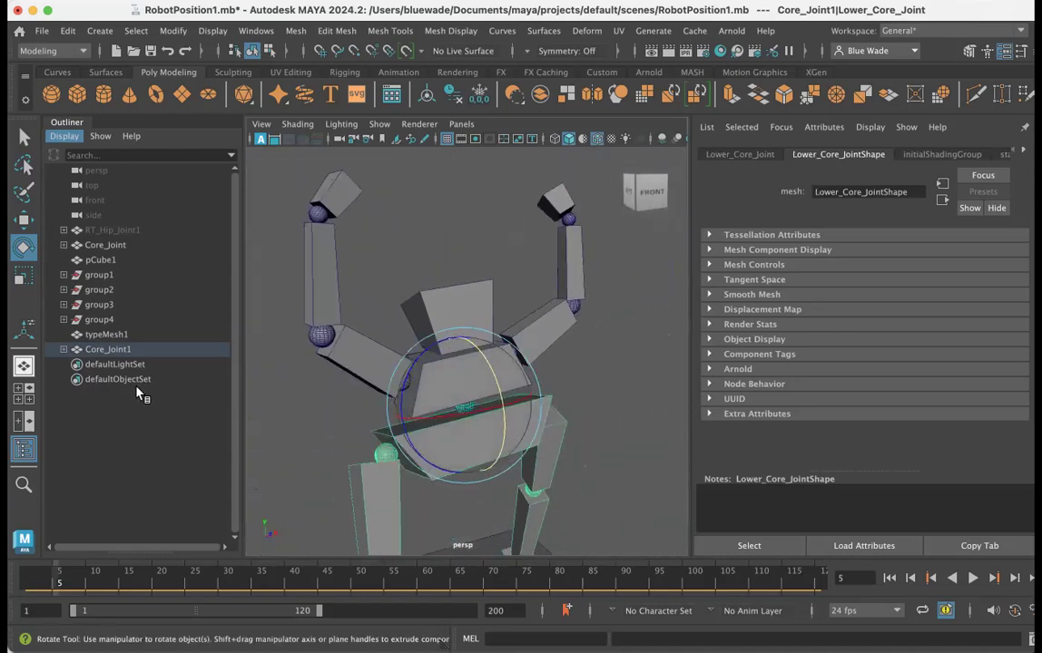
{"action": "left_click", "coordinate": [63, 349]}
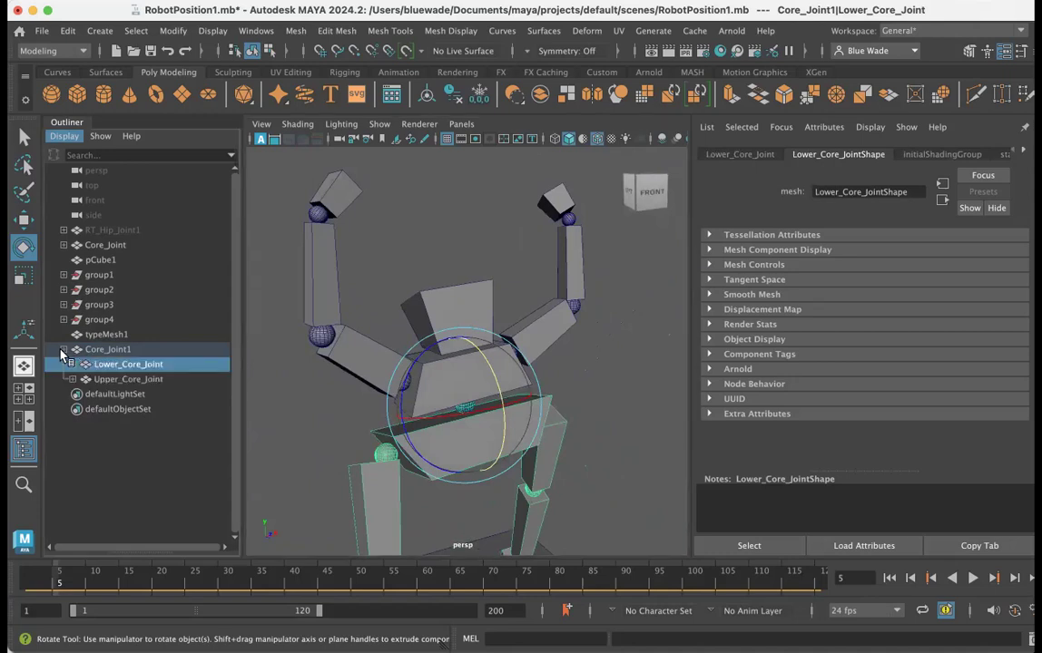
{"action": "left_click", "coordinate": [109, 379]}
{"action": "left_click_drag", "start_coordinate": [490, 403], "coordinate": [481, 384]}
{"action": "right_click_drag", "start_coordinate": [481, 383], "coordinate": [281, 379], "text": "alt"}
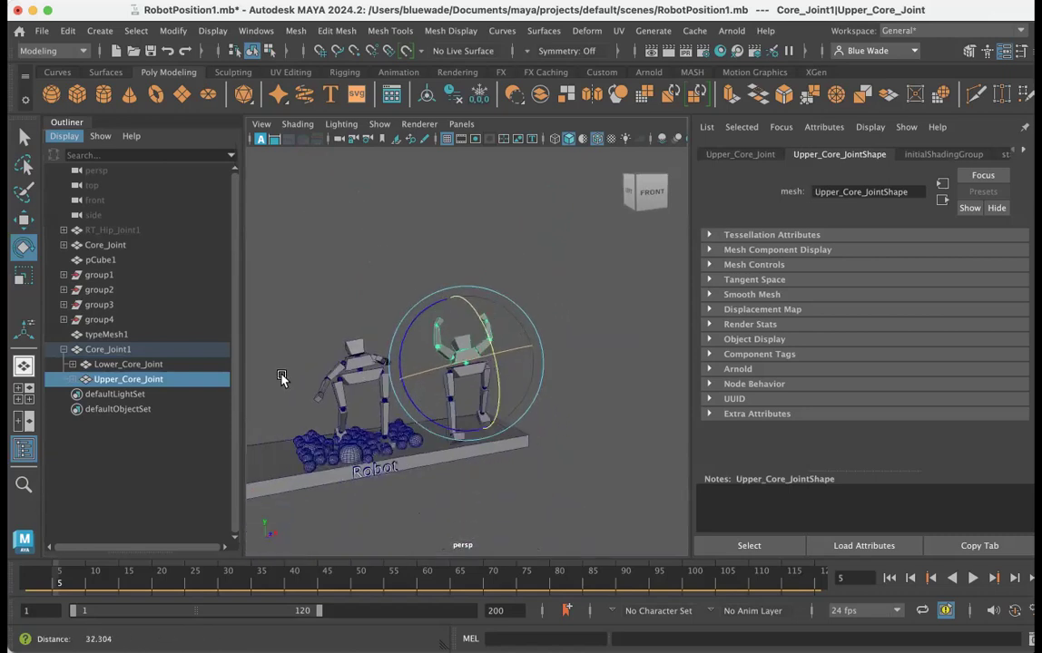
Step: Duplicate the whole Core_Joint1 robot and move the copy along X to the opposite end of the platform
{"action": "right_click_drag", "start_coordinate": [411, 430], "coordinate": [405, 459], "text": "alt"}
{"action": "left_click_drag", "start_coordinate": [405, 458], "coordinate": [360, 463], "text": "alt"}
{"action": "middle_click_drag", "start_coordinate": [411, 431], "coordinate": [639, 474], "text": "alt"}
{"action": "left_click", "coordinate": [107, 351]}
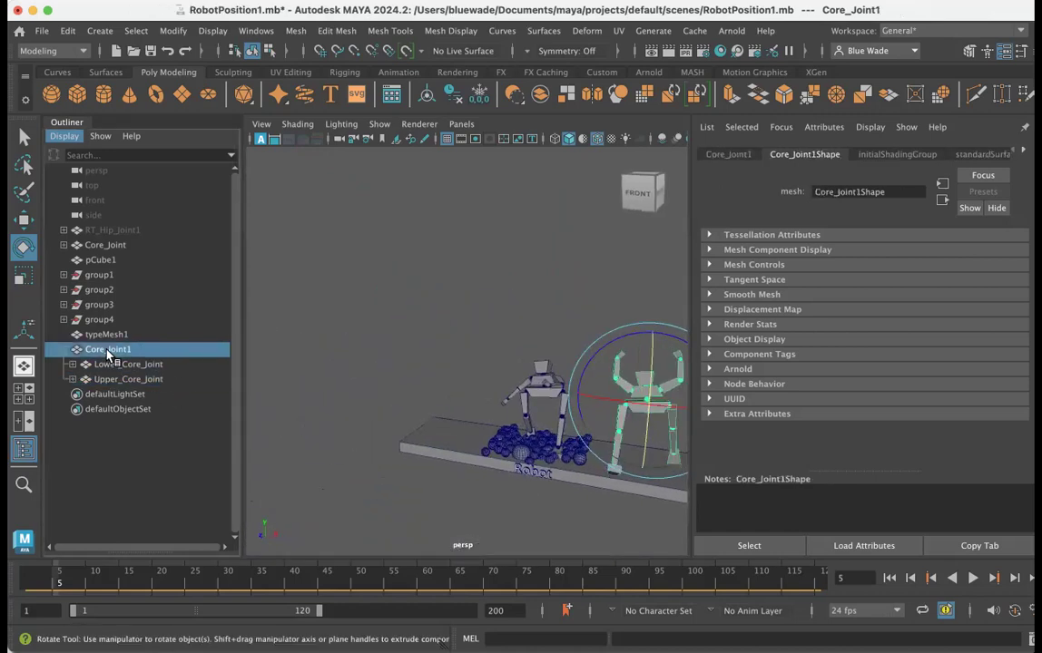
{"action": "key", "text": "ctrl+d"}
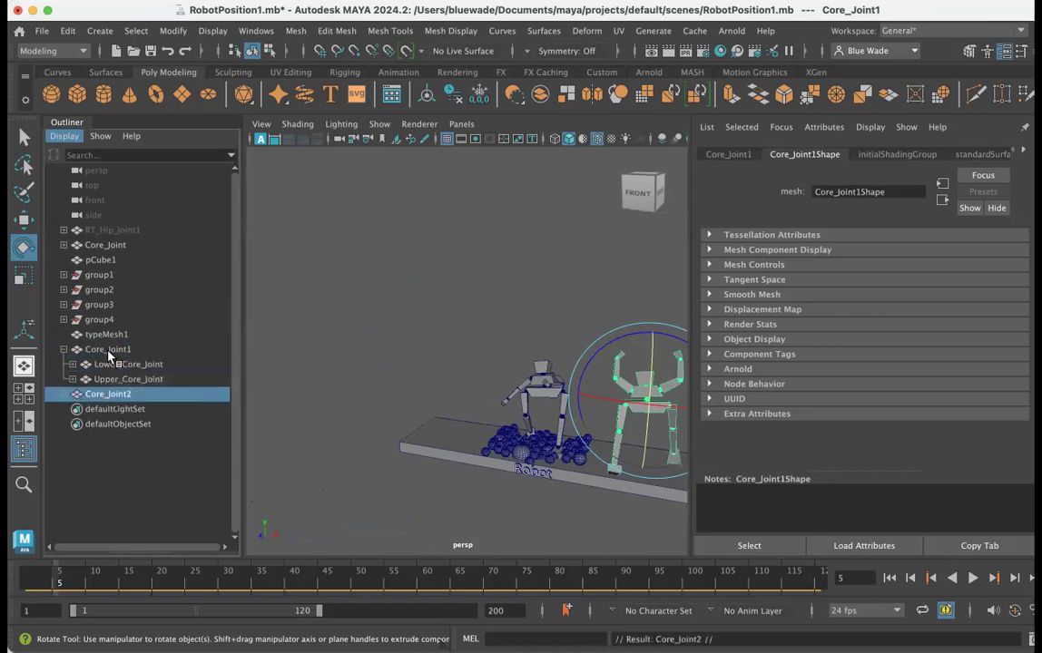
{"action": "key", "text": "w"}
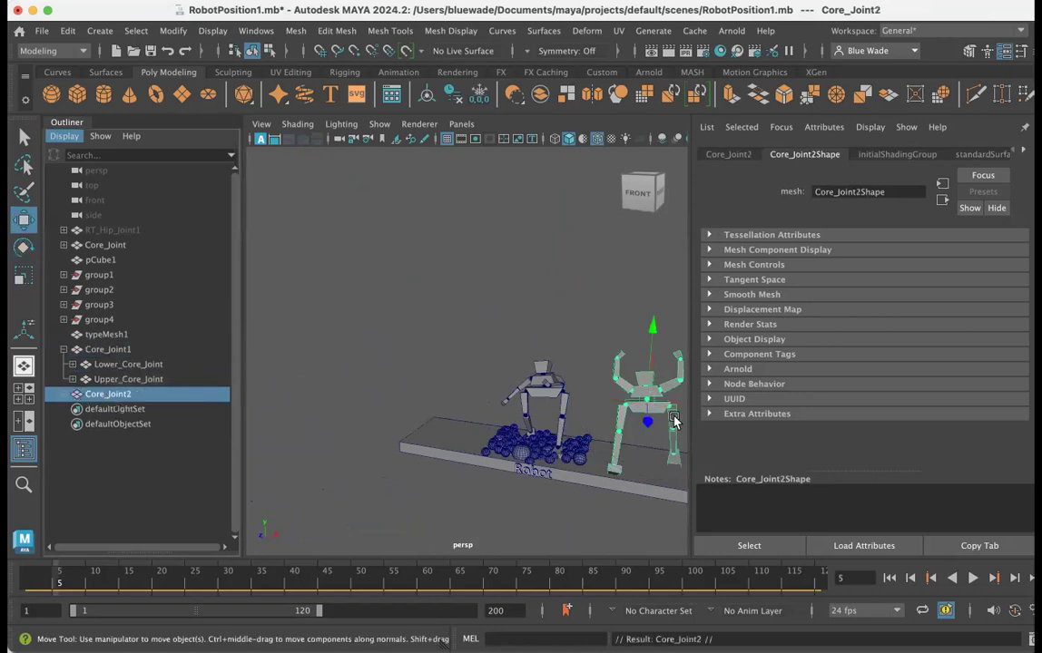
{"action": "scroll", "coordinate": [625, 429], "scroll_direction": "down", "scroll_amount": 3}
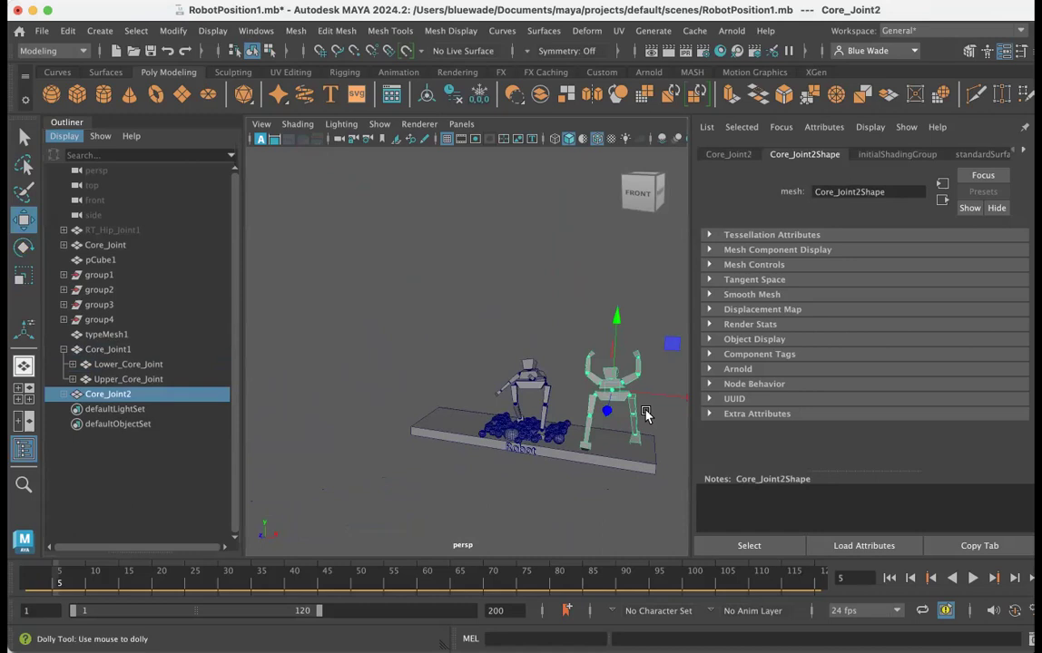
{"action": "scroll", "coordinate": [649, 416], "scroll_direction": "down", "scroll_amount": 2}
{"action": "left_click_drag", "start_coordinate": [665, 396], "coordinate": [515, 377]}
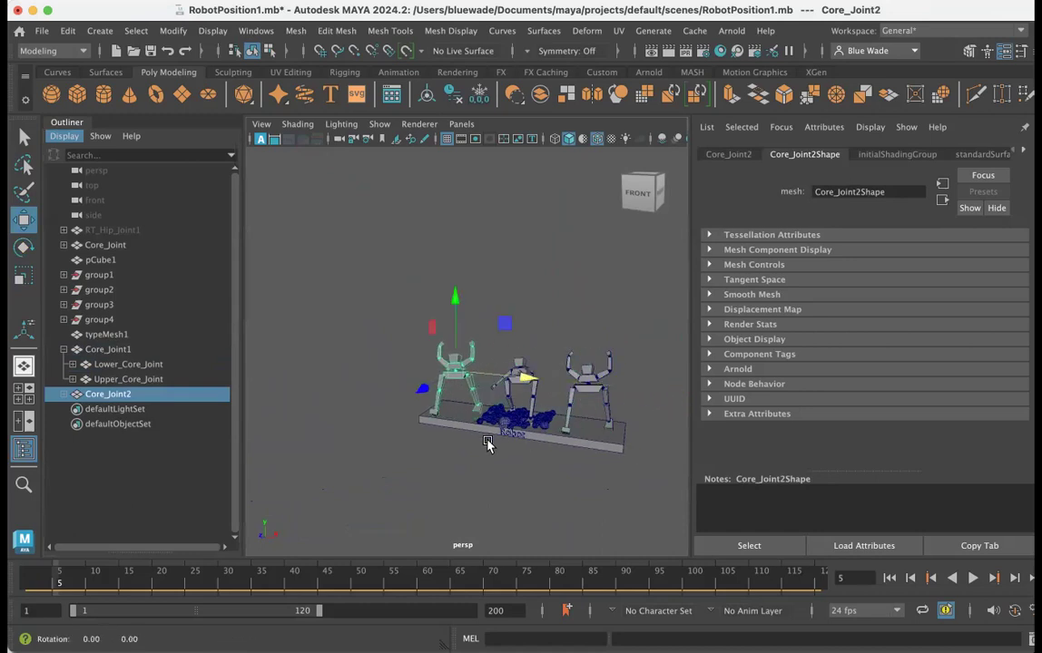
Step: Examine the three posed robots on the platform from several angles and distances
{"action": "left_click_drag", "start_coordinate": [487, 443], "coordinate": [521, 441], "text": "alt"}
{"action": "middle_click_drag", "start_coordinate": [521, 441], "coordinate": [506, 444], "text": "alt"}
{"action": "right_click_drag", "start_coordinate": [506, 445], "coordinate": [651, 446], "text": "alt"}
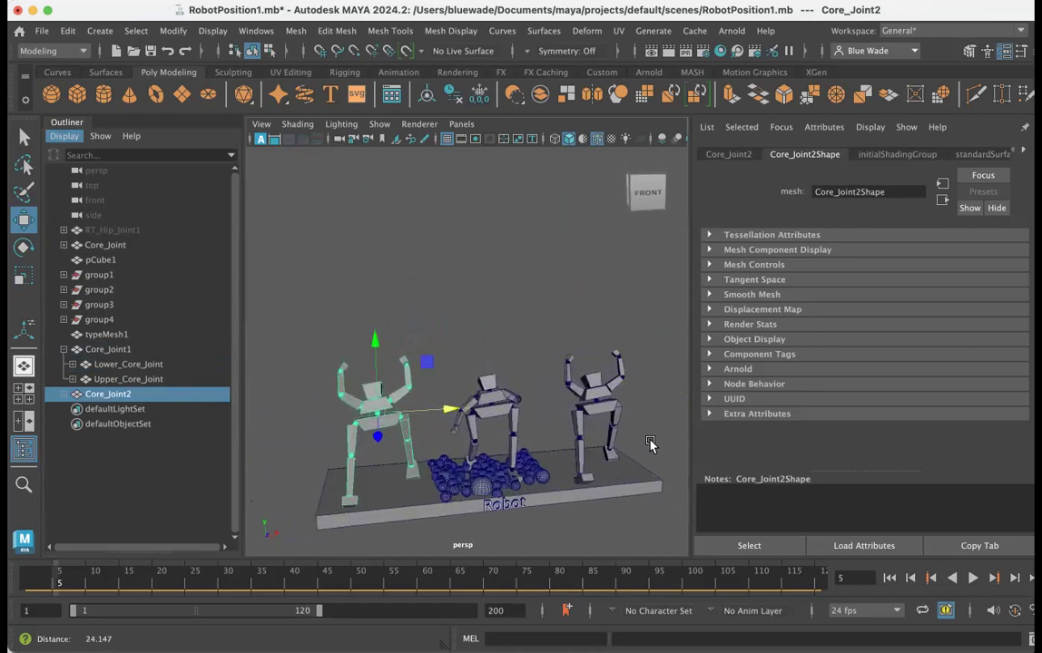
{"action": "left_click_drag", "start_coordinate": [540, 462], "coordinate": [539, 453], "text": "alt"}
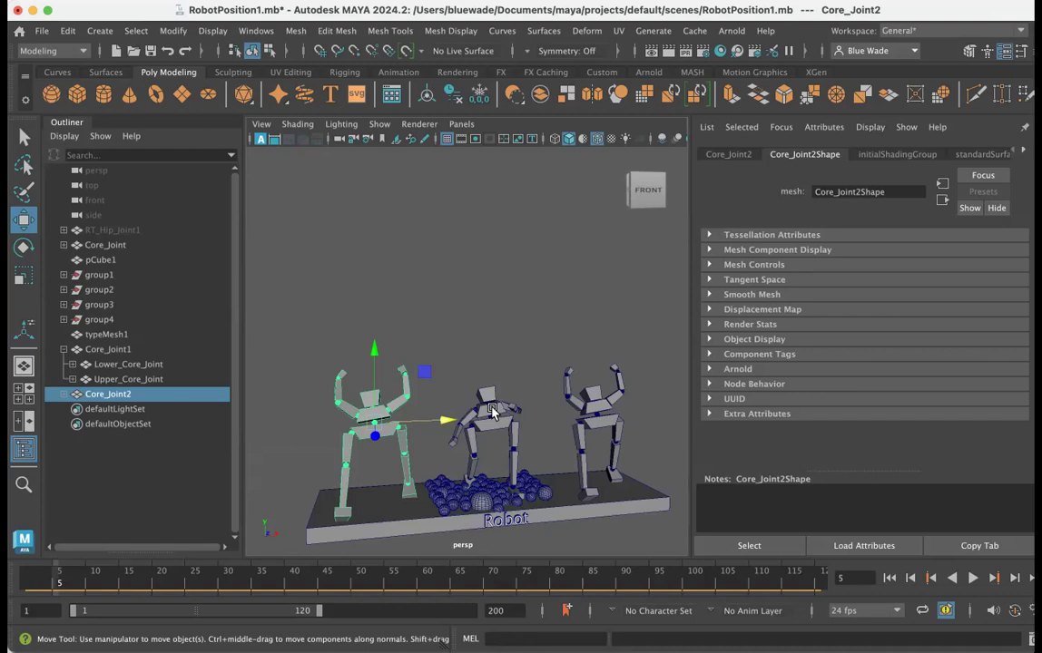
{"action": "left_click_drag", "start_coordinate": [465, 437], "coordinate": [490, 383], "text": "alt"}
{"action": "right_click_drag", "start_coordinate": [490, 383], "coordinate": [676, 424], "text": "alt"}
{"action": "middle_click_drag", "start_coordinate": [420, 433], "coordinate": [583, 382], "text": "alt"}
{"action": "mouse_move", "coordinate": [518, 409]}
{"action": "left_mouse_down", "text": "alt"}
{"action": "mouse_move", "coordinate": [541, 418]}
{"action": "mouse_move", "coordinate": [476, 419]}
{"action": "mouse_move", "coordinate": [514, 409]}
{"action": "left_mouse_up", "text": "alt"}
{"action": "right_click_drag", "start_coordinate": [516, 408], "coordinate": [390, 384], "text": "alt"}
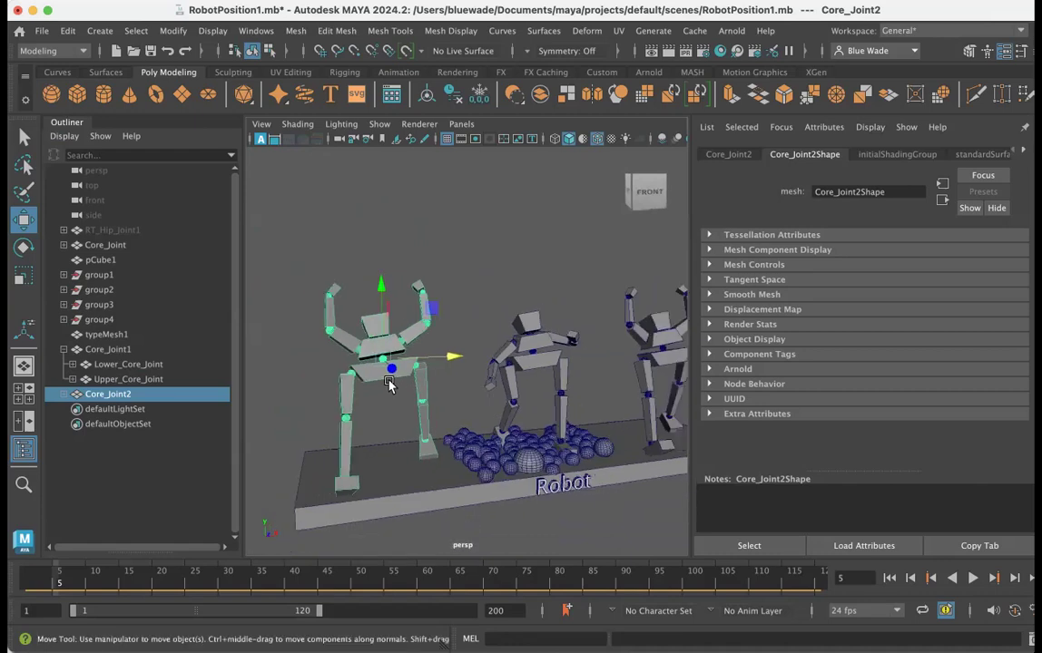